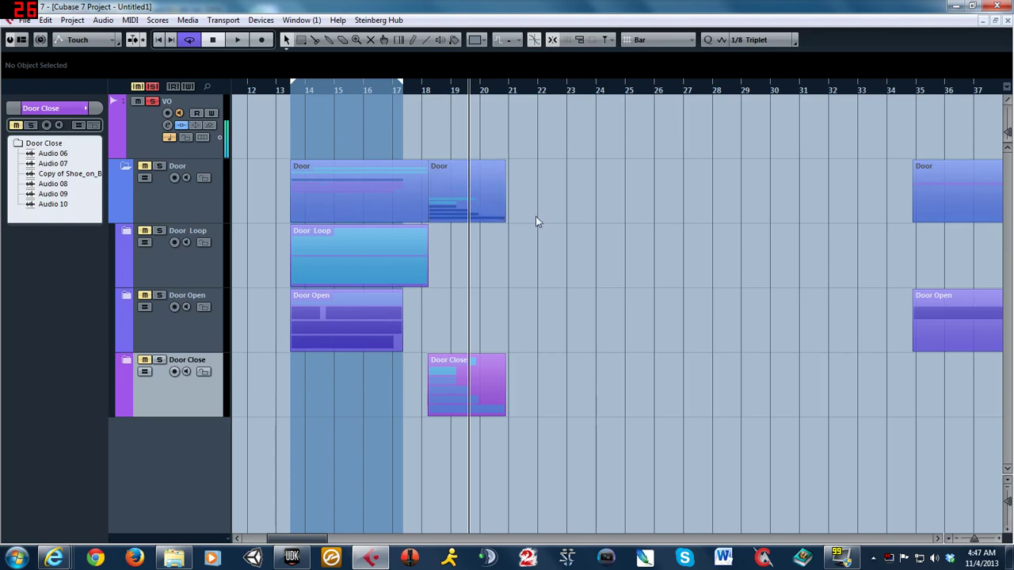
# - In the UDK level editor, pull the view back to show the station door frame and floor
pyautogui.click(291, 559)
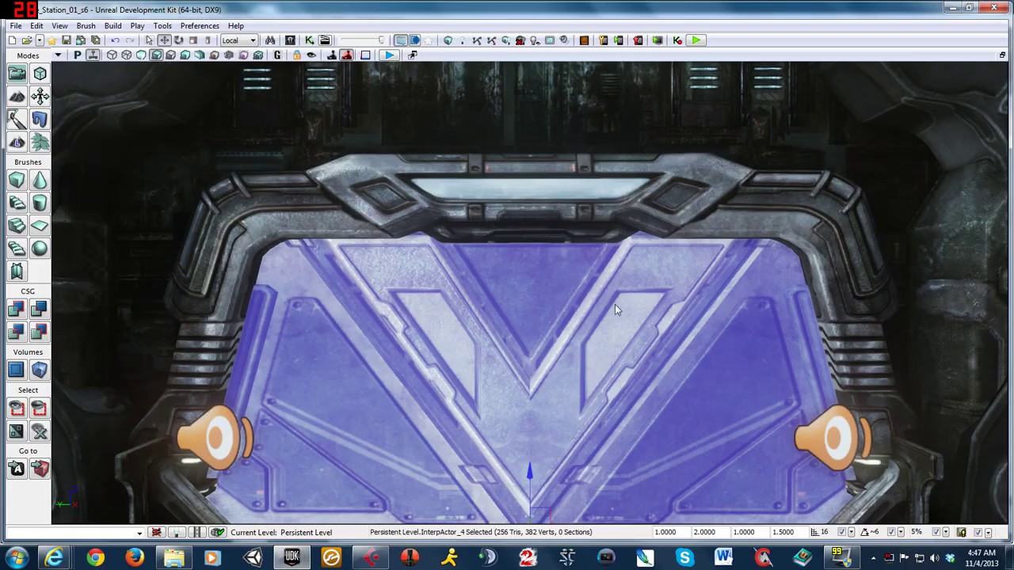
pyautogui.moveTo(507, 286)
pyautogui.mouseDown()
pyautogui.moveTo(506, 365)
pyautogui.moveTo(554, 237)
pyautogui.moveTo(507, 317)
pyautogui.mouseUp()
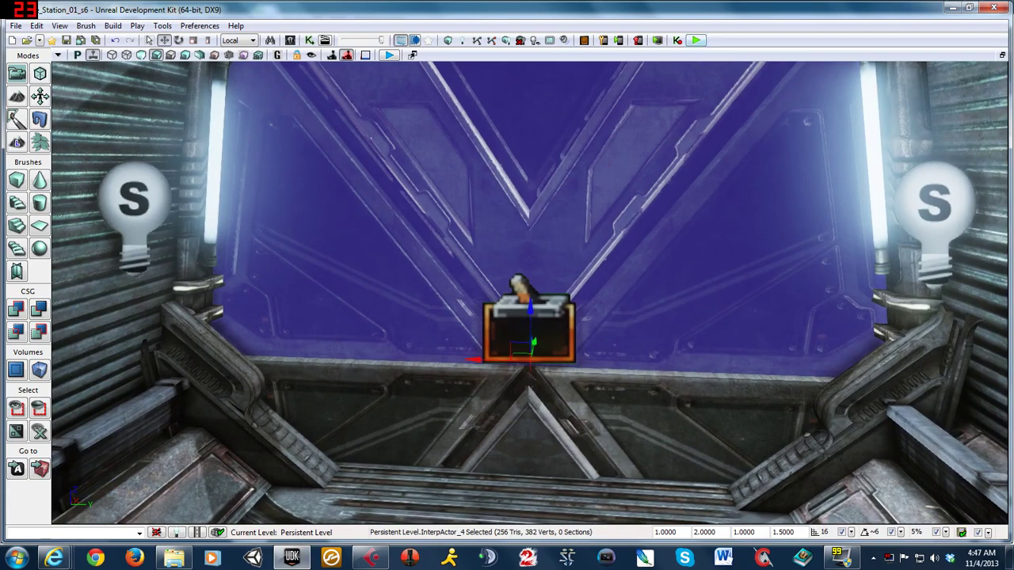
pyautogui.moveTo(507, 293); pyautogui.dragTo(507, 333)
pyautogui.moveTo(507, 333); pyautogui.dragTo(507, 352, button='right')
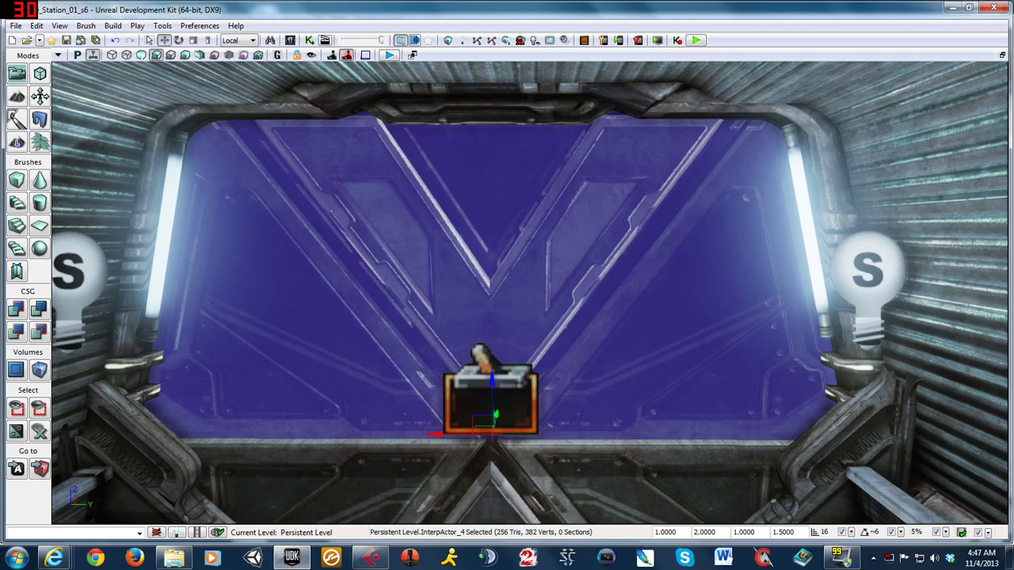
# - Back in Cubase, select the Door Open, Door Loop and Door Close folder tracks and events
pyautogui.click(371, 559)
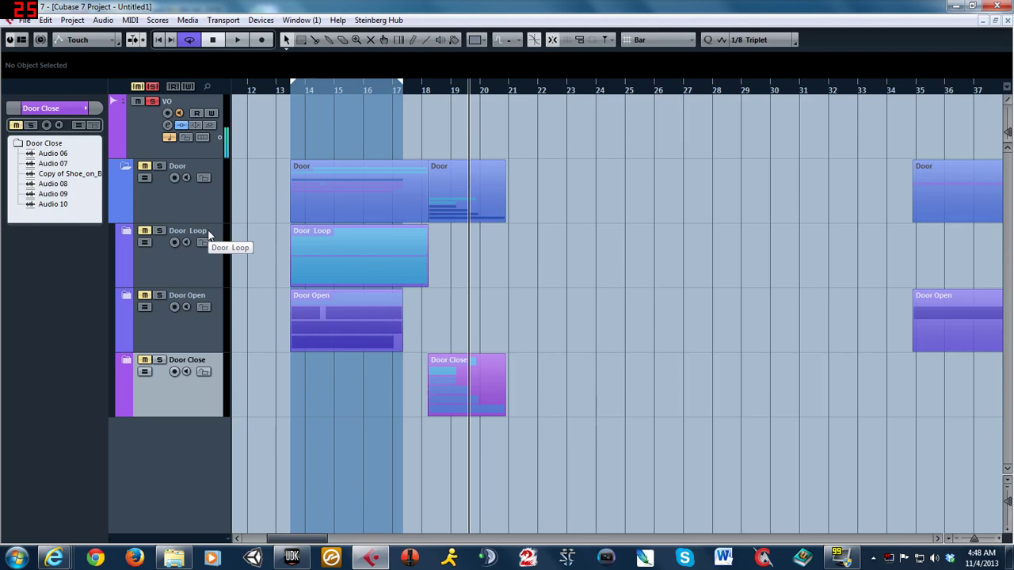
pyautogui.click(191, 296)
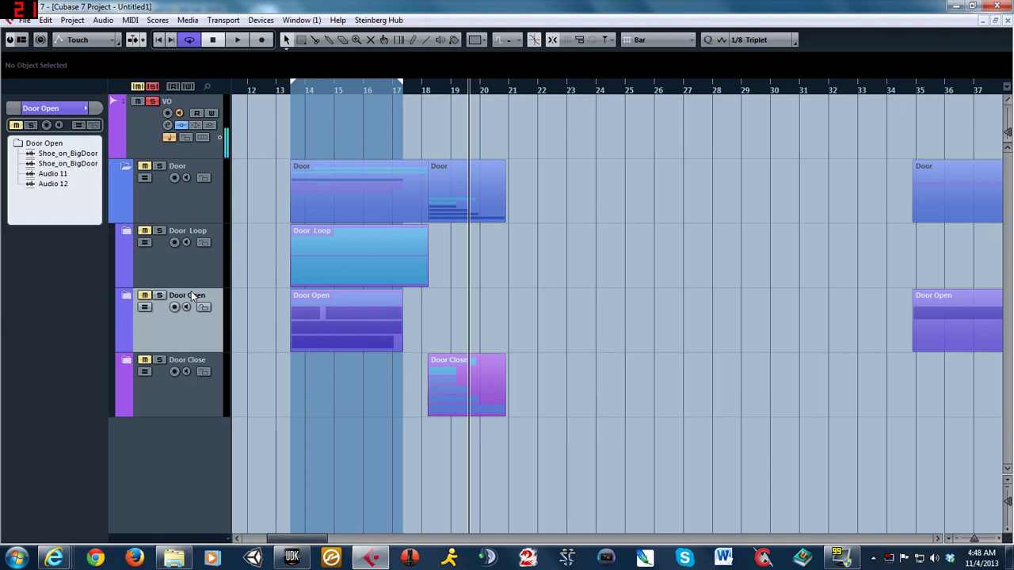
pyautogui.click(201, 235)
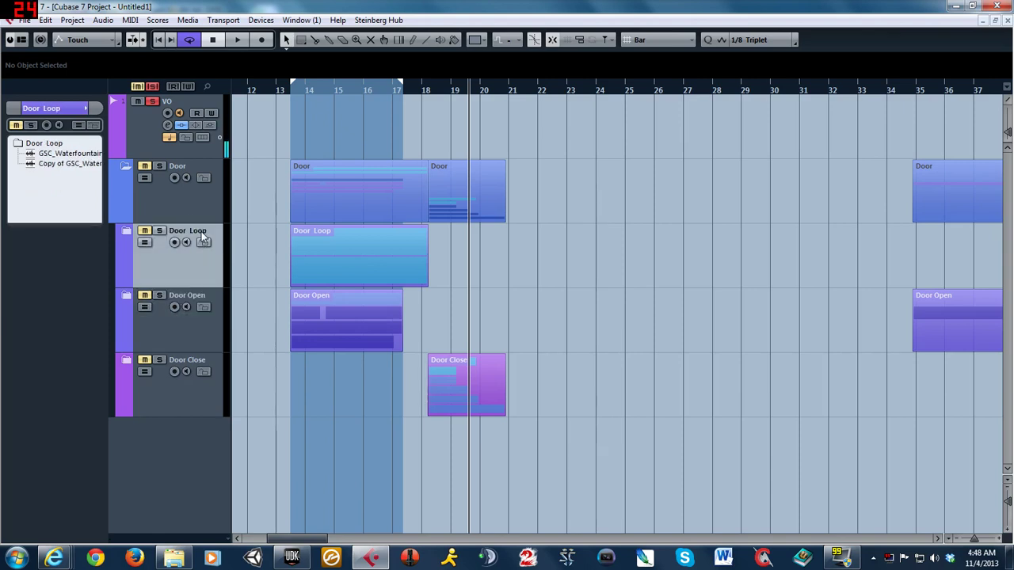
pyautogui.click(366, 277)
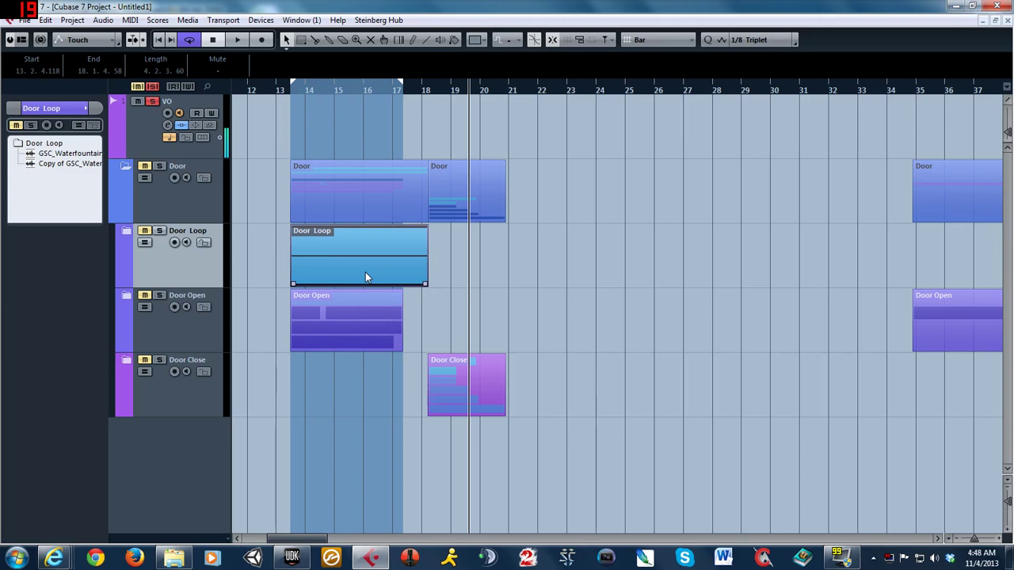
pyautogui.moveTo(346, 320)
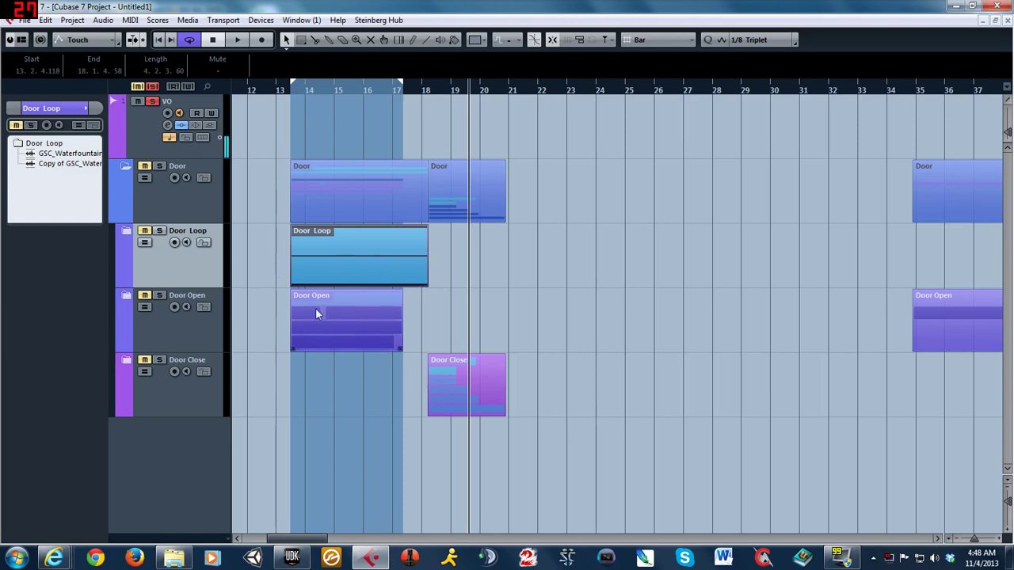
pyautogui.click(464, 375)
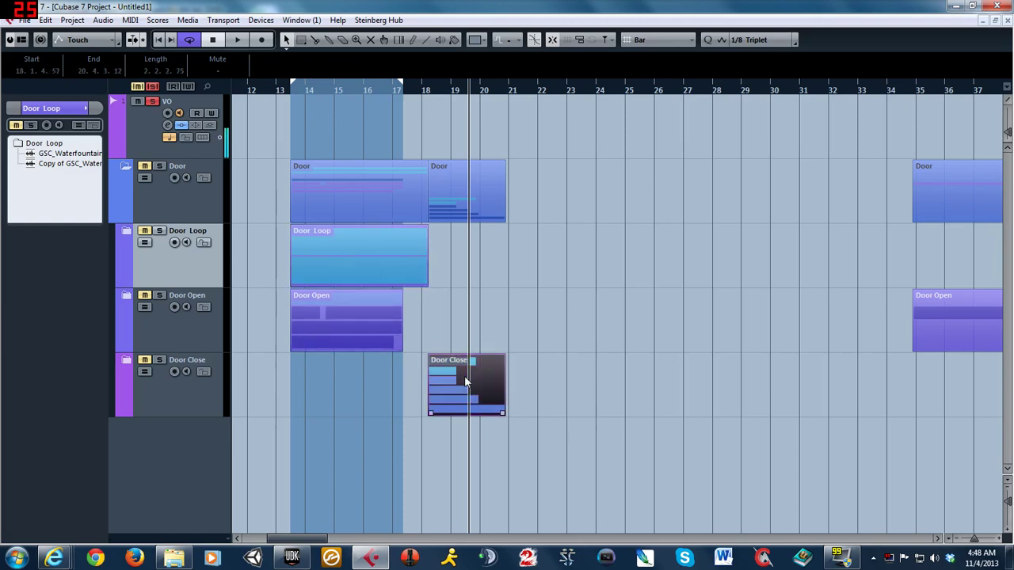
pyautogui.click(331, 326)
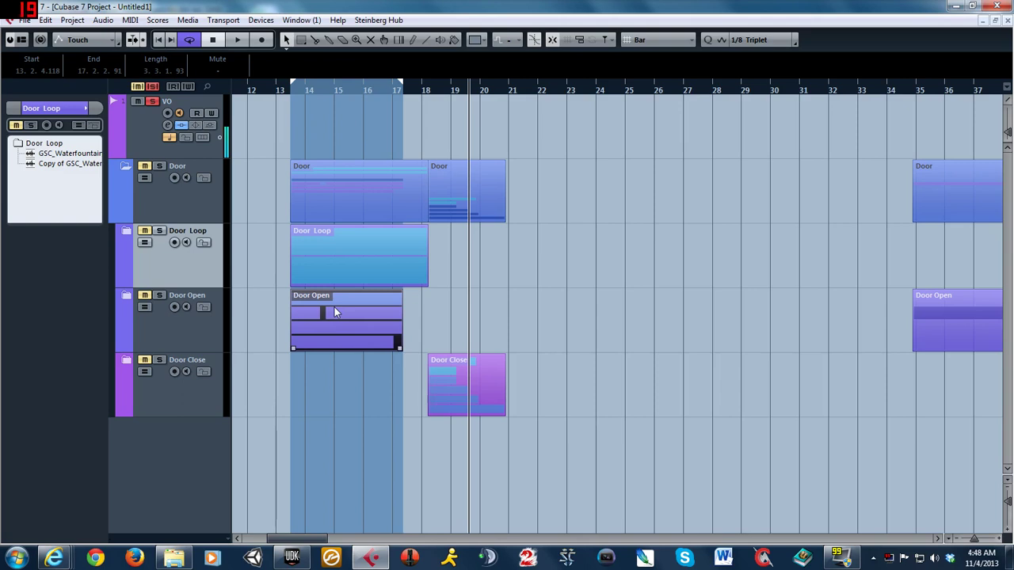
# - Expand the Door Loop folder to reveal its GSC_Waterfountain_Compressor layers
pyautogui.click(322, 232)
pyautogui.click(127, 231)
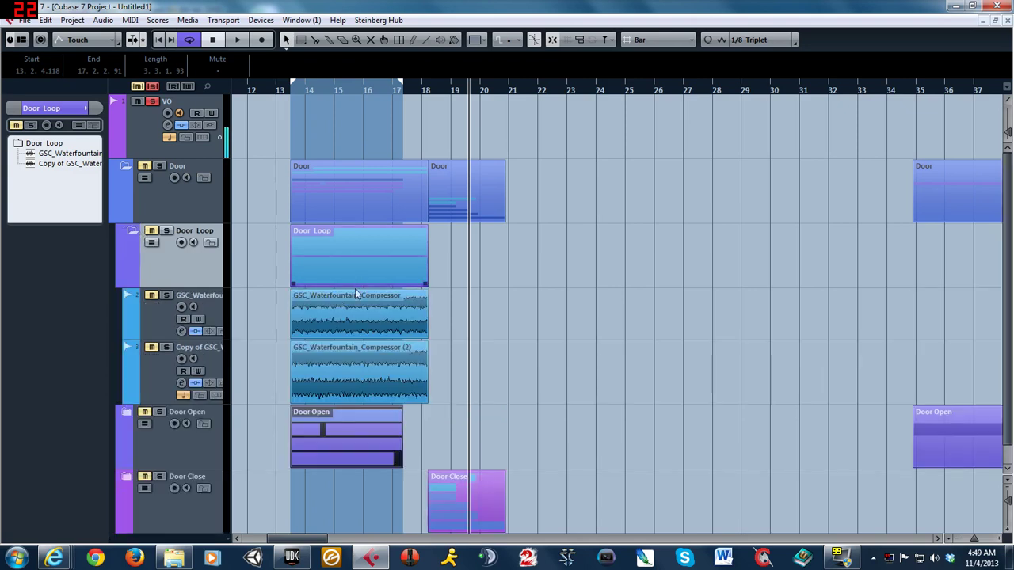
pyautogui.click(340, 305)
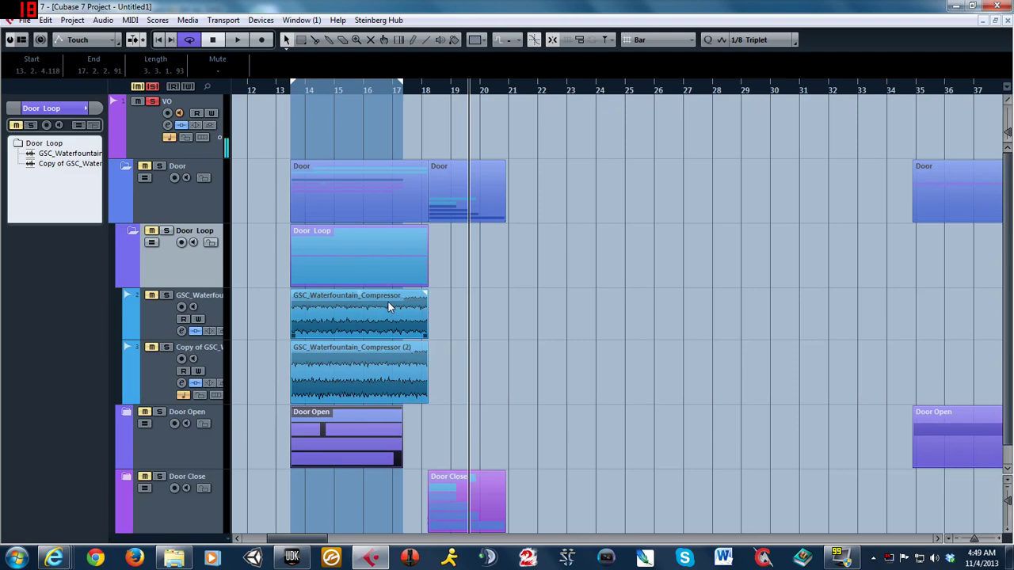
pyautogui.click(345, 271)
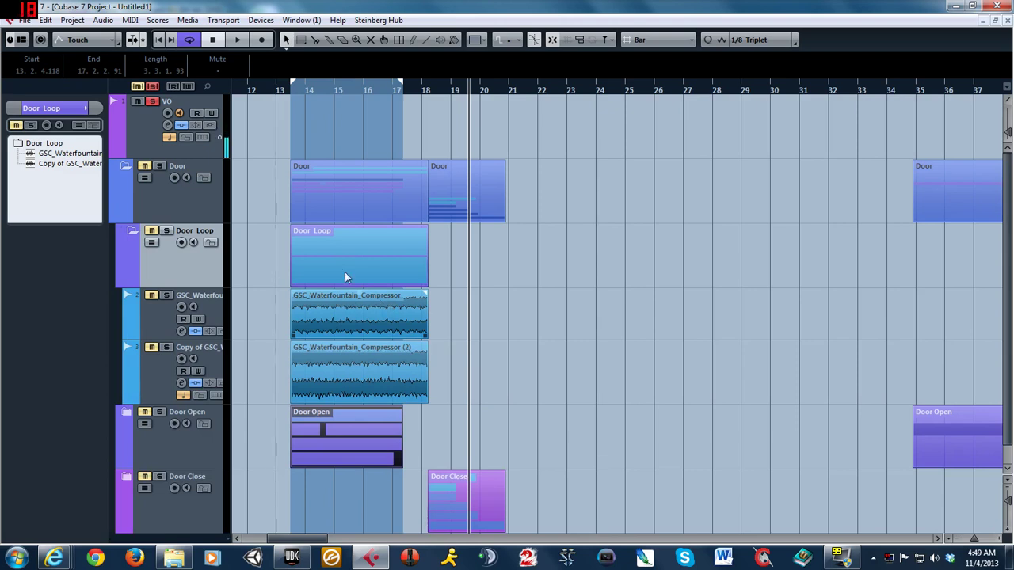
# - Solo the Door Loop folder, play it from bar 13, then unsolo it
pyautogui.click(166, 231)
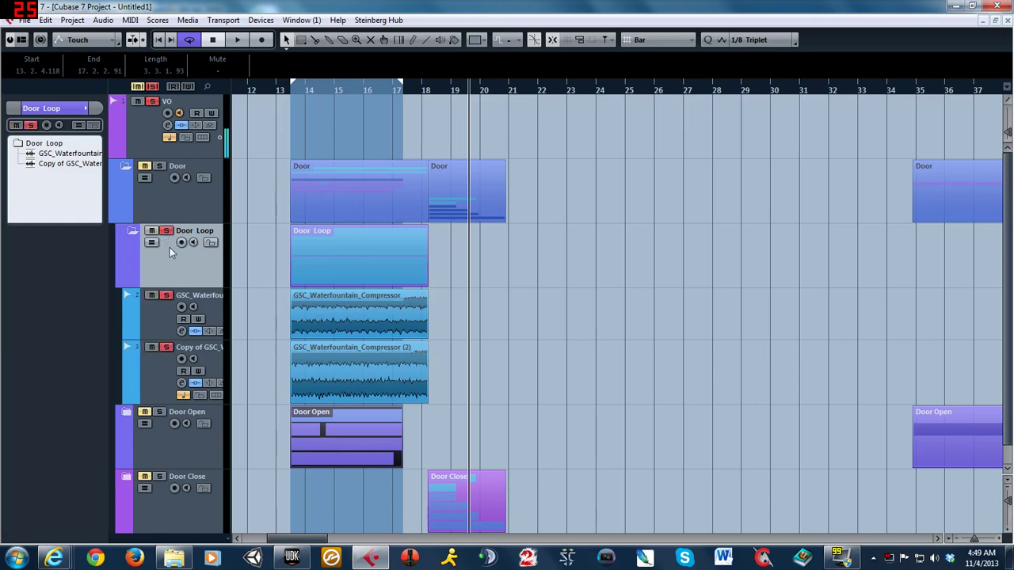
pyautogui.click(288, 93)
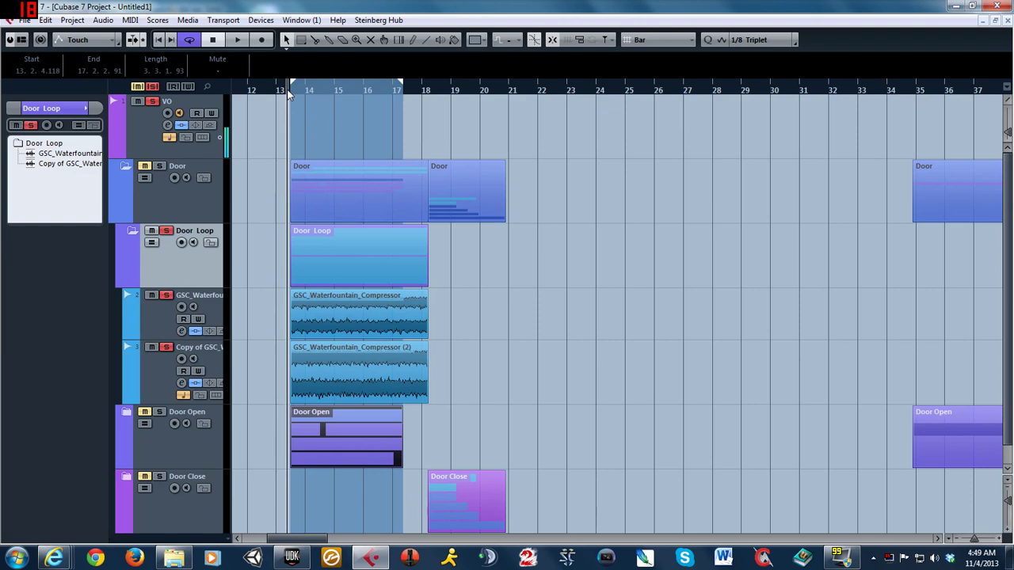
pyautogui.press('space')
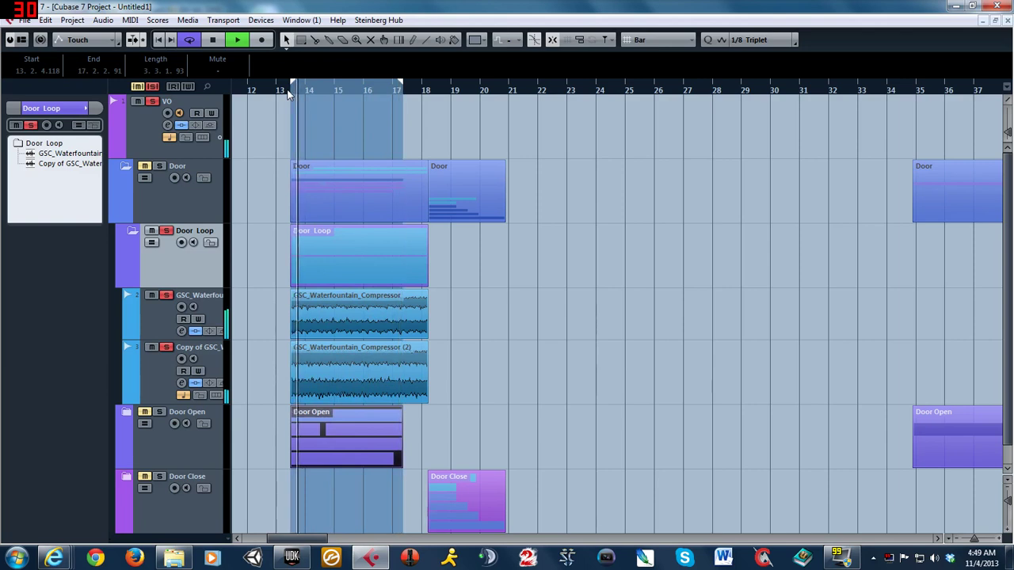
pyautogui.press('space')
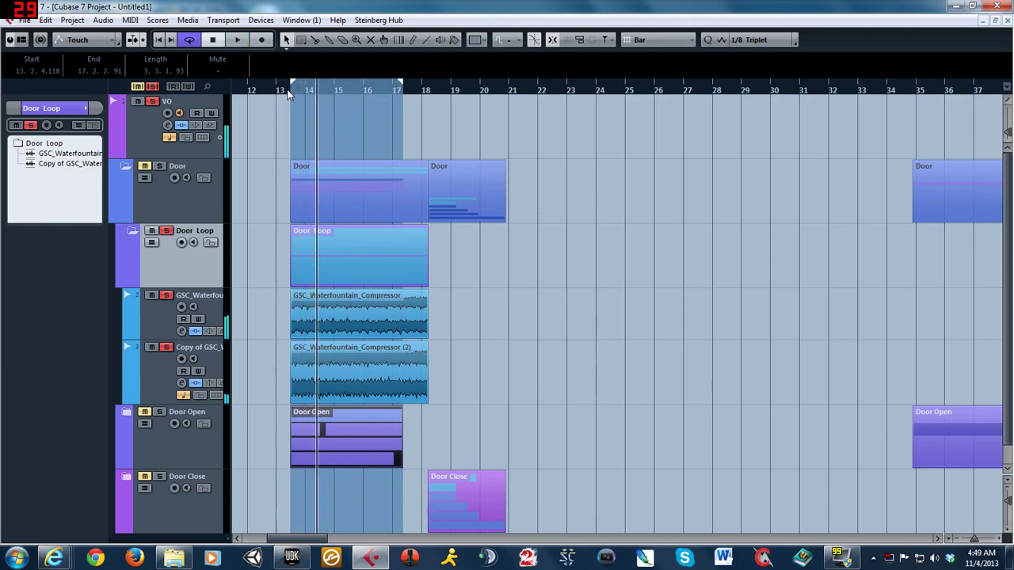
pyautogui.click(166, 231)
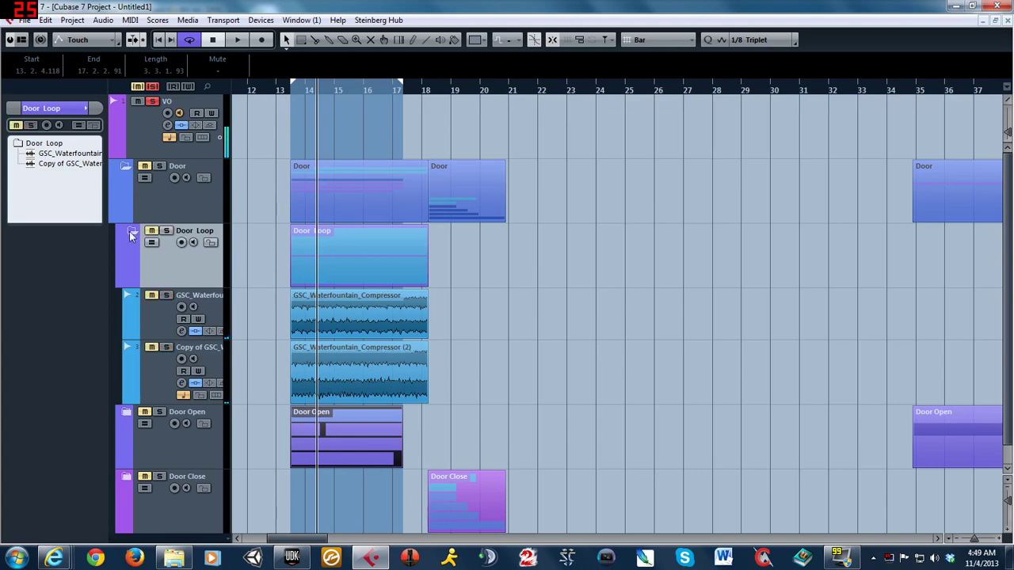
# - Collapse and re-expand Door Loop, then select its folder part and waterfountain compressor event
pyautogui.click(131, 232)
pyautogui.click(129, 232)
pyautogui.click(365, 261)
pyautogui.click(373, 313)
# - Collapse Door Loop and expand Door Open to show its Shoe_on_BigDoor layers
pyautogui.click(133, 231)
pyautogui.click(127, 295)
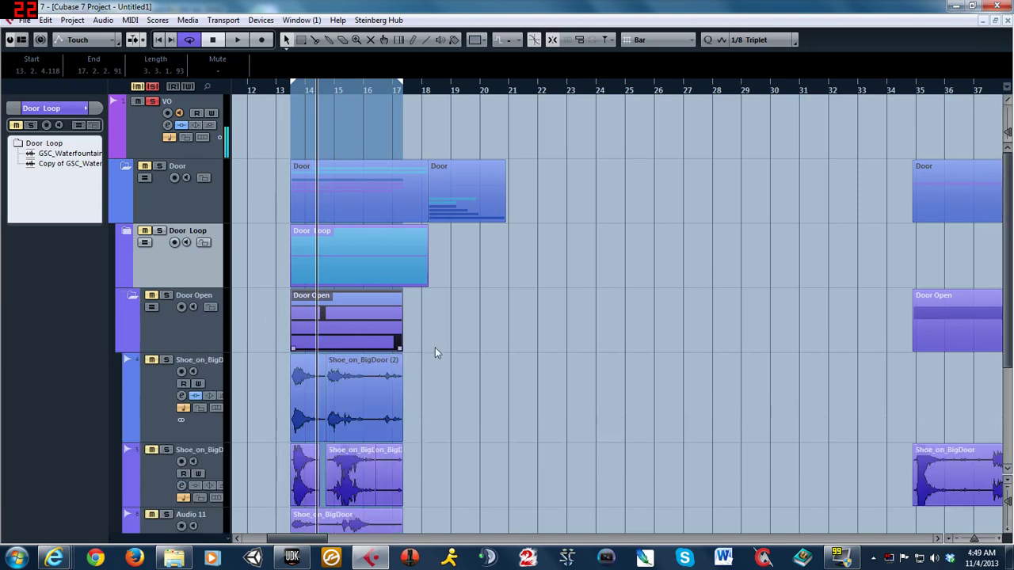
pyautogui.scroll(-2, 497, 364)
pyautogui.scroll(-2, 509, 356)
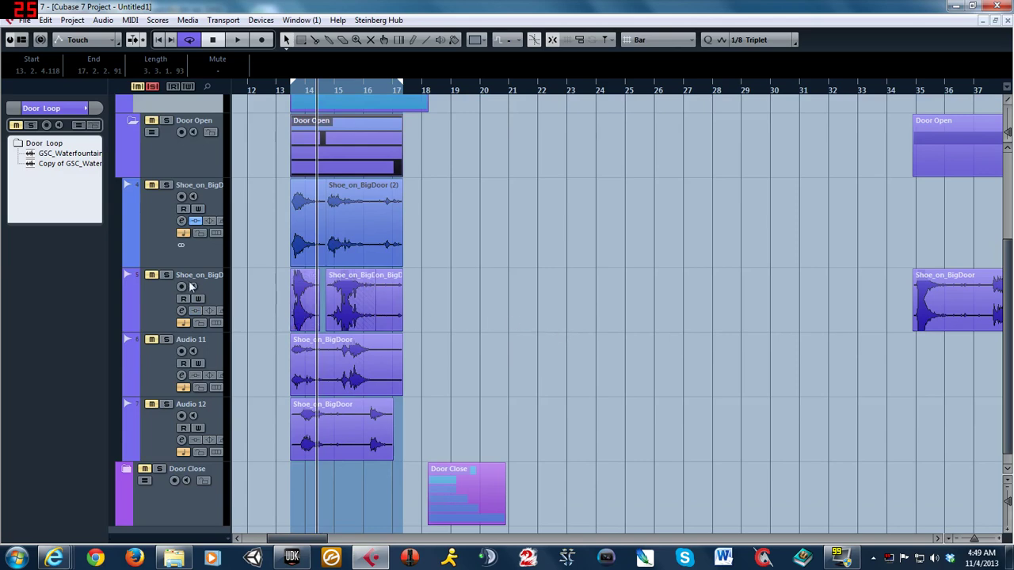
# - Solo the second Shoe_on_BigDoor track and move the playhead near bar 35
pyautogui.click(165, 274)
pyautogui.moveTo(316, 541); pyautogui.dragTo(342, 543)
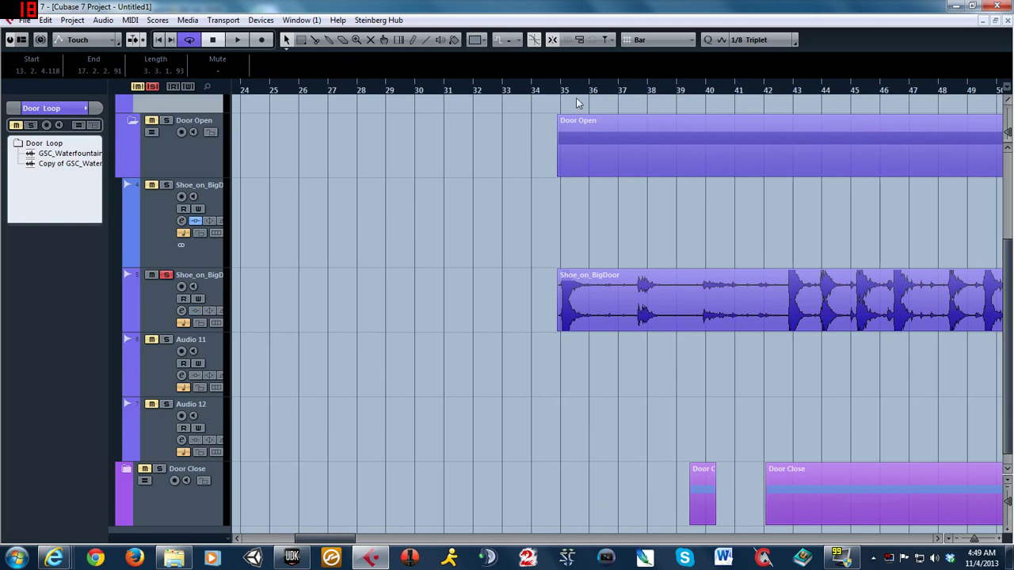
pyautogui.click(550, 89)
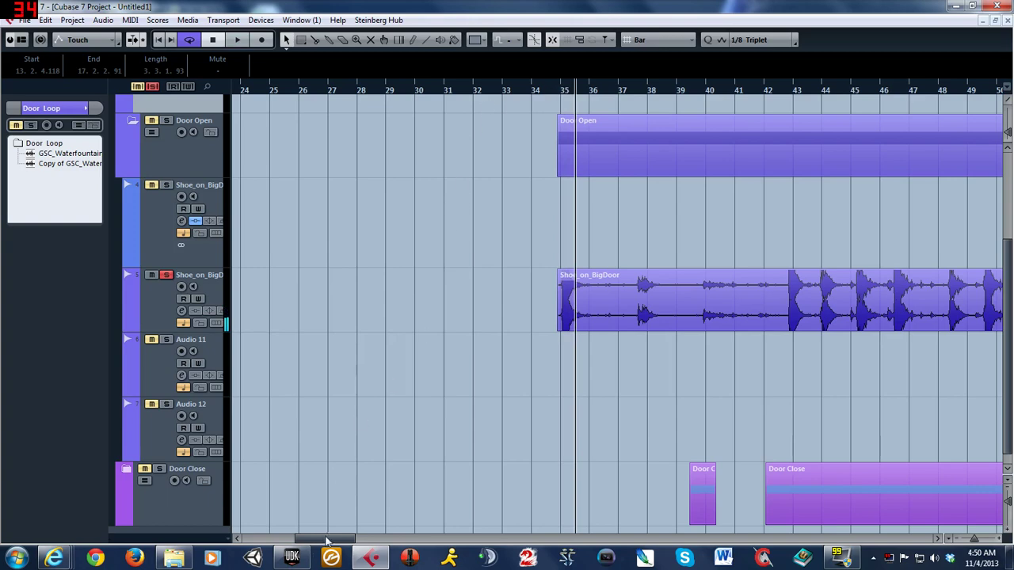
pyautogui.moveTo(327, 540); pyautogui.dragTo(291, 541)
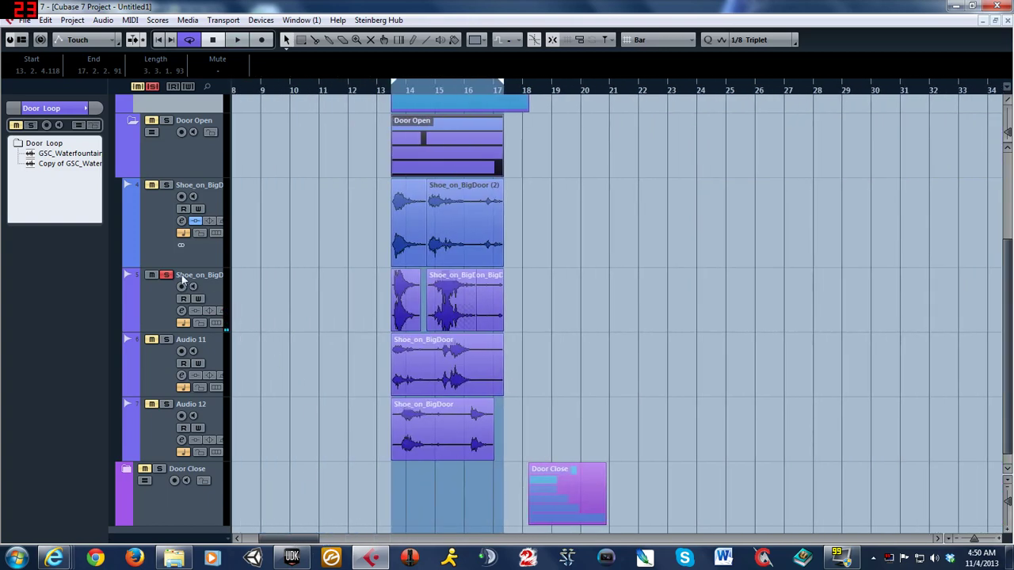
pyautogui.scroll(2, 290, 280)
pyautogui.scroll(-1, 290, 280)
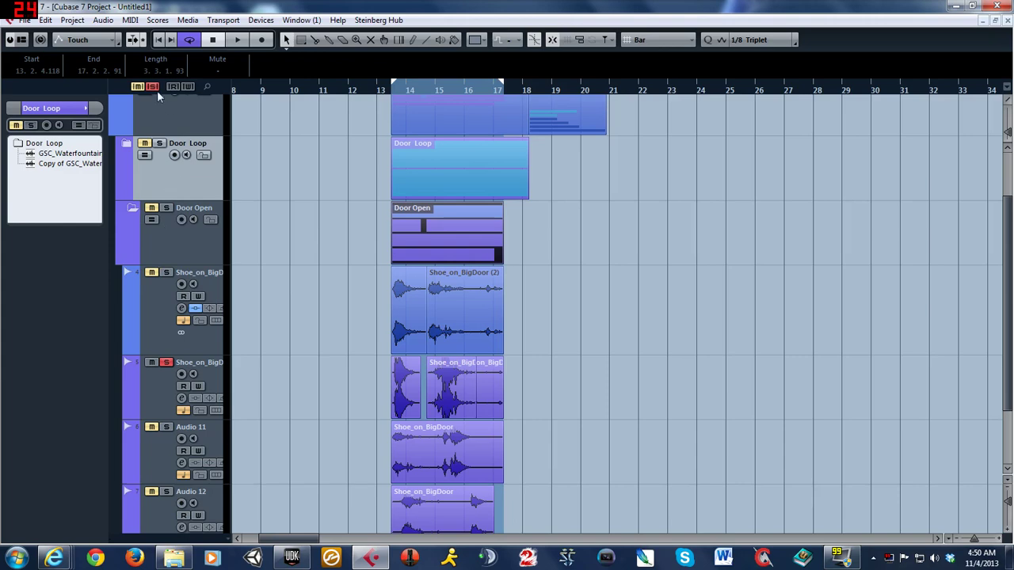
pyautogui.scroll(-1, 245, 290)
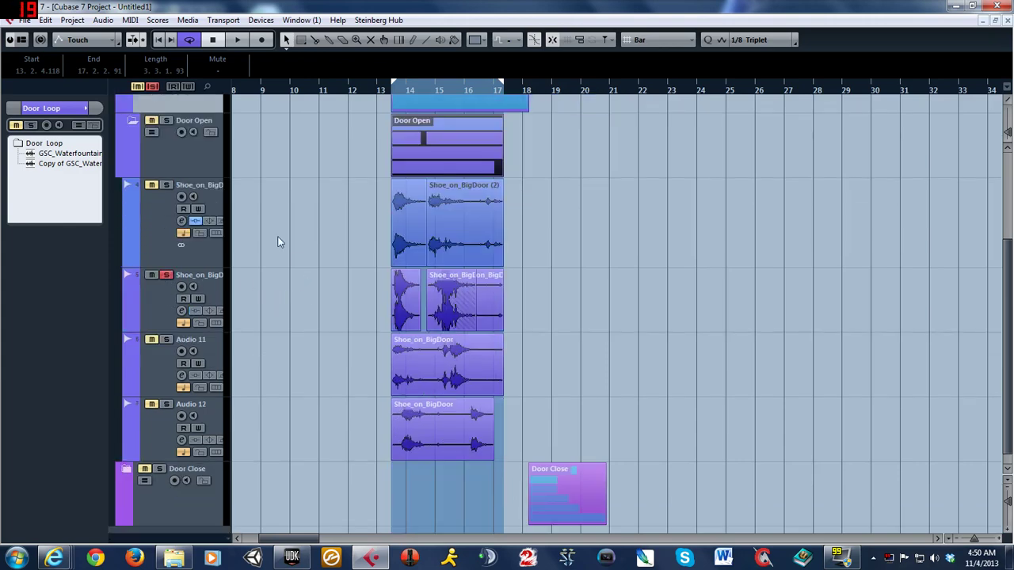
# - Solo the first Shoe_on_BigDoor track and play the Door Open layers near bar 13 twice
pyautogui.click(206, 147)
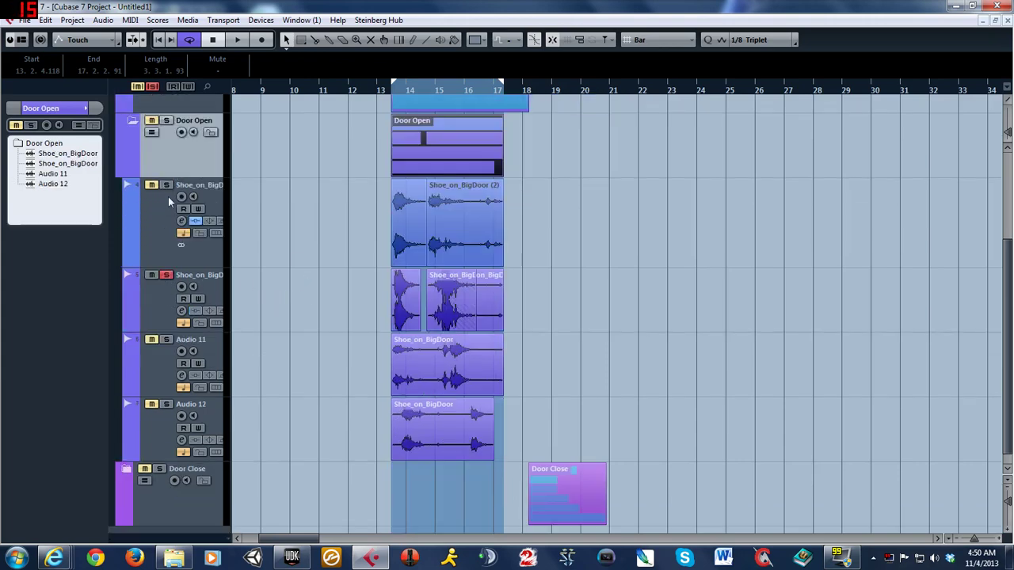
pyautogui.click(167, 185)
pyautogui.click(385, 93)
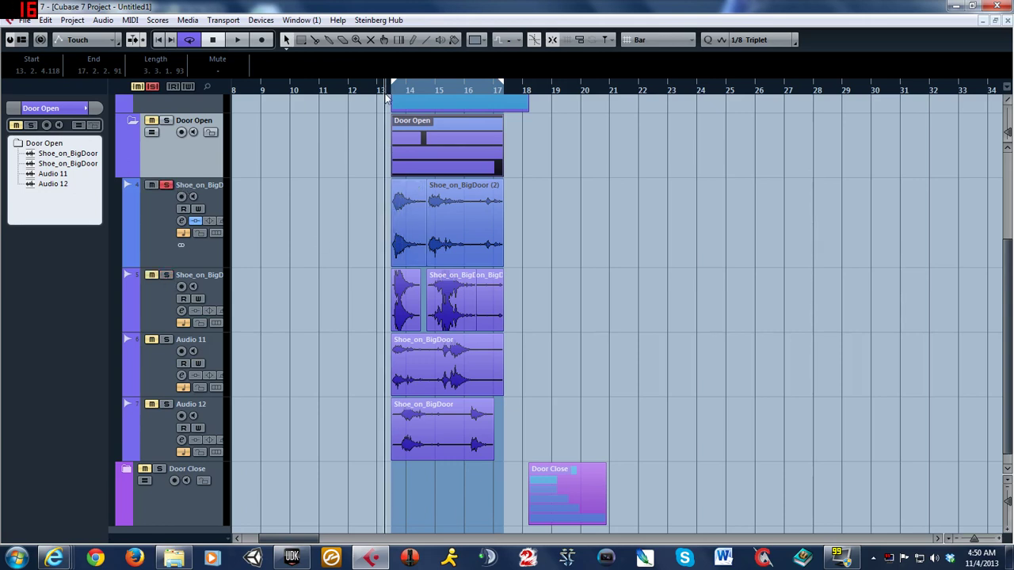
pyautogui.press('space')
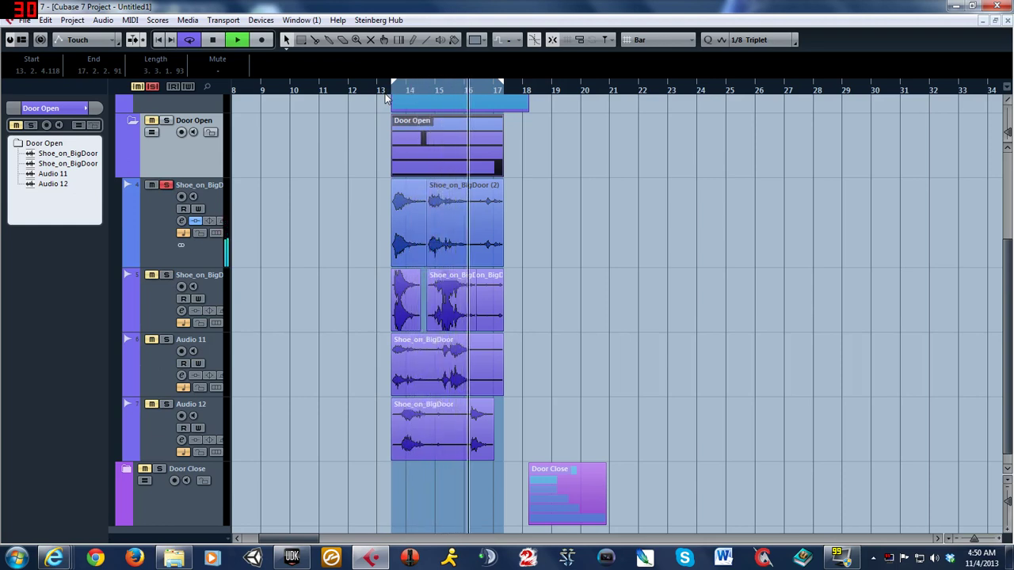
pyautogui.press('space')
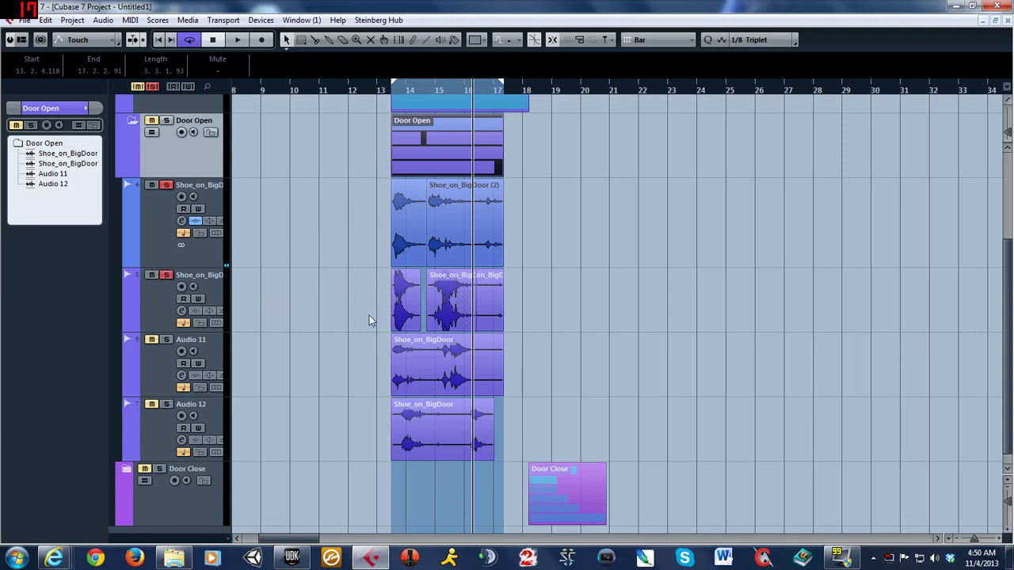
pyautogui.click(381, 90)
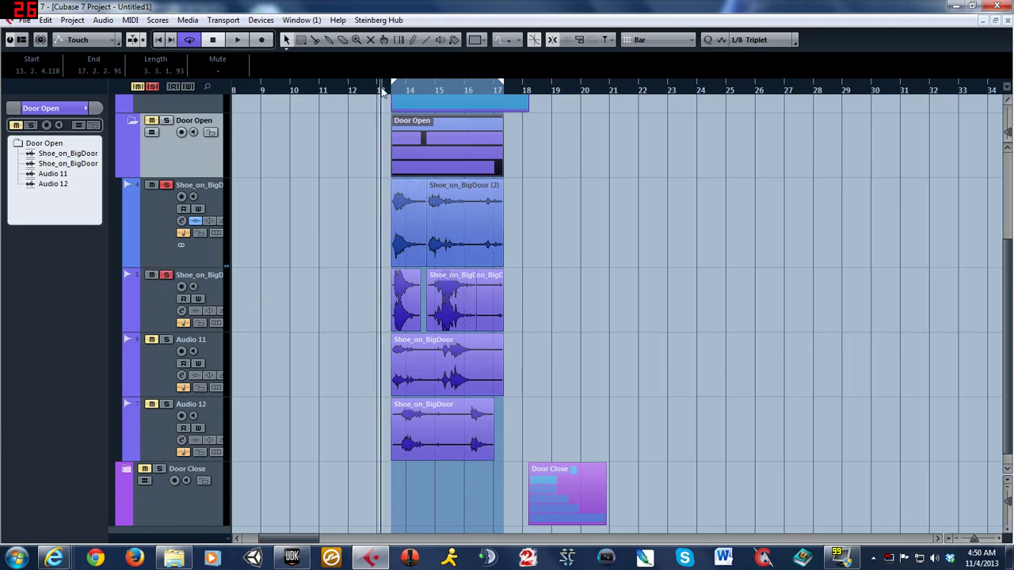
pyautogui.press('space')
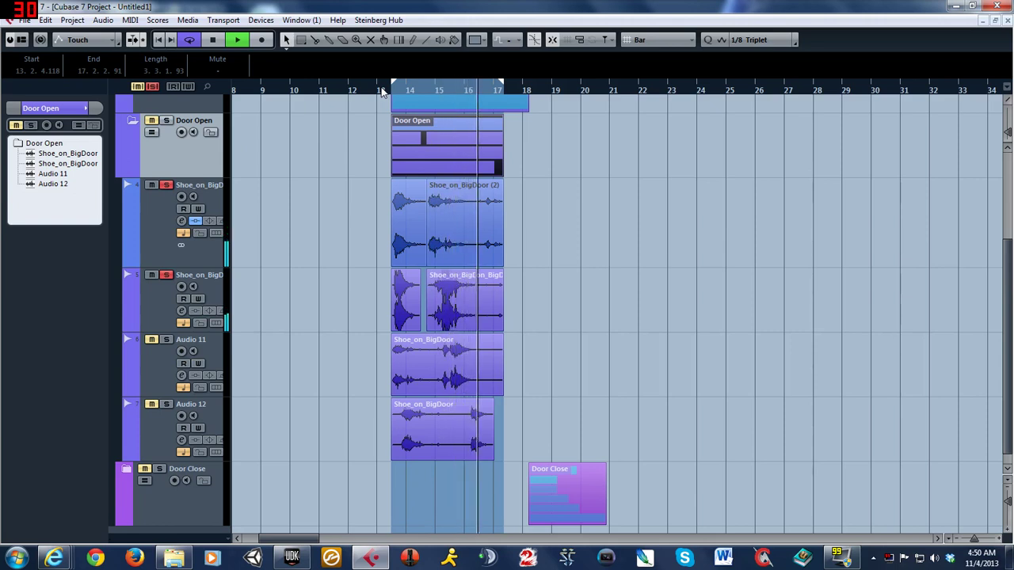
pyautogui.press('space')
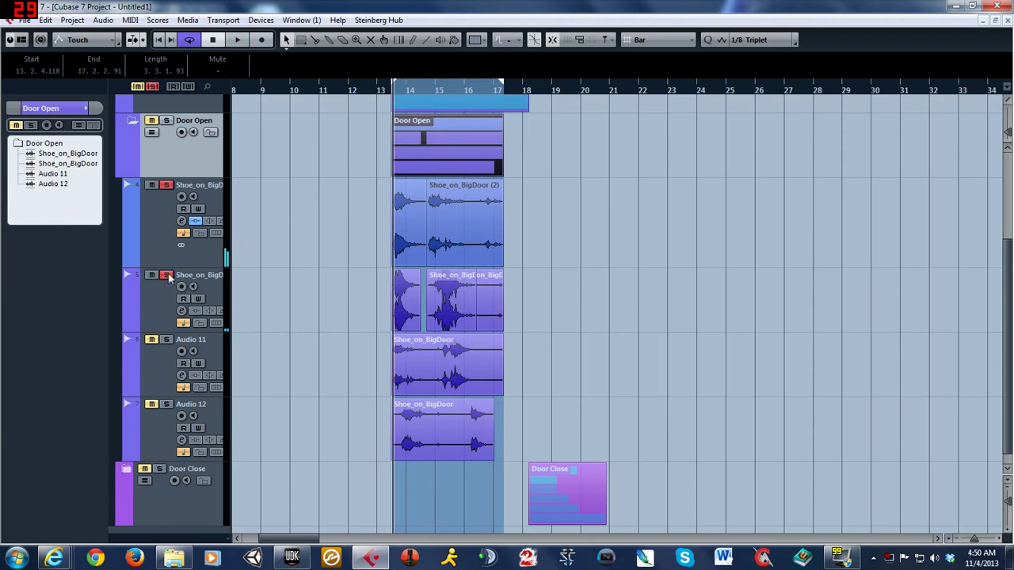
# - Solo Audio 11 and play the door layers from just before bar 14
pyautogui.click(167, 340)
pyautogui.click(386, 93)
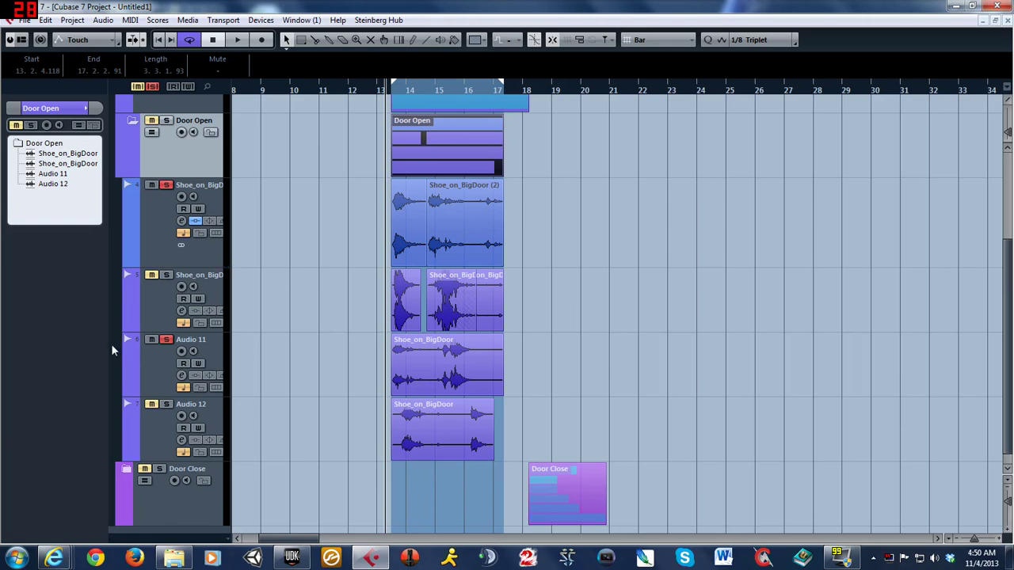
pyautogui.click(393, 362)
pyautogui.click(304, 352)
pyautogui.press('space')
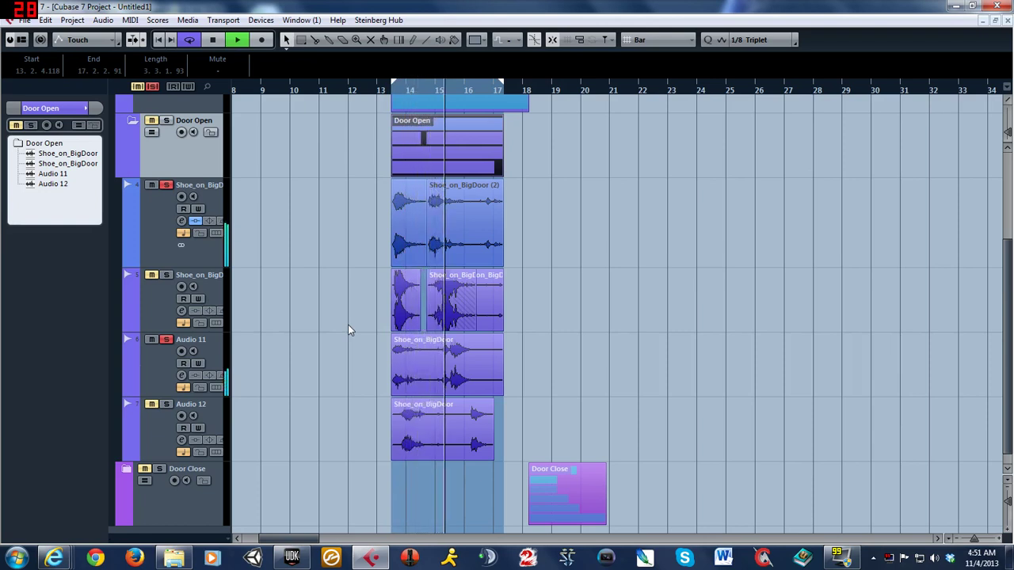
pyautogui.click(448, 339)
pyautogui.press('space')
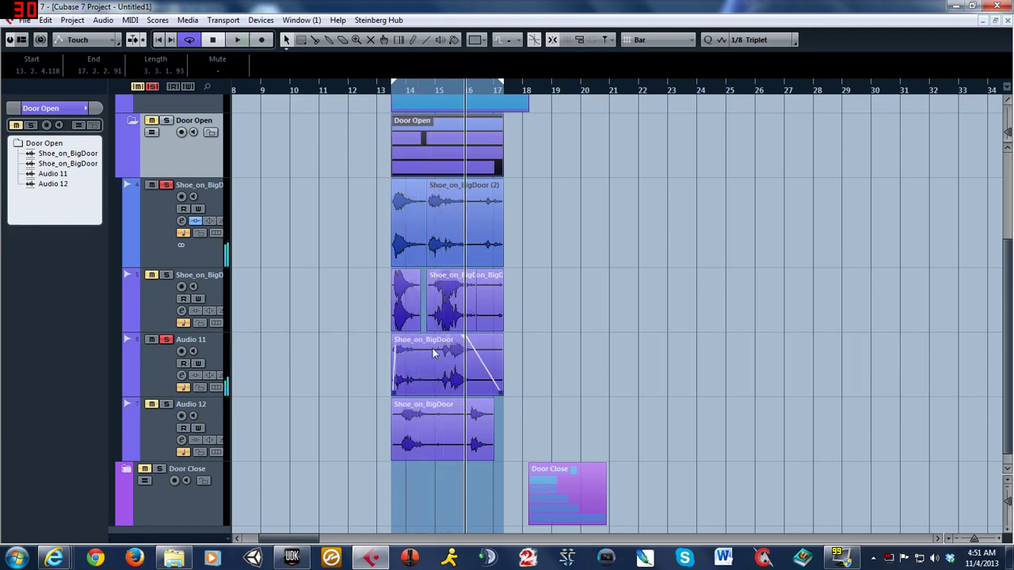
# - Unsolo Audio 11 and play the full Door Open sound from bar 13
pyautogui.click(166, 339)
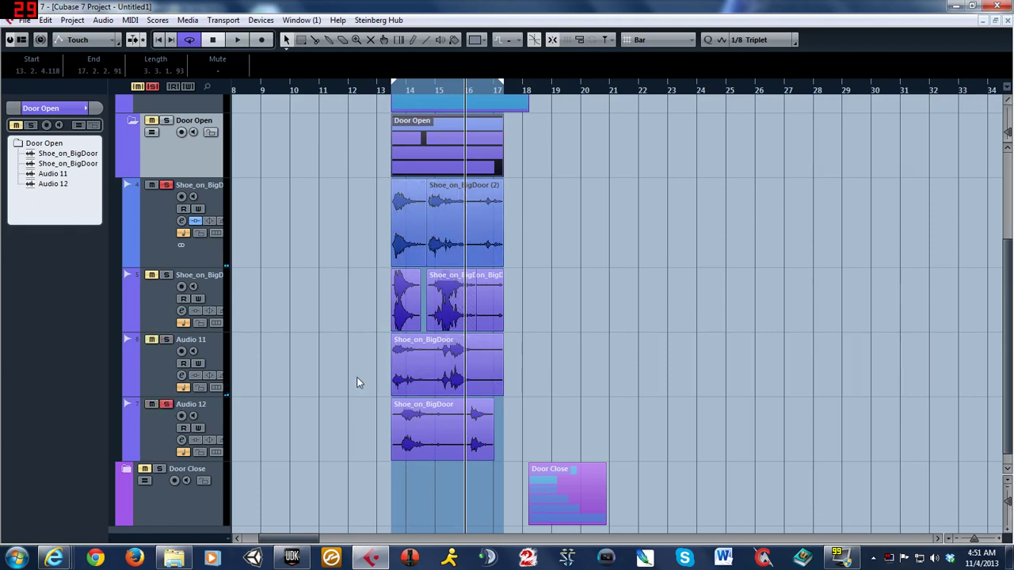
pyautogui.click(380, 89)
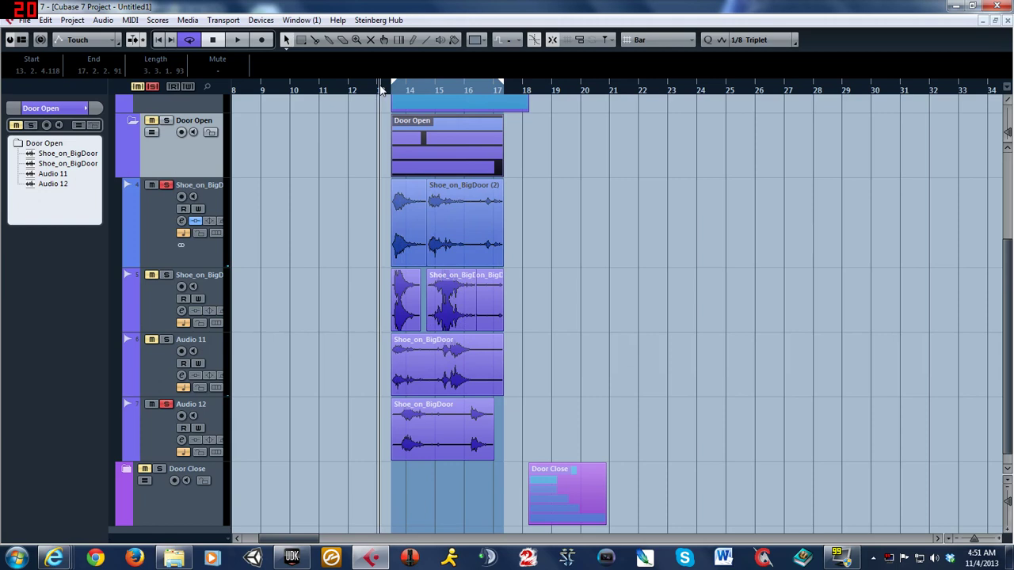
pyautogui.press('space')
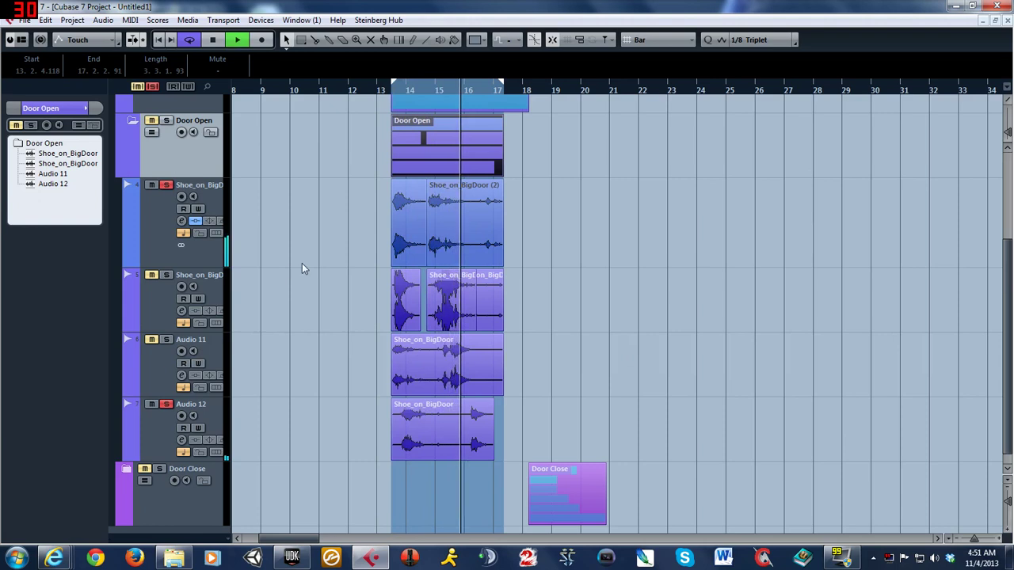
pyautogui.press('space')
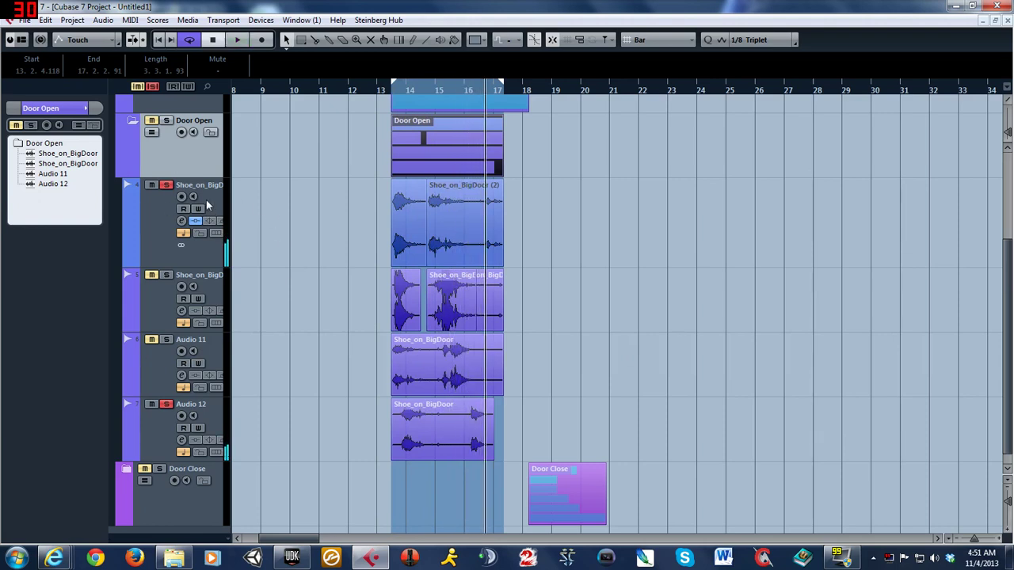
# - Collapse Door Open, expand Door Close, and play its soloed Audio 06 and Audio 07 layers
pyautogui.click(133, 121)
pyautogui.click(132, 361)
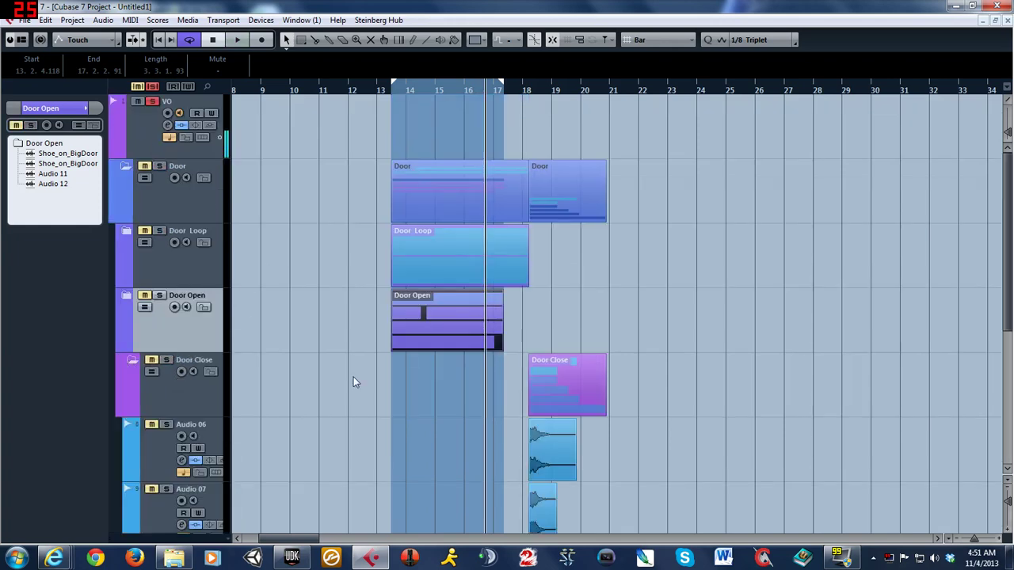
pyautogui.scroll(-3, 353, 377)
pyautogui.scroll(1, 363, 373)
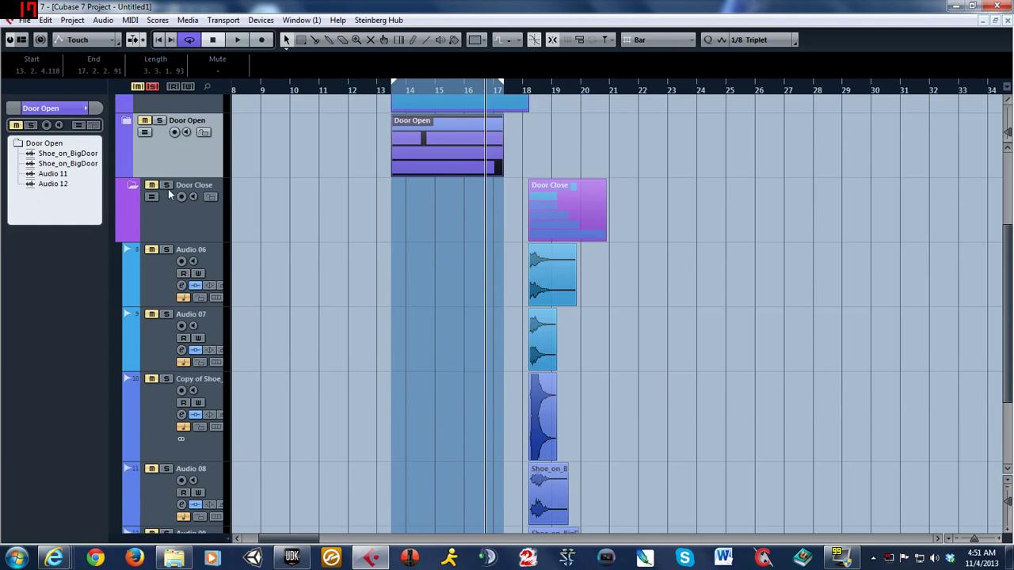
pyautogui.click(167, 249)
pyautogui.click(166, 314)
pyautogui.click(526, 89)
pyautogui.press('space')
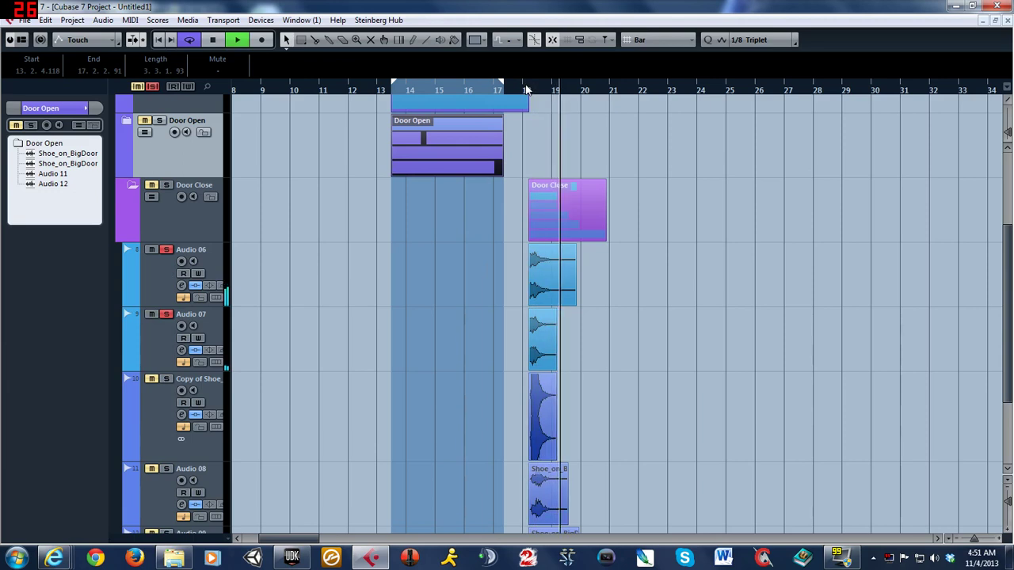
pyautogui.press('space')
pyautogui.press('space')
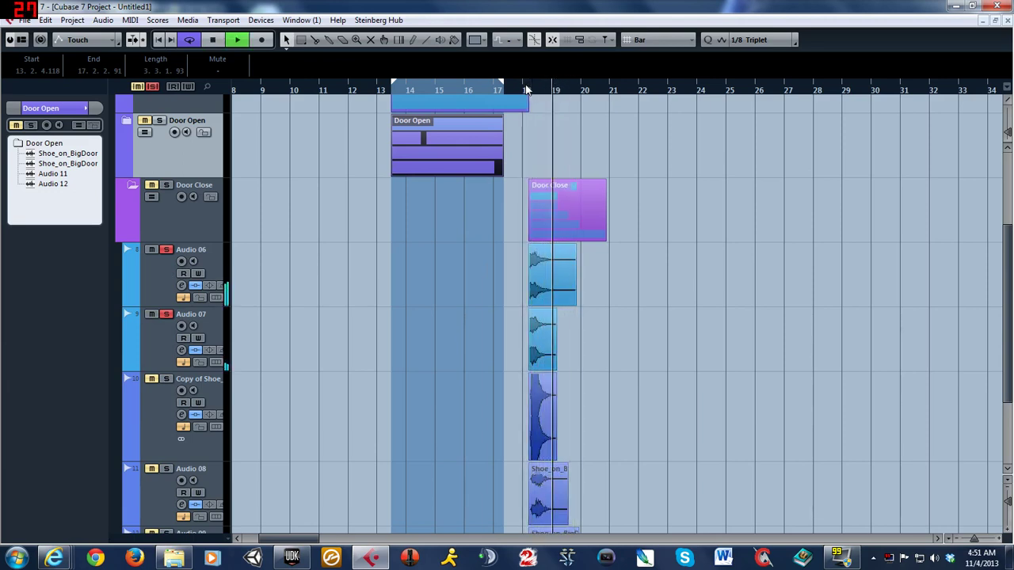
pyautogui.press('space')
# - Replay the soloed Door Close layers from just before bar 18
pyautogui.scroll(-2, 410, 252)
pyautogui.scroll(-1, 409, 253)
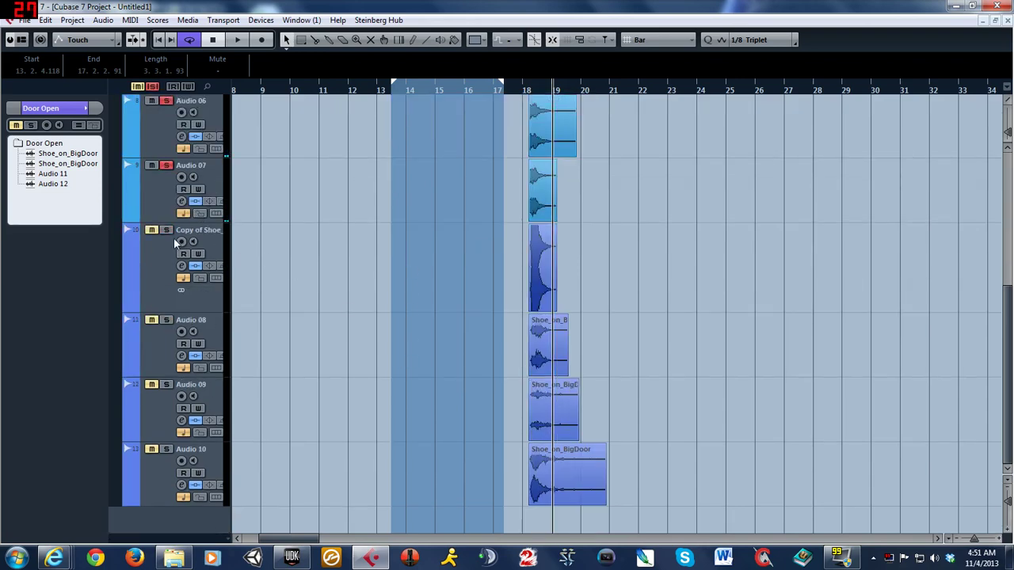
pyautogui.scroll(2, 420, 331)
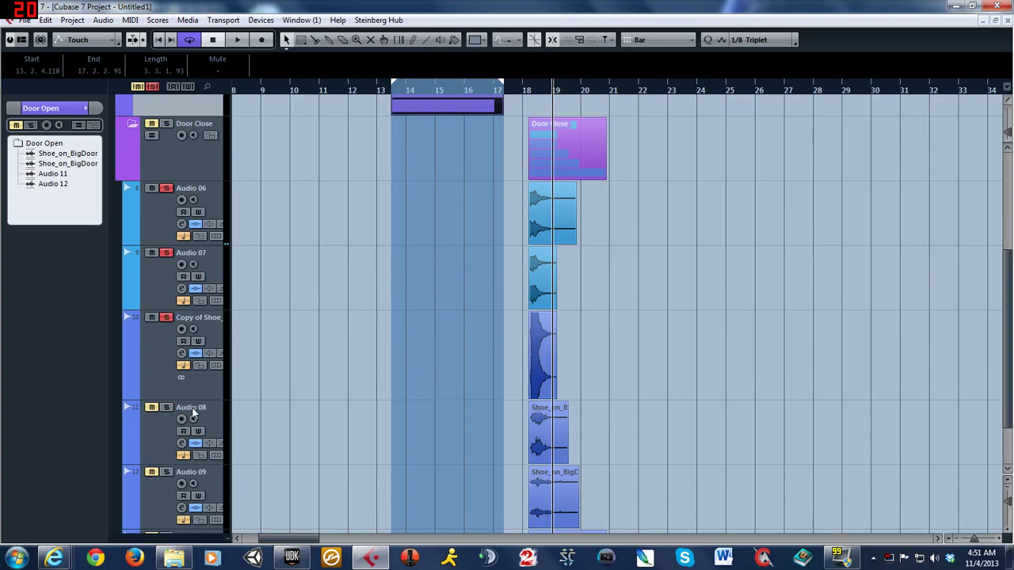
pyautogui.scroll(-2, 334, 353)
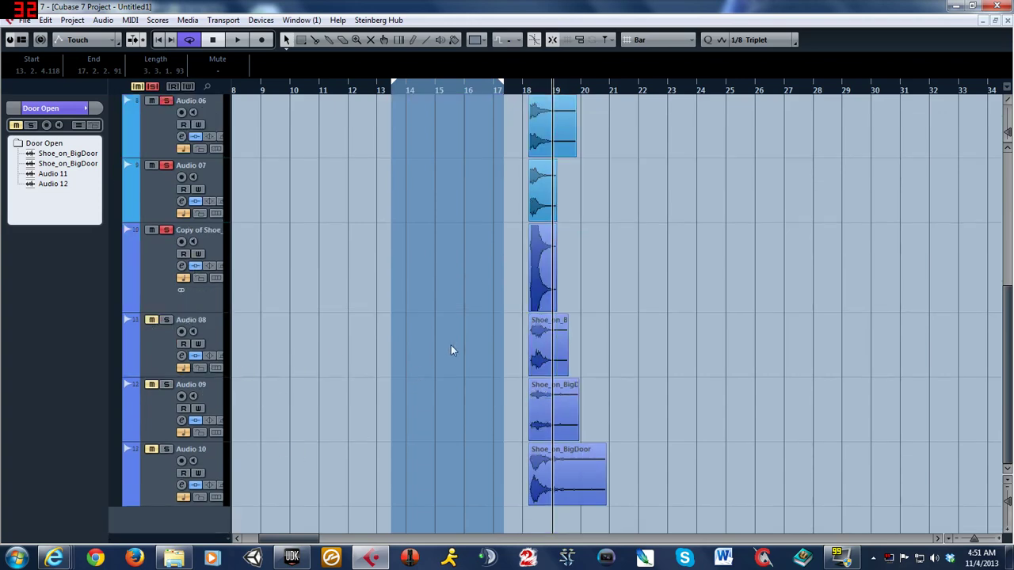
pyautogui.click(522, 90)
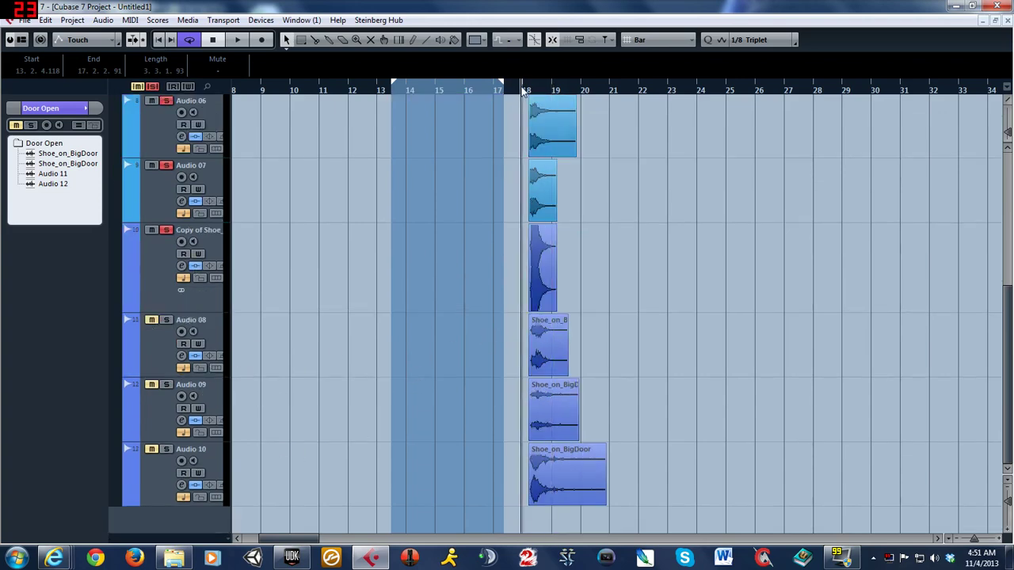
pyautogui.press('space')
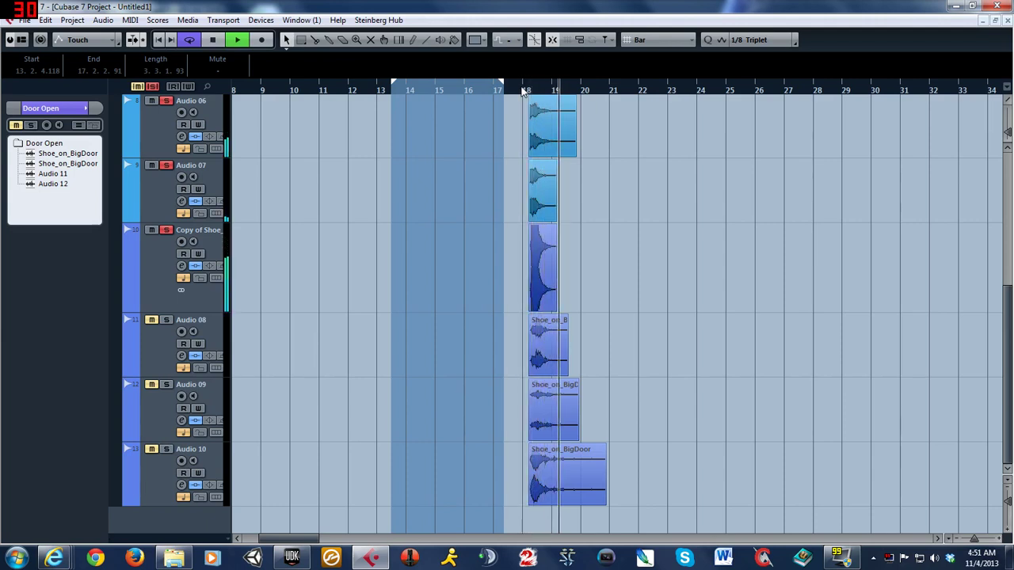
pyautogui.press('space')
# - Unsolo Copy of Shoe_on_BigDoor and audition the Audio 08 layer from bar 18
pyautogui.click(167, 230)
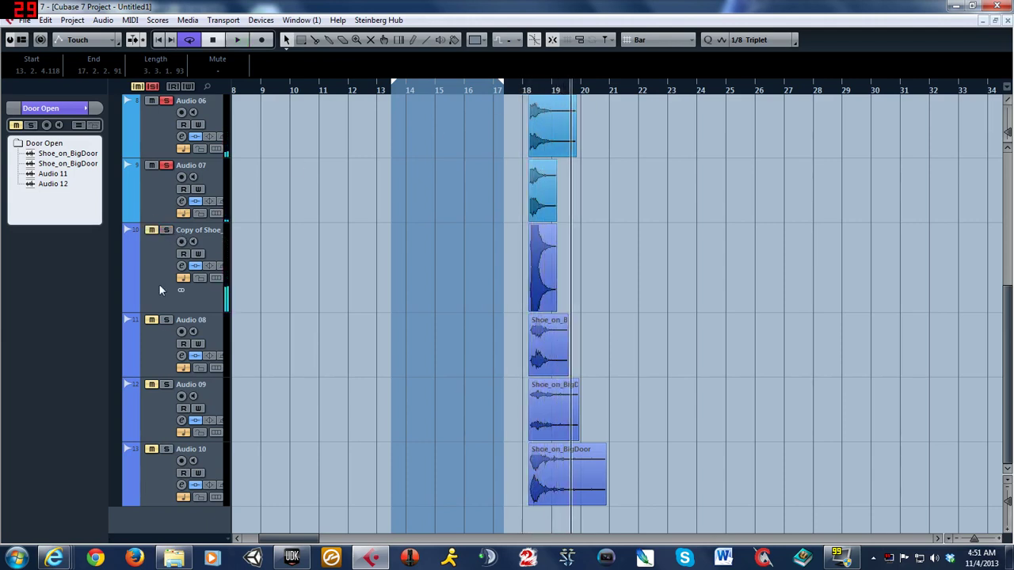
pyautogui.click(165, 320)
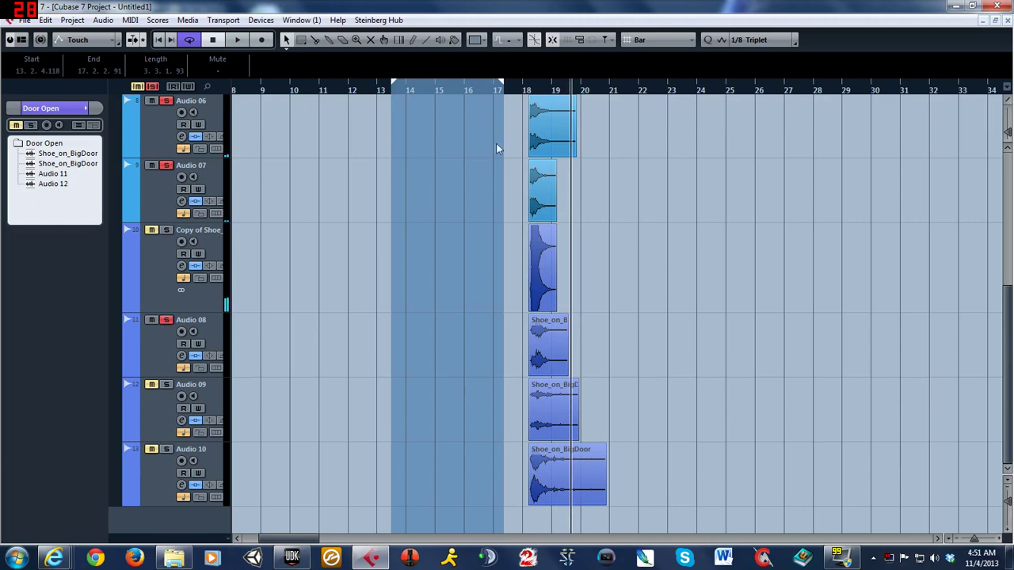
pyautogui.click(521, 94)
pyautogui.press('space')
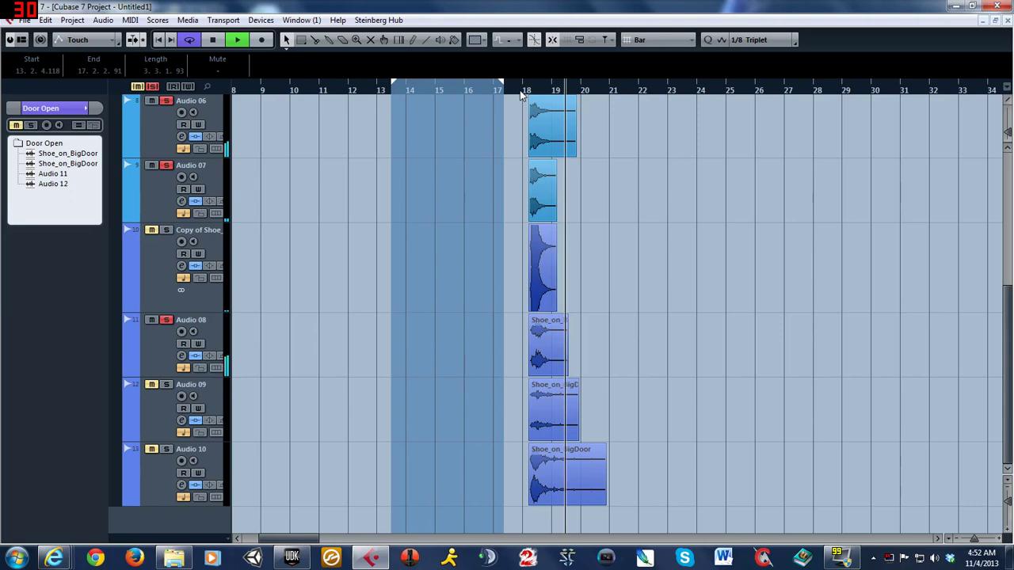
pyautogui.press('space')
# - Swap the solo from Audio 08 to Audio 09 and play it from bar 18
pyautogui.click(166, 320)
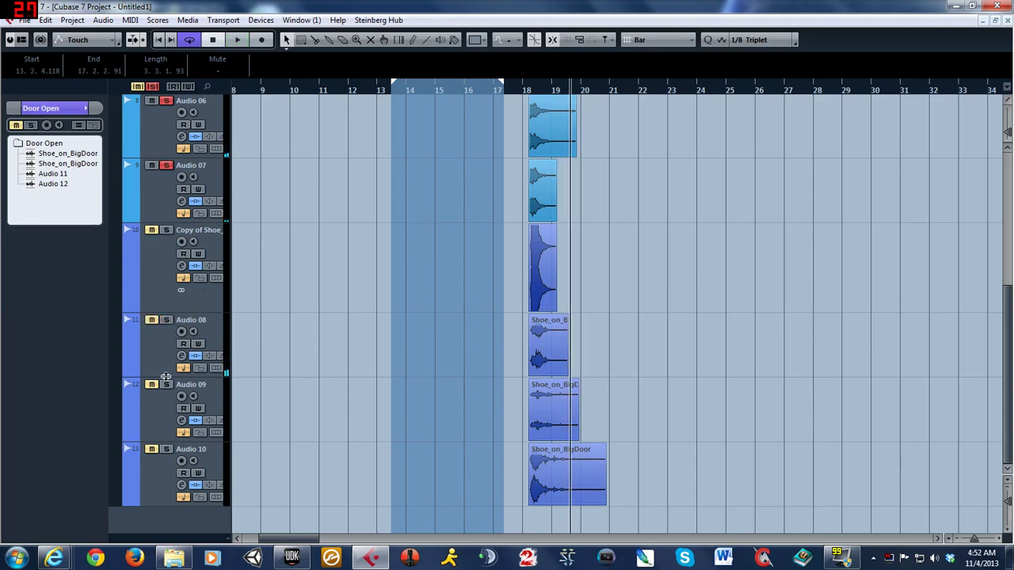
pyautogui.click(167, 385)
pyautogui.click(522, 93)
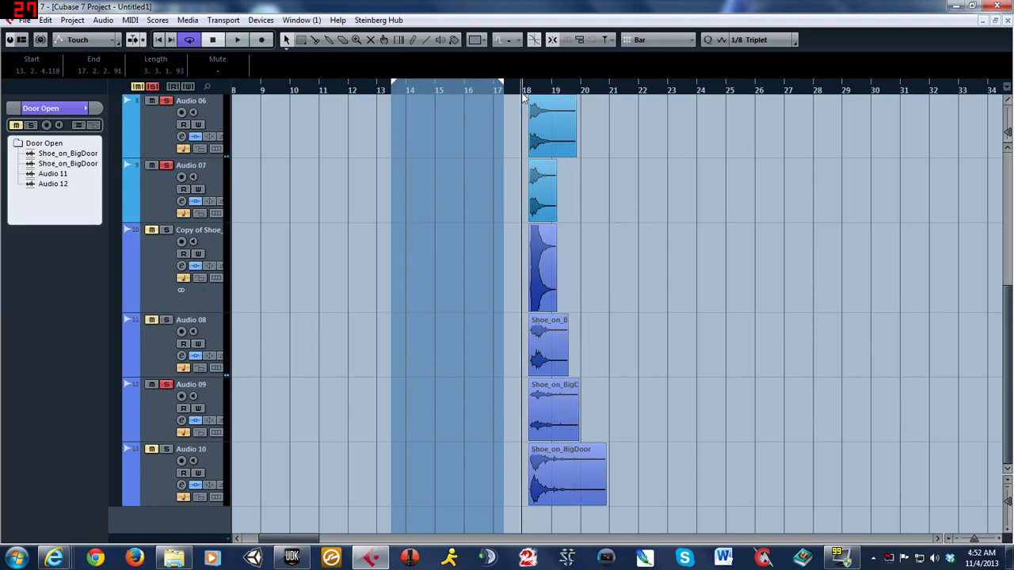
pyautogui.press('space')
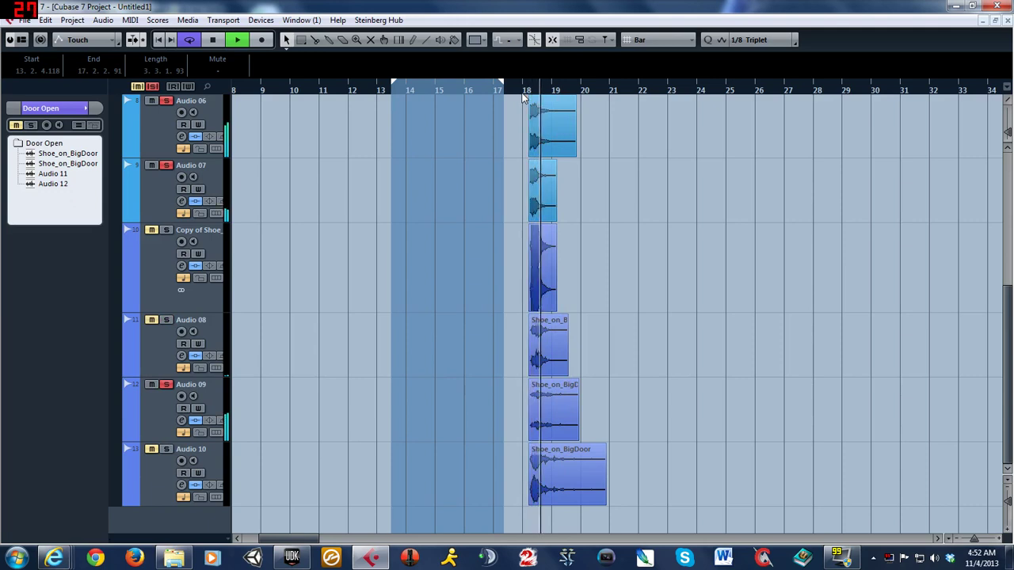
pyautogui.press('space')
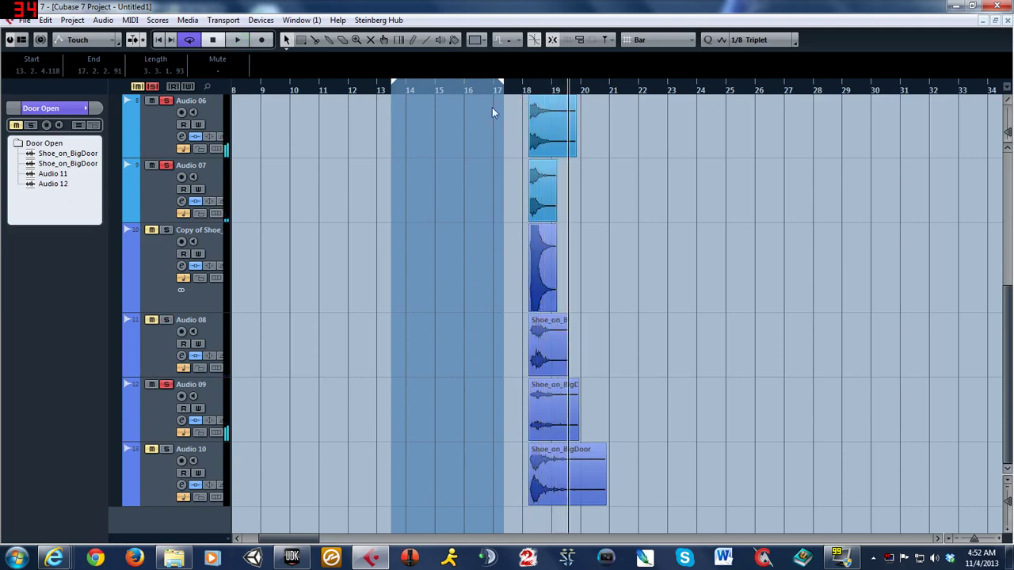
# - Audition the Audio 10 layer from bar 18, then set the loop range to its event
pyautogui.click(167, 450)
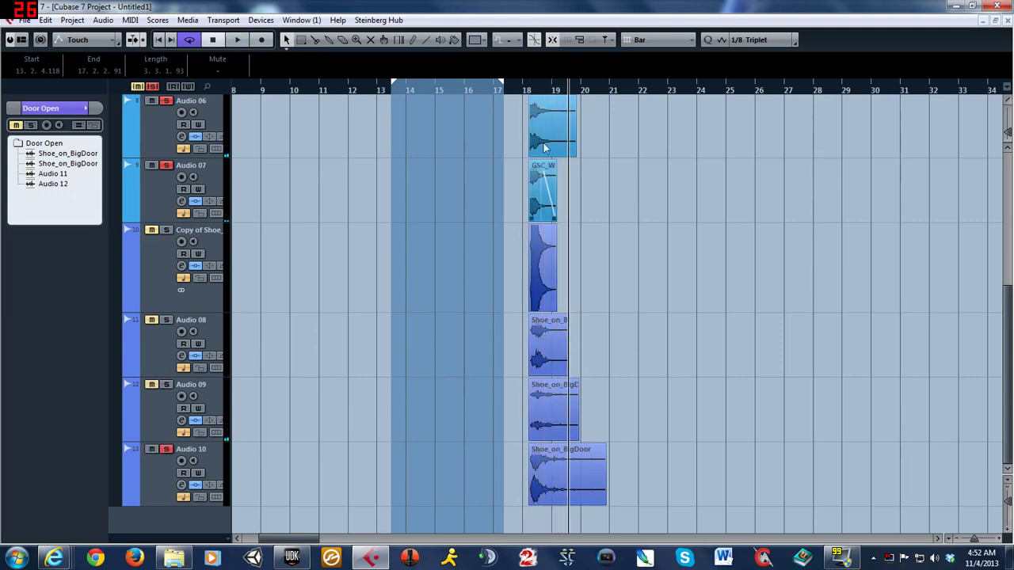
pyautogui.click(525, 91)
pyautogui.press('space')
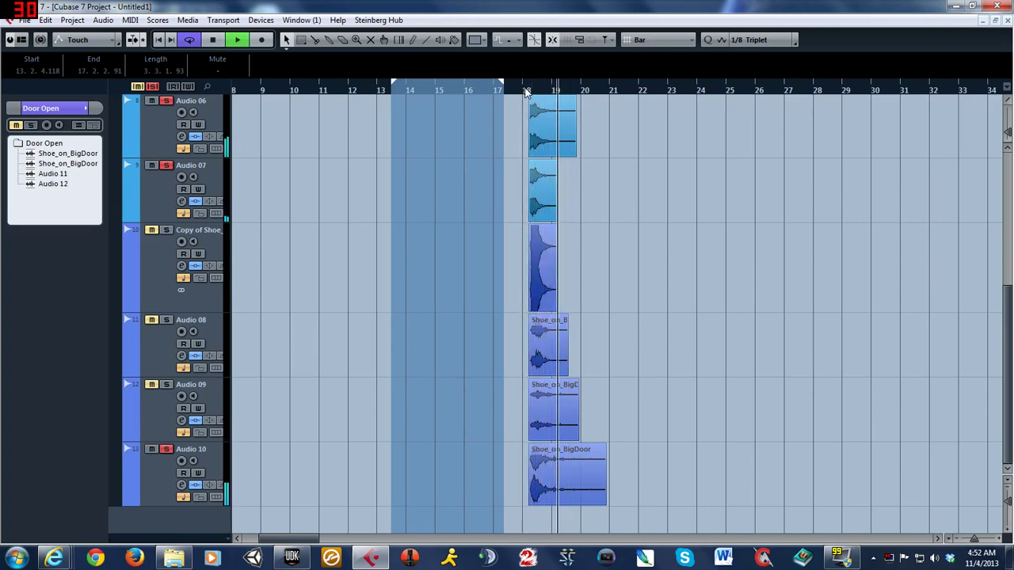
pyautogui.scroll(4, 698, 204)
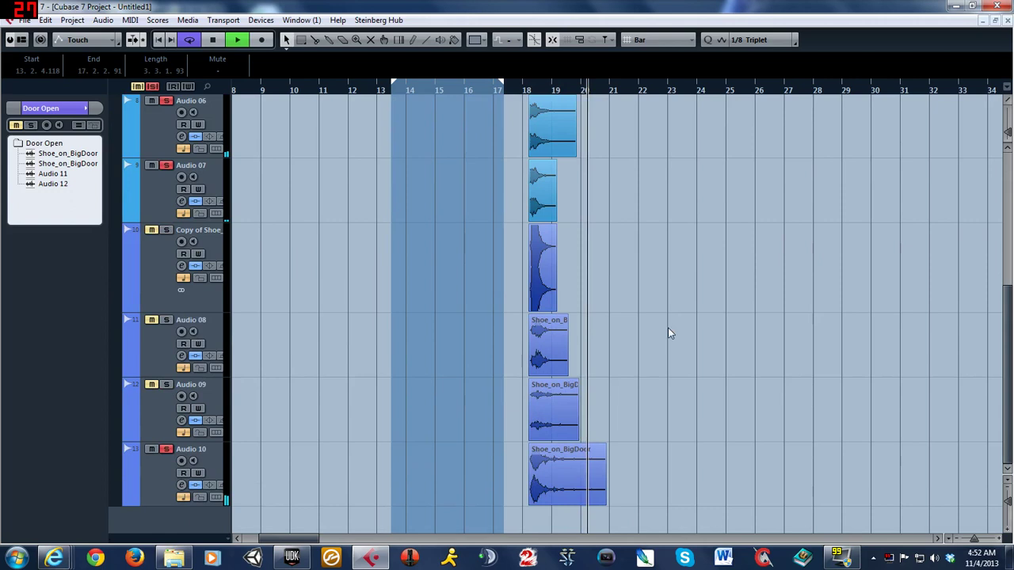
pyautogui.press('space')
pyautogui.click(565, 465)
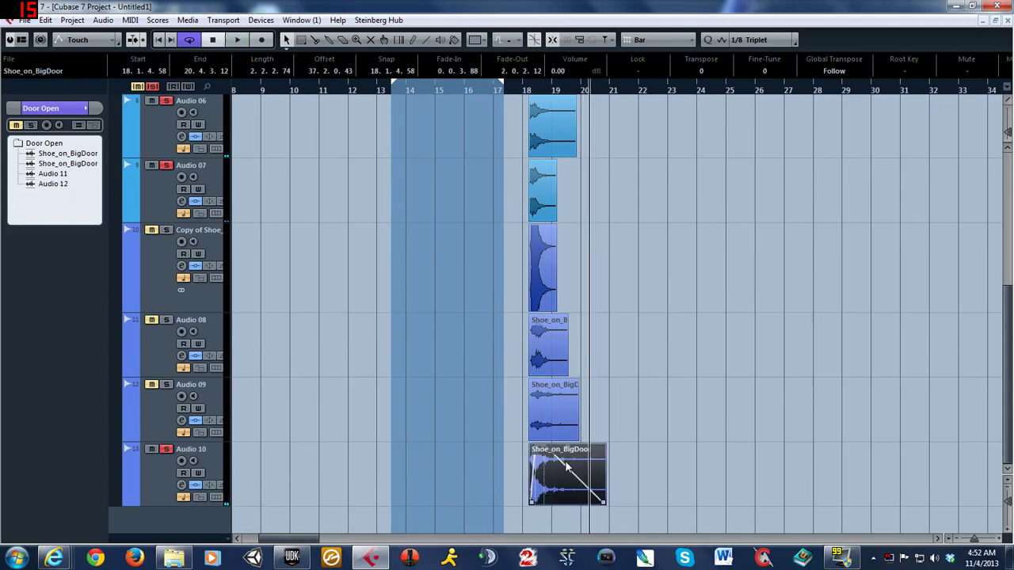
pyautogui.press('p')
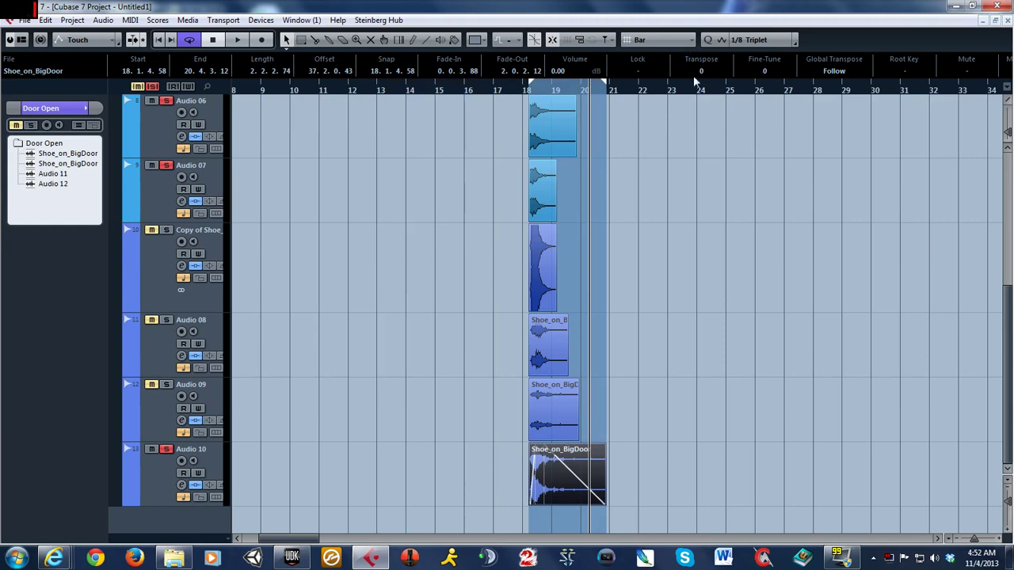
# - Export the mixdown as sx_gscDoorEnd_04.wav into Experiment_Sounds, then switch back to UDK
pyautogui.click(24, 19)
pyautogui.moveTo(48, 245)
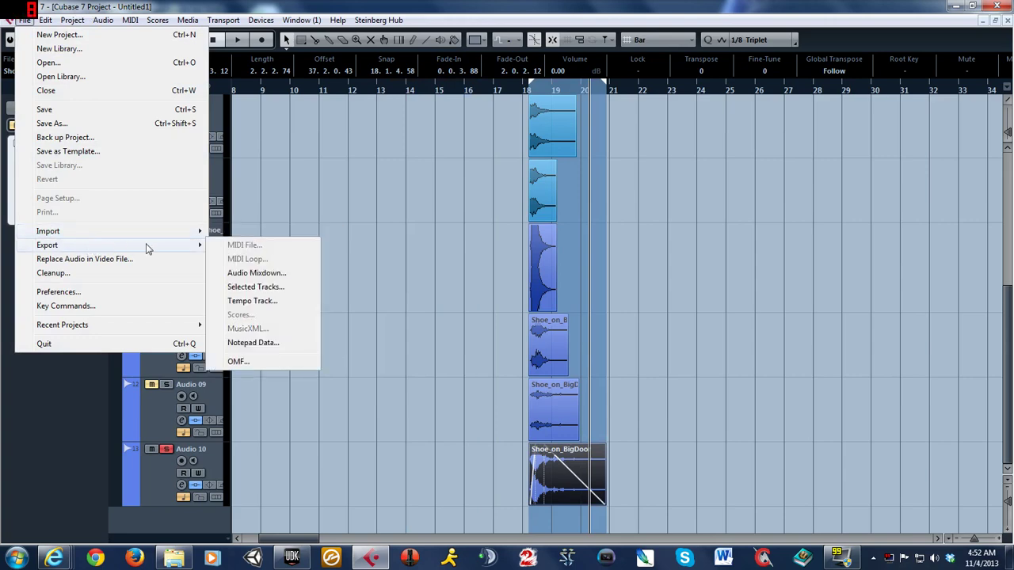
pyautogui.click(256, 273)
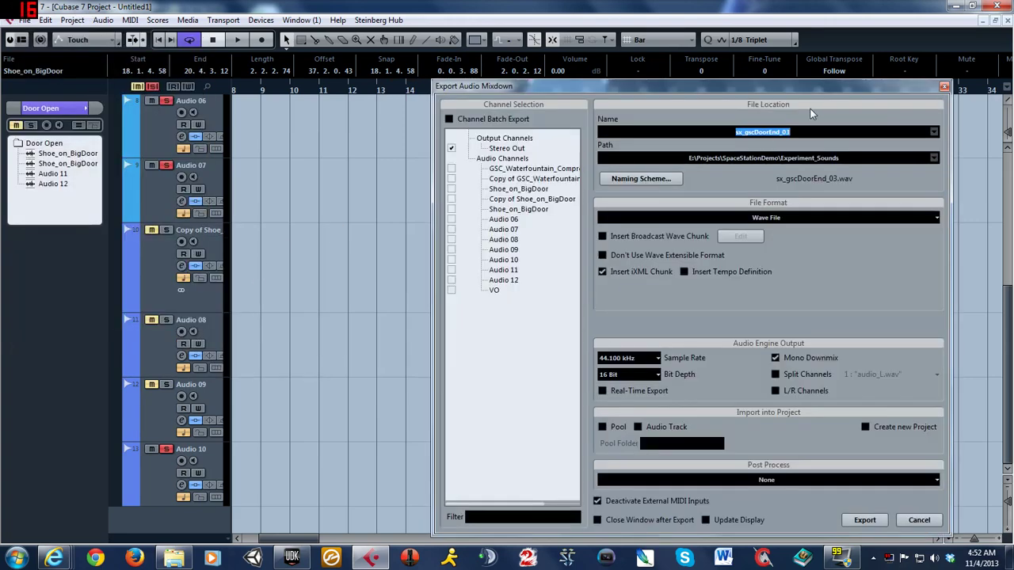
pyautogui.moveTo(798, 88); pyautogui.dragTo(684, 80)
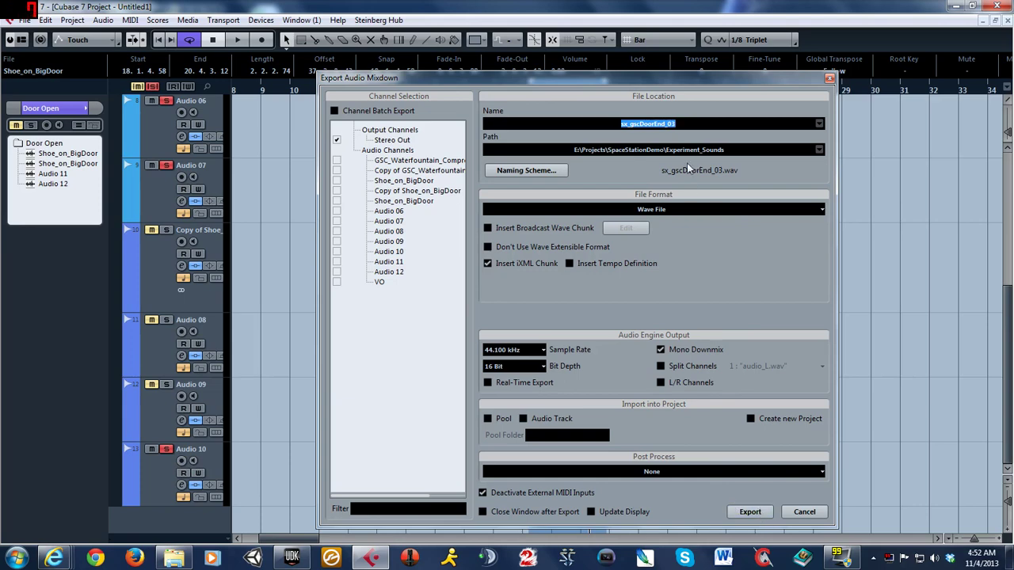
pyautogui.click(694, 123)
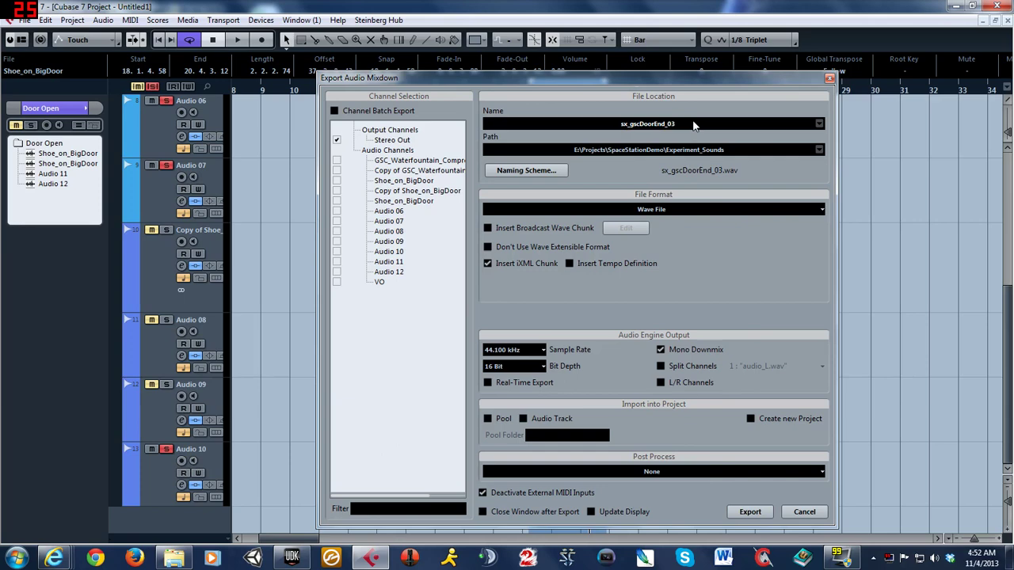
pyautogui.press('BackSpace')
pyautogui.write('4')
pyautogui.click(750, 512)
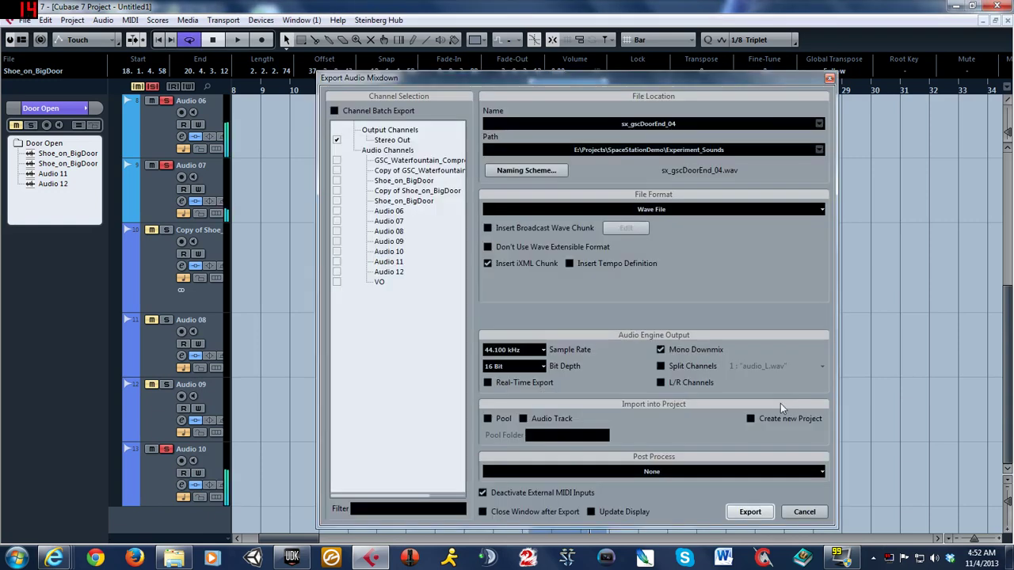
pyautogui.click(292, 558)
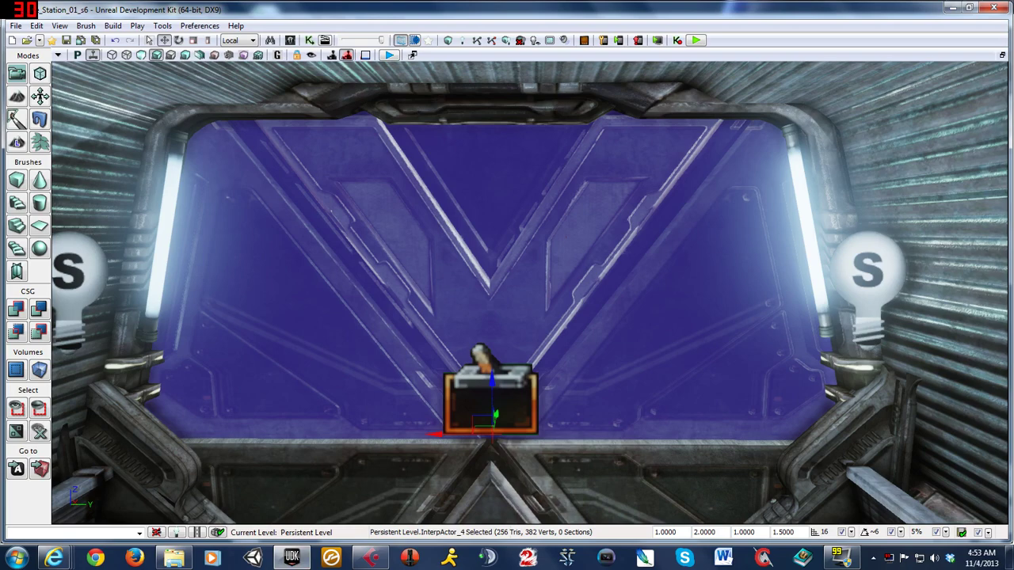
# - Save the gscSFX_Pack package from the Content Browser
pyautogui.click(290, 40)
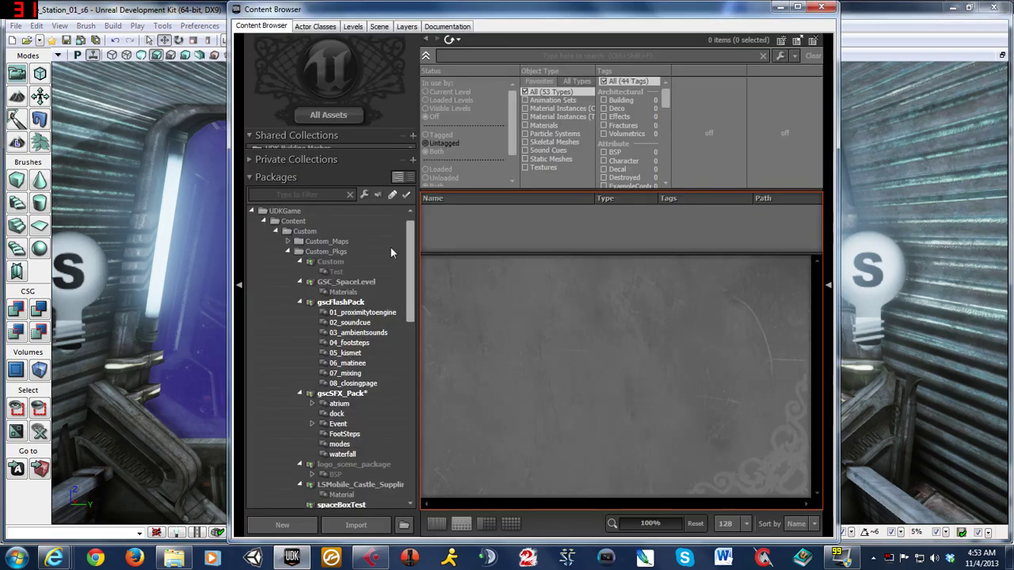
pyautogui.click(369, 393)
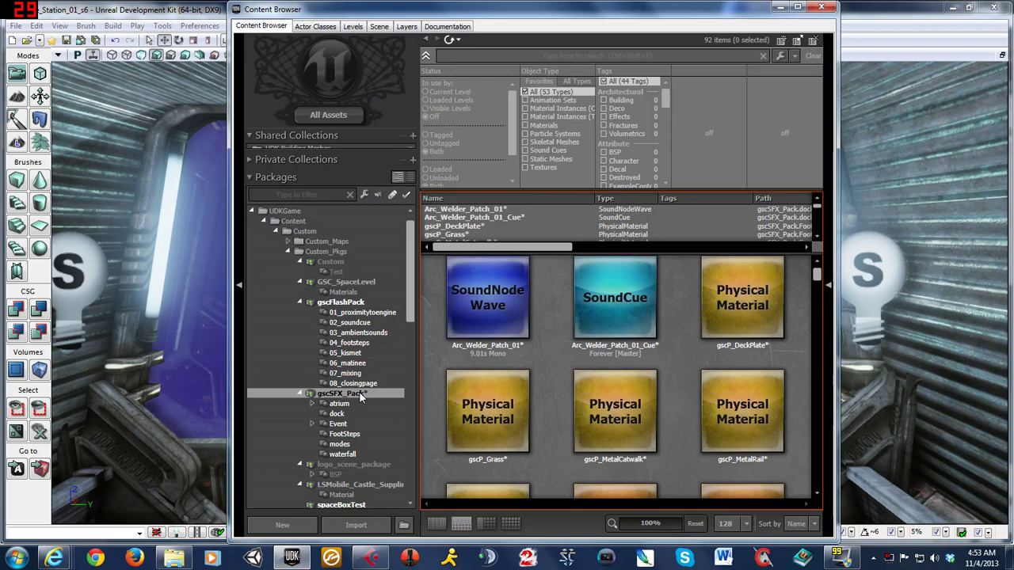
pyautogui.rightClick(360, 396)
pyautogui.click(388, 249)
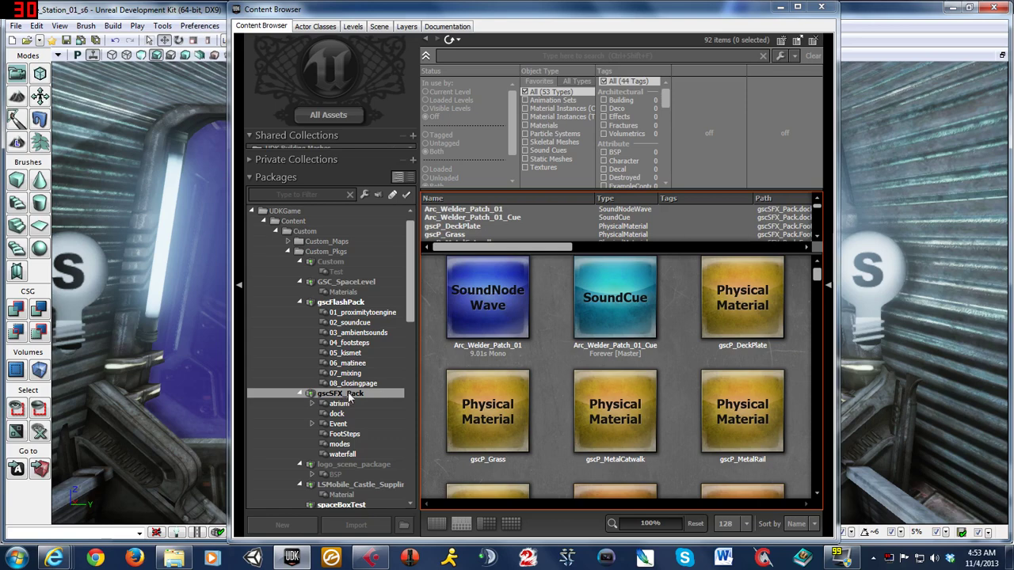
# - Choose the eight door WAVs, sx_gscDoorEnd_01 through sx_gscDoorStart_03, for import
pyautogui.click(356, 525)
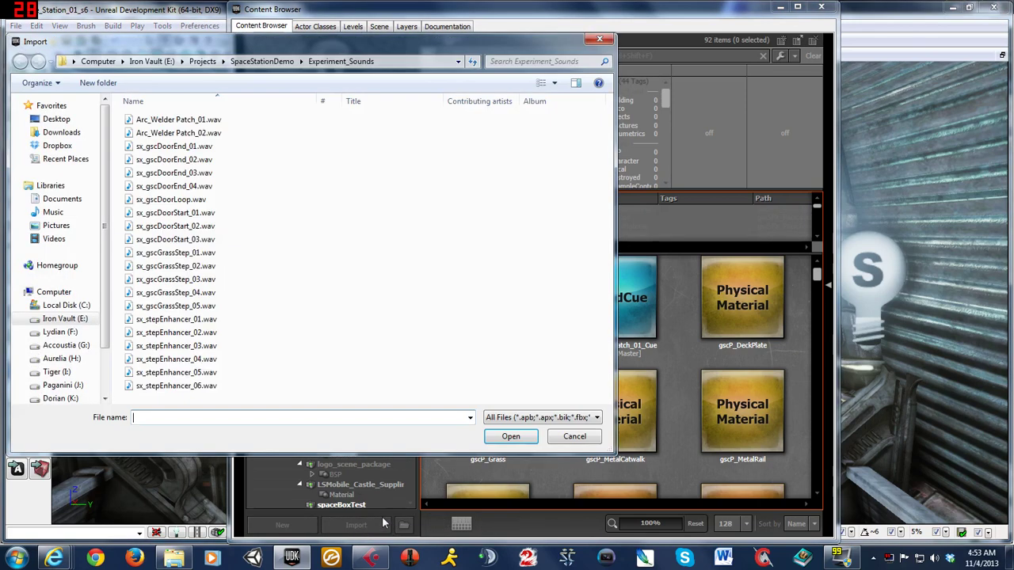
pyautogui.moveTo(473, 49); pyautogui.dragTo(679, 85)
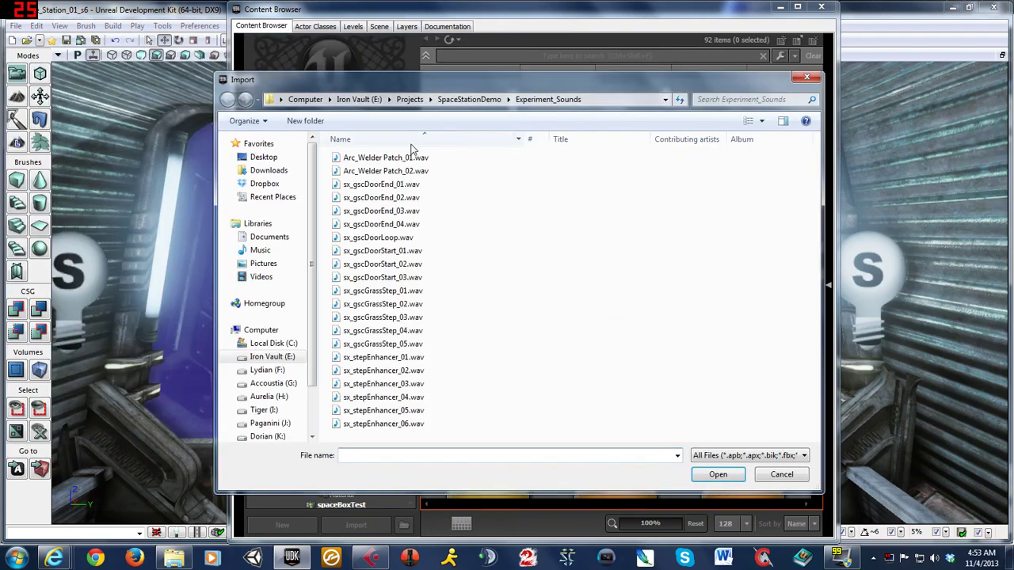
pyautogui.click(380, 185)
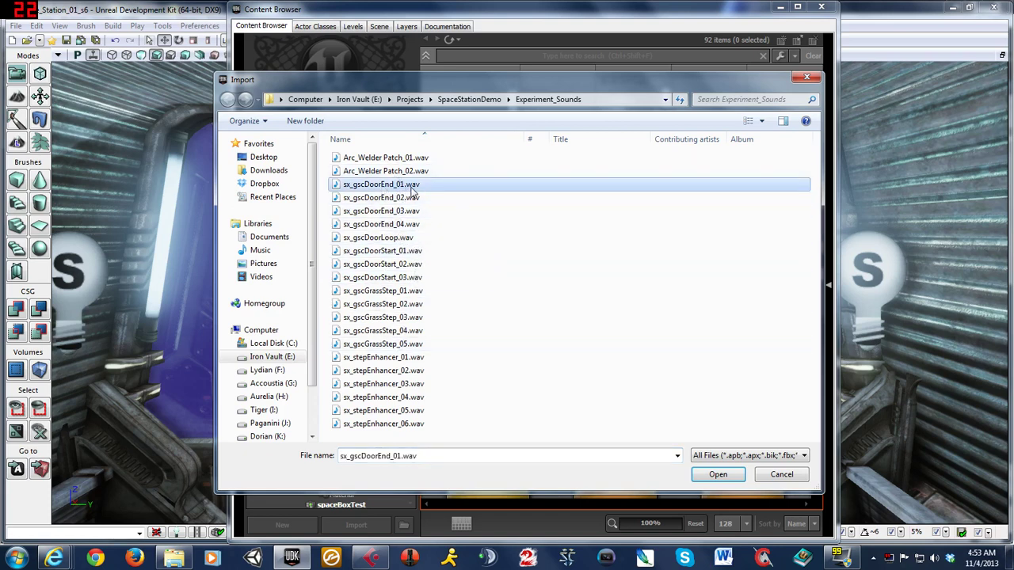
pyautogui.click(400, 238)
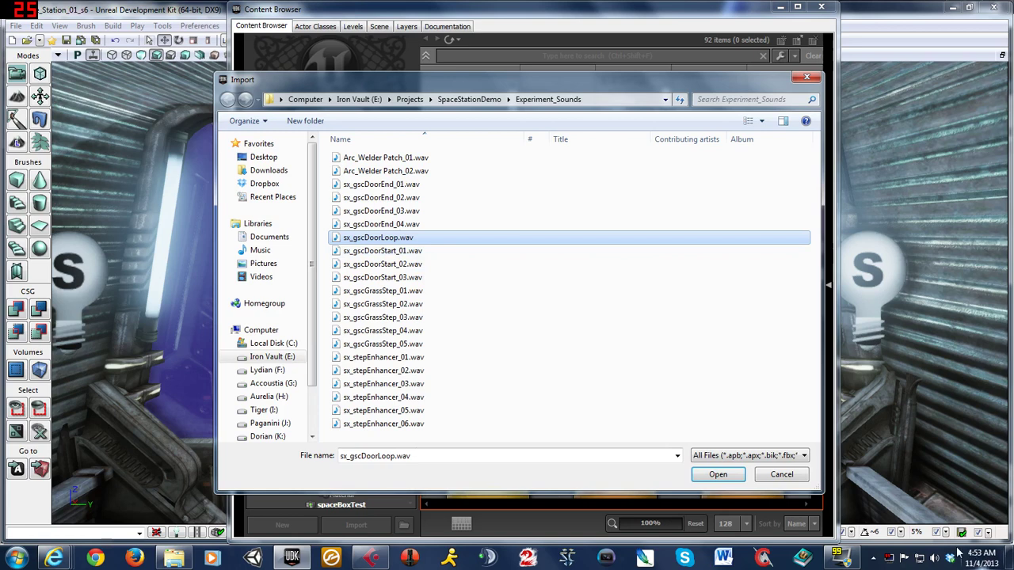
pyautogui.click(400, 252)
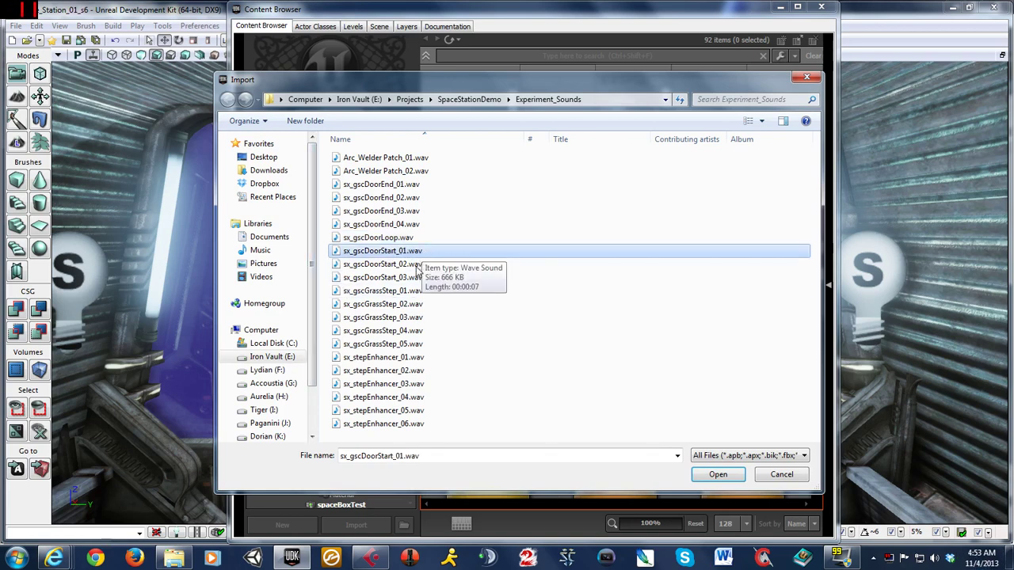
pyautogui.click(419, 281)
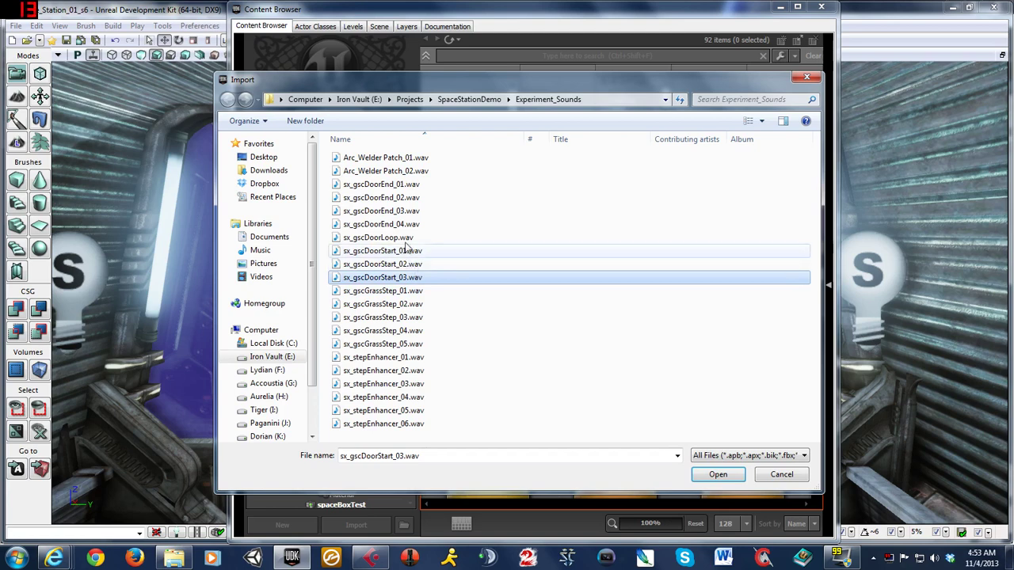
pyautogui.keyDown('shift'); pyautogui.click(405, 187); pyautogui.keyUp('shift')
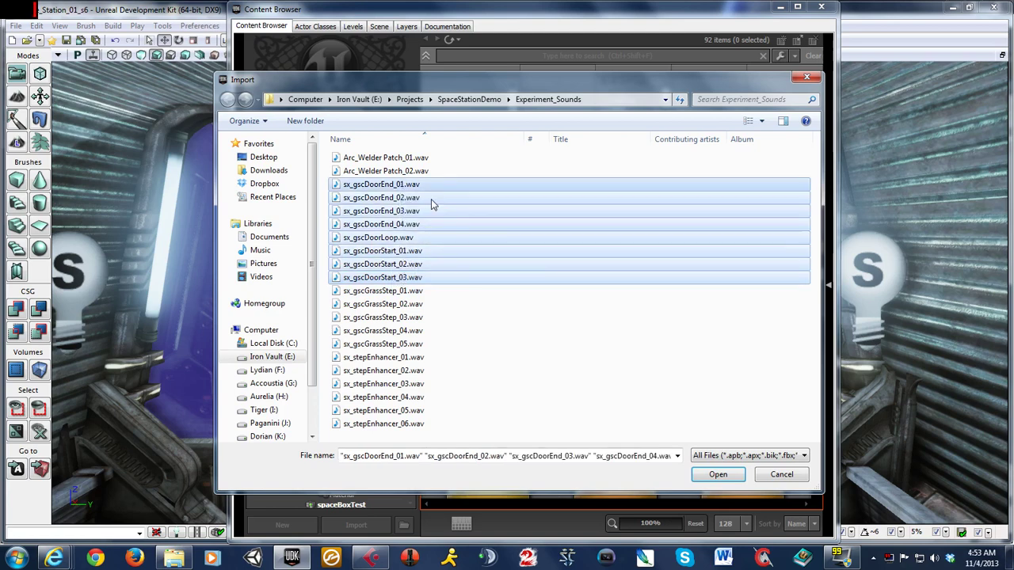
# - Import all eight door WAVs with grouping 'door', applying the settings to every file
pyautogui.click(718, 474)
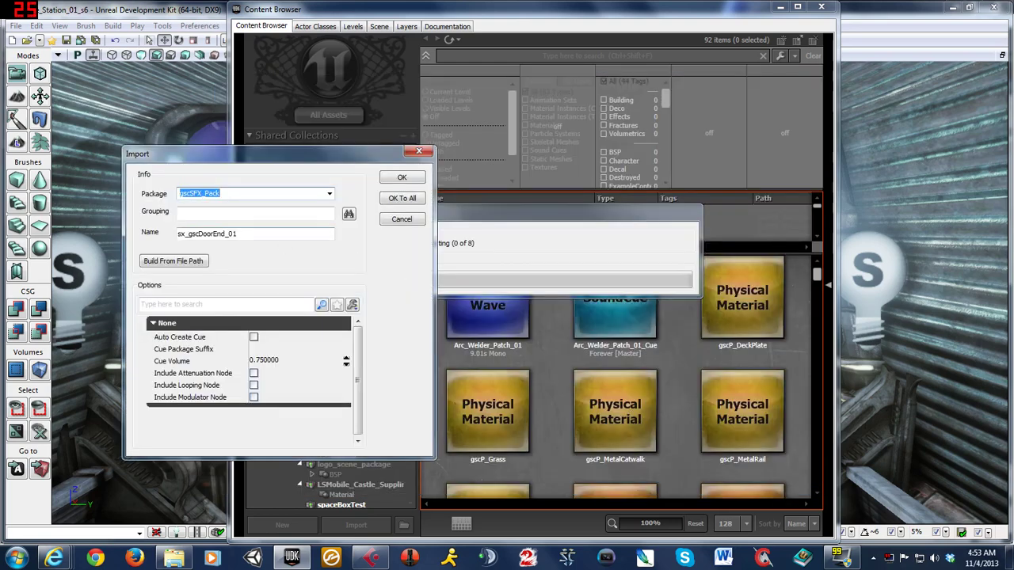
pyautogui.press('Tab')
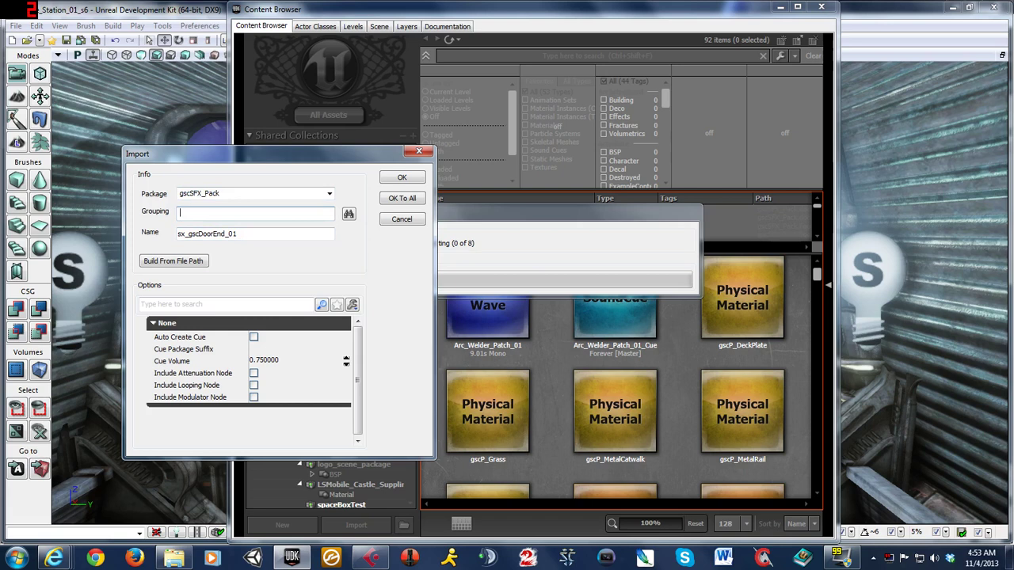
pyautogui.write('door')
pyautogui.click(413, 202)
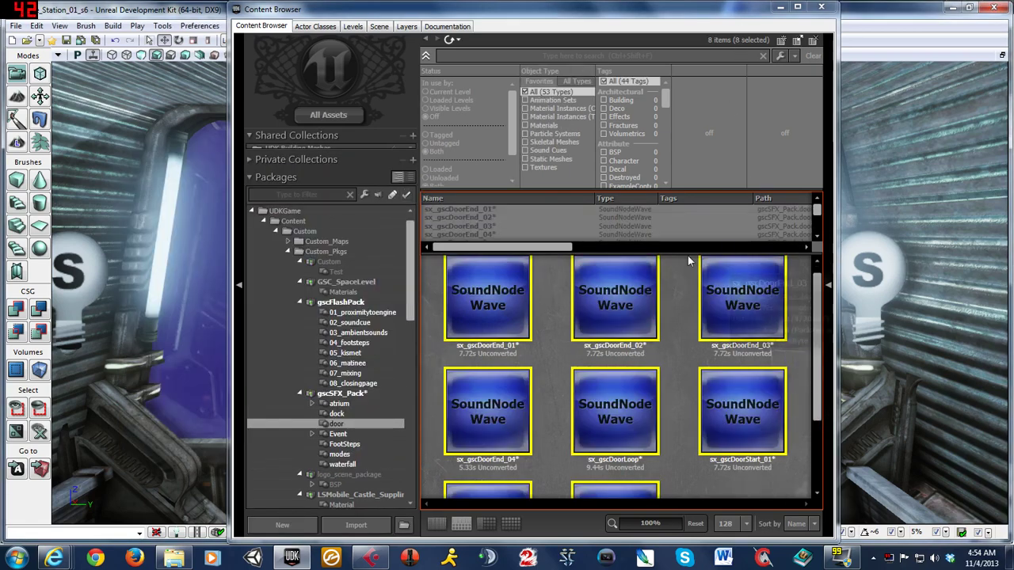
# - Enlarge the asset list and switch the Content Browser to List view
pyautogui.moveTo(686, 252); pyautogui.dragTo(687, 258)
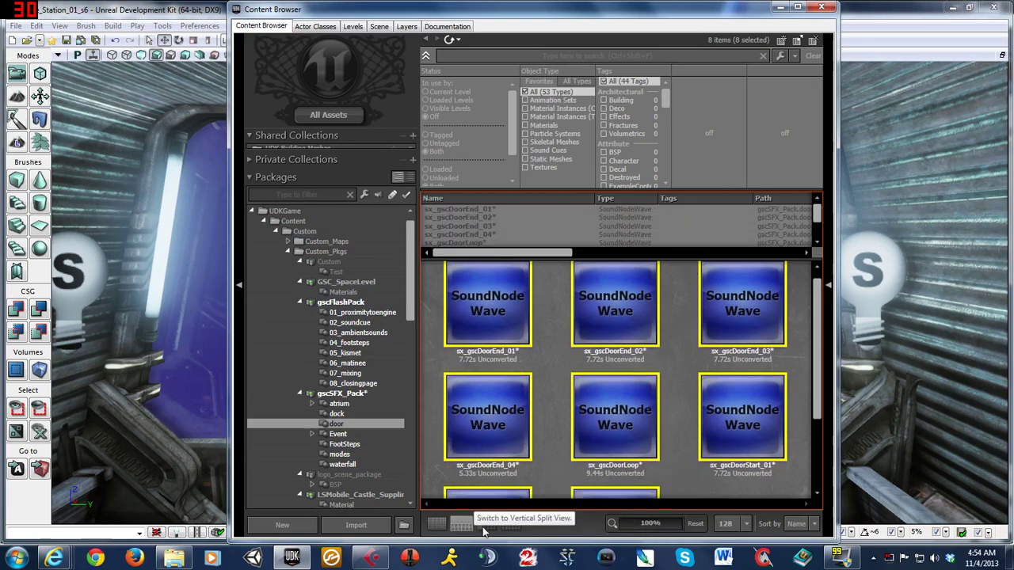
pyautogui.click(511, 526)
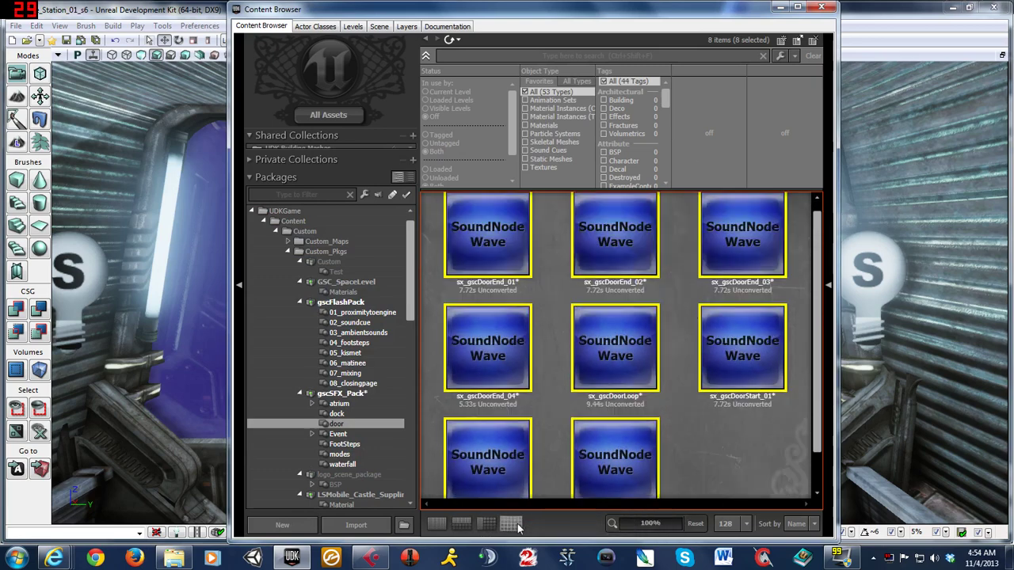
pyautogui.click(437, 524)
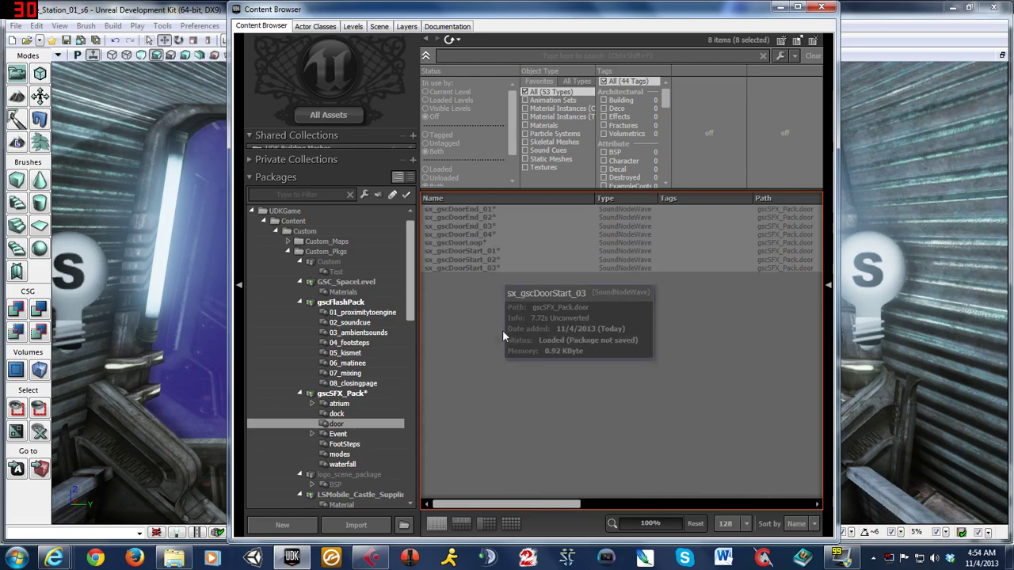
# - Save gscSFX_Pack and filter the browser to the door group's eight sound waves
pyautogui.click(349, 394)
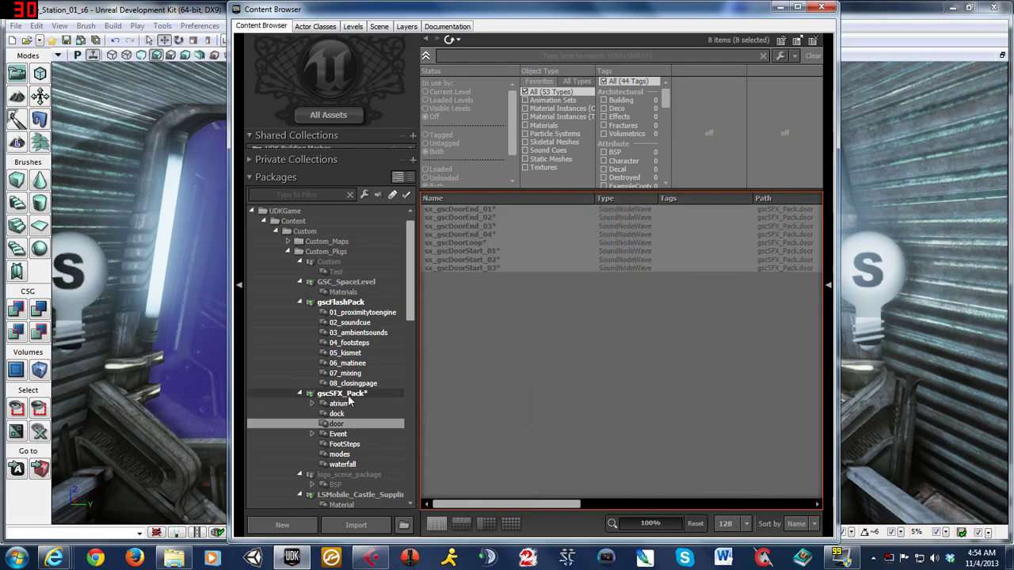
pyautogui.rightClick(349, 393)
pyautogui.click(392, 265)
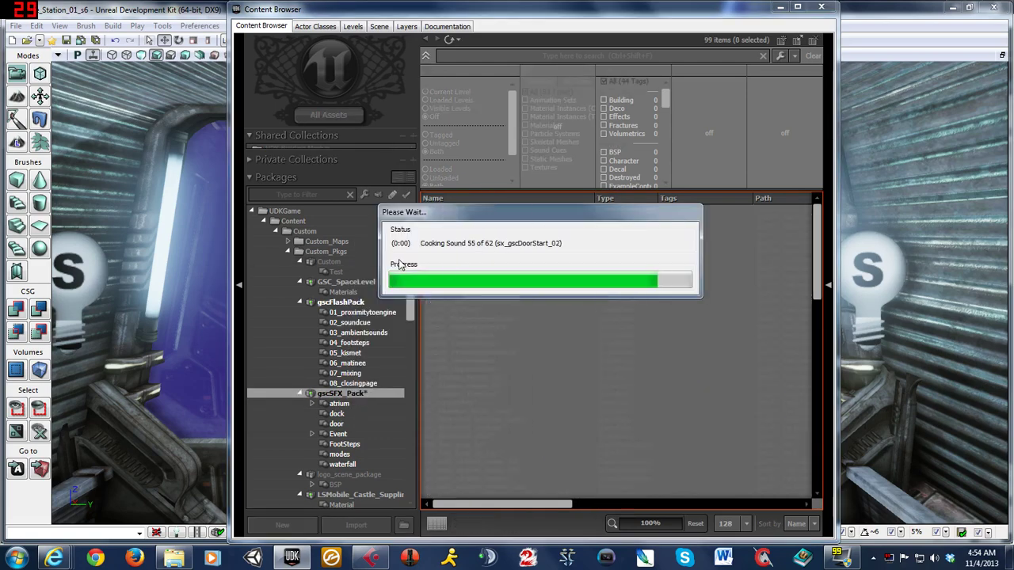
pyautogui.click(348, 424)
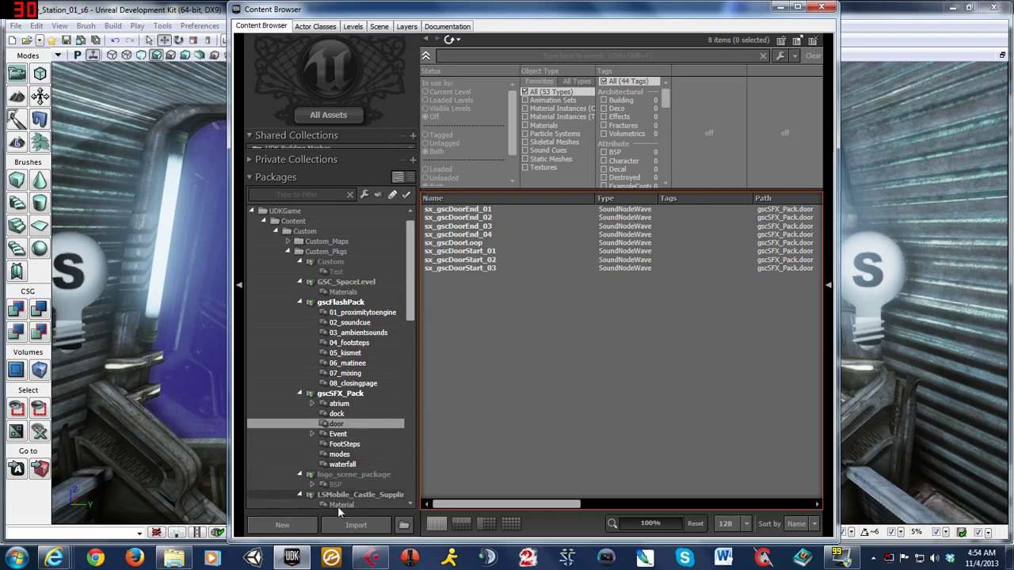
# - Create a new SoundCue named gscSC_DoorStart in gscSFX_Pack's door group
pyautogui.click(282, 524)
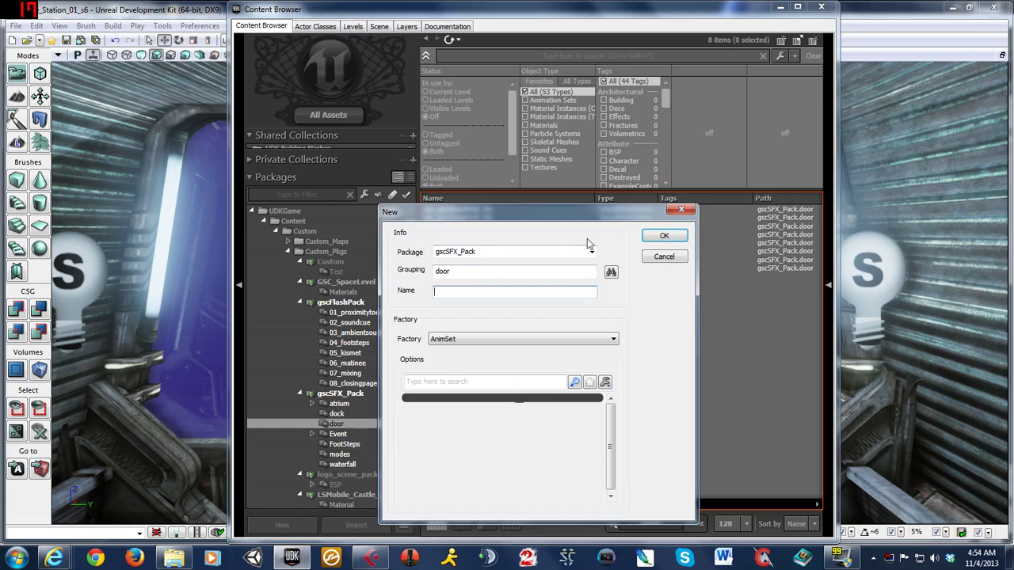
pyautogui.moveTo(607, 216)
pyautogui.mouseDown()
pyautogui.moveTo(846, 246)
pyautogui.moveTo(897, 228)
pyautogui.mouseUp()
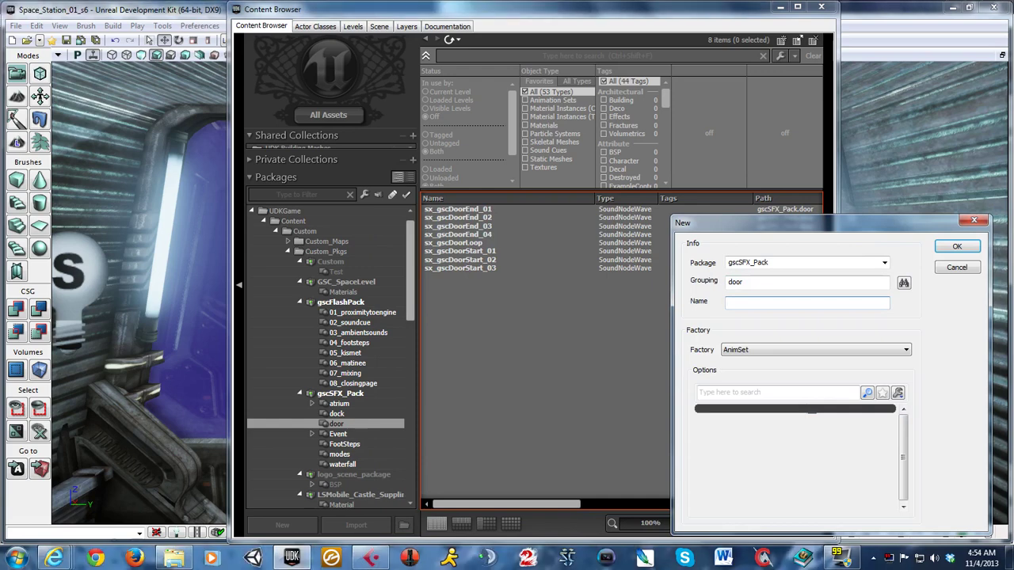
pyautogui.write('gscSC_')
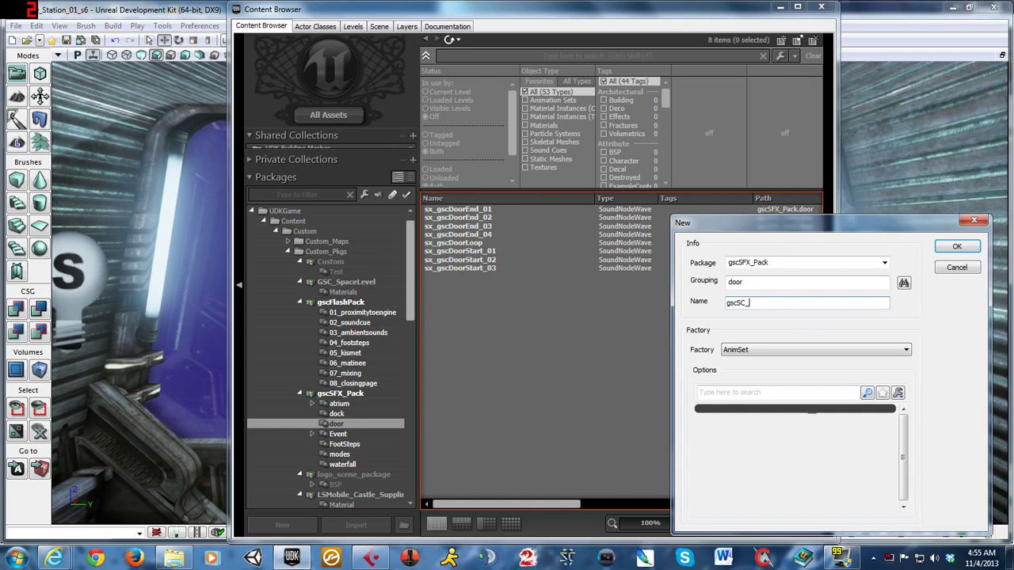
pyautogui.write('Start')
pyautogui.click(803, 352)
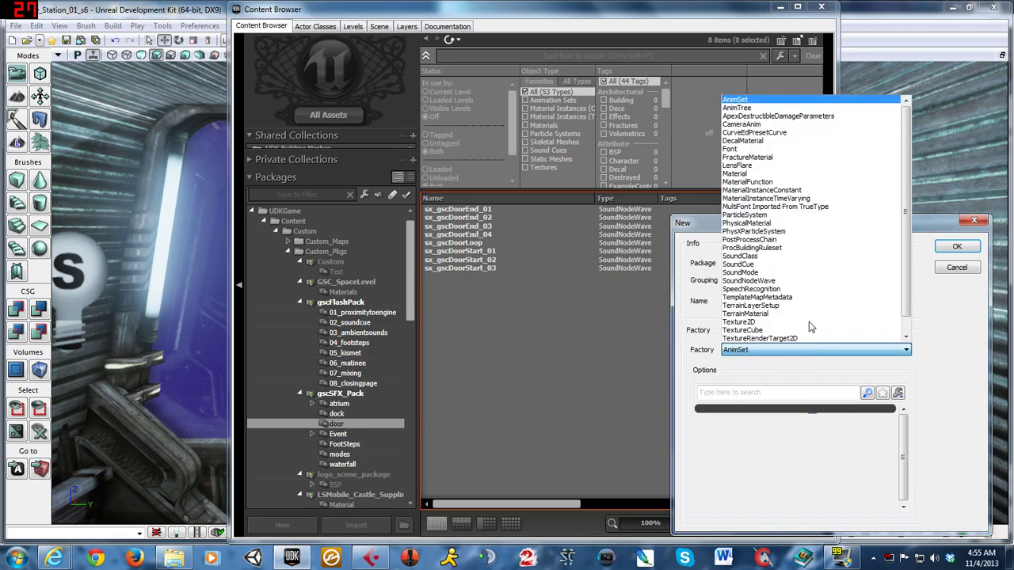
pyautogui.click(756, 264)
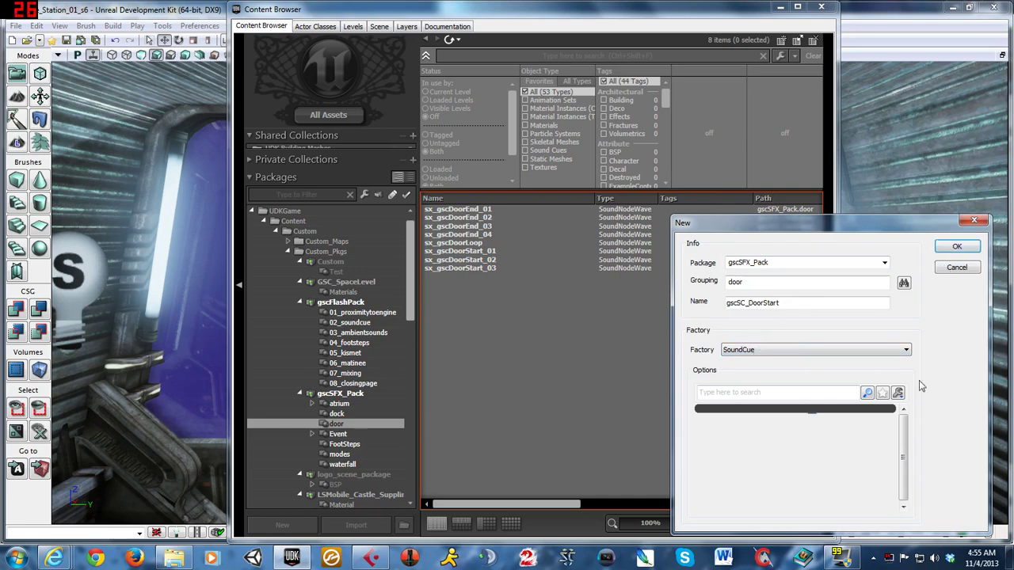
pyautogui.click(957, 247)
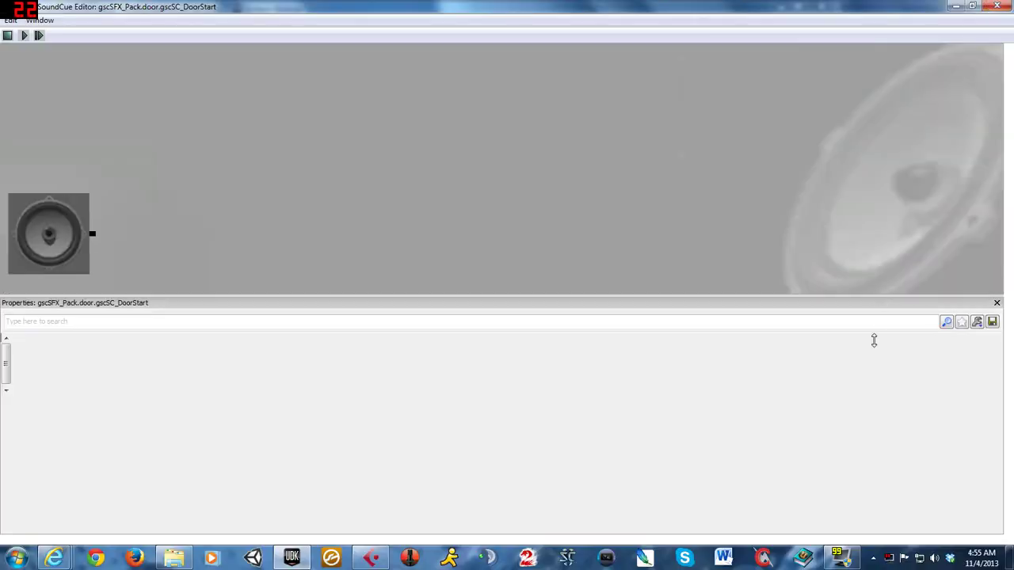
# - Window the SoundCue Editor and arrange it beside the Content Browser
pyautogui.moveTo(874, 340); pyautogui.dragTo(877, 389)
pyautogui.click(975, 6)
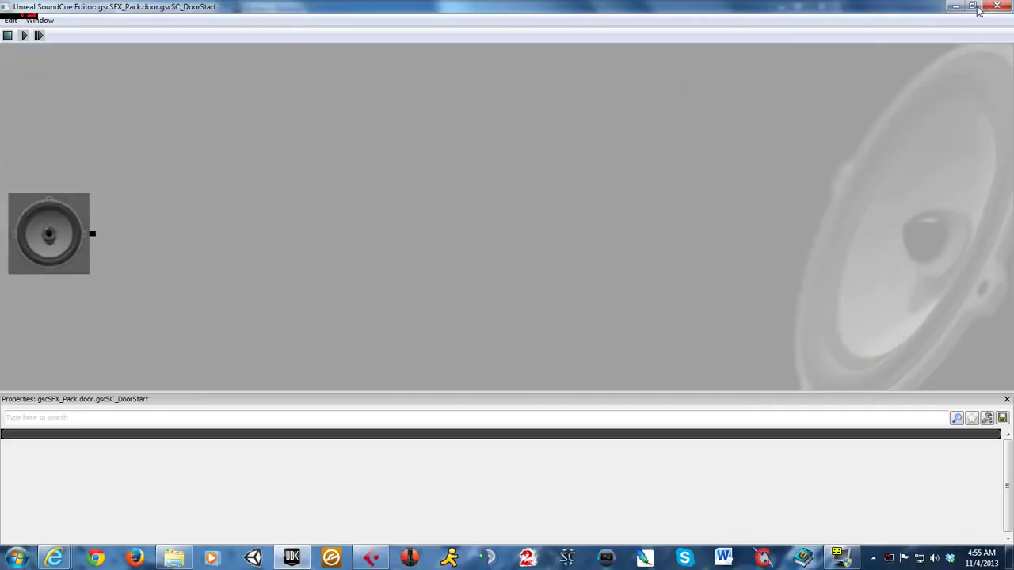
pyautogui.moveTo(562, 56); pyautogui.dragTo(519, 43)
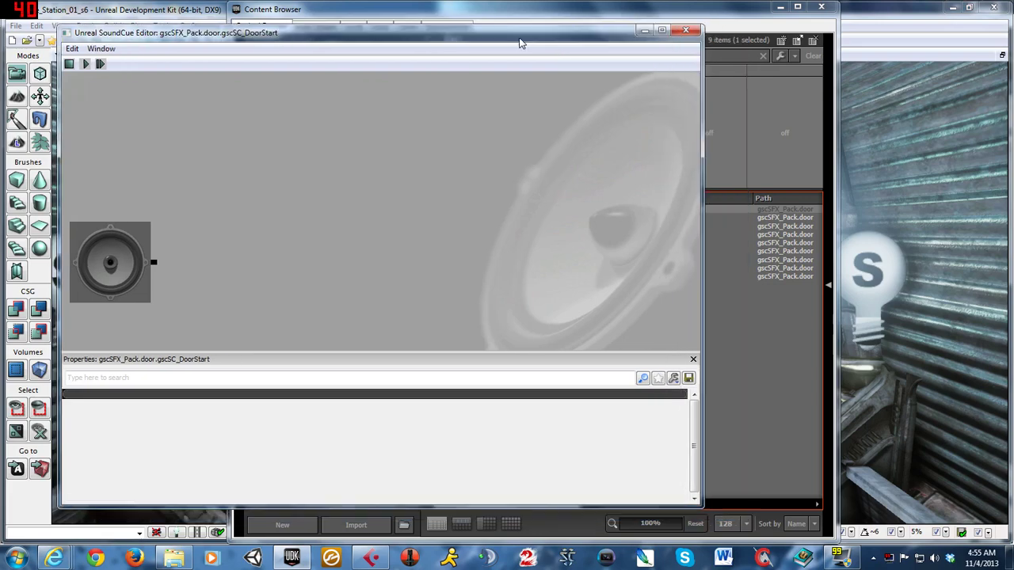
pyautogui.moveTo(697, 22); pyautogui.dragTo(844, 25)
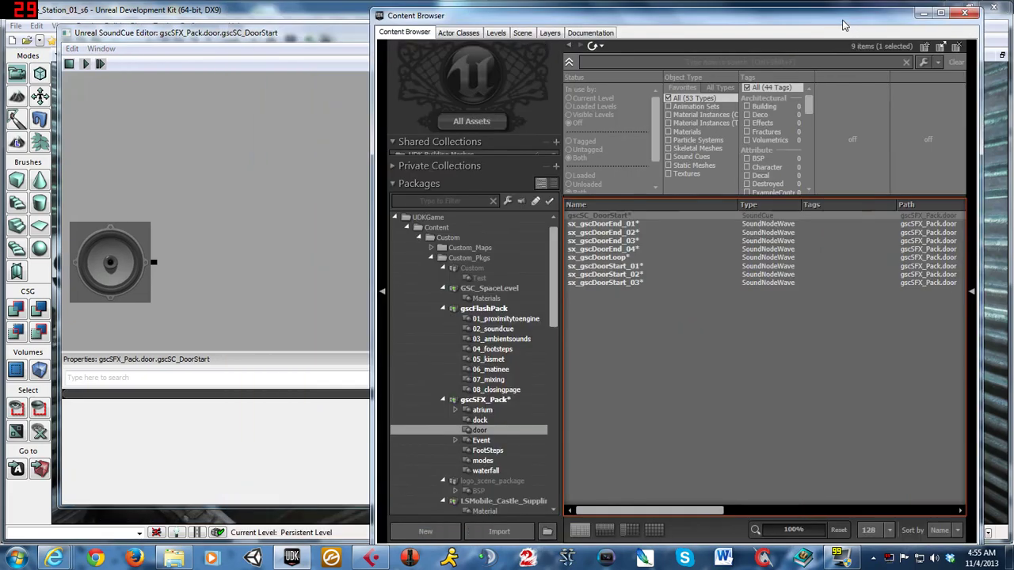
# - Save gscSFX_Pack and select the three sx_gscDoorStart waves in the door group
pyautogui.click(606, 266)
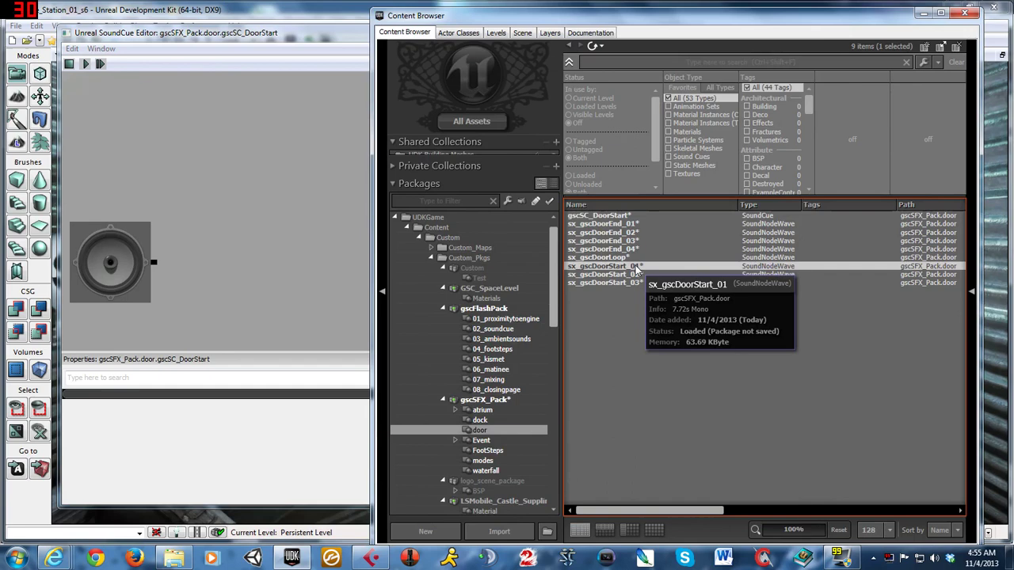
pyautogui.click(499, 401)
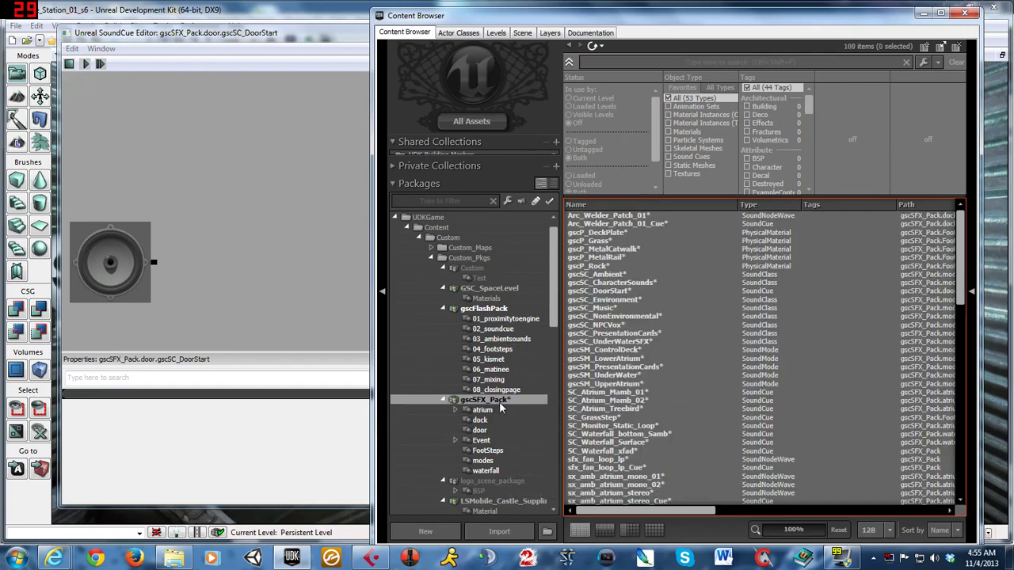
pyautogui.rightClick(499, 402)
pyautogui.click(549, 258)
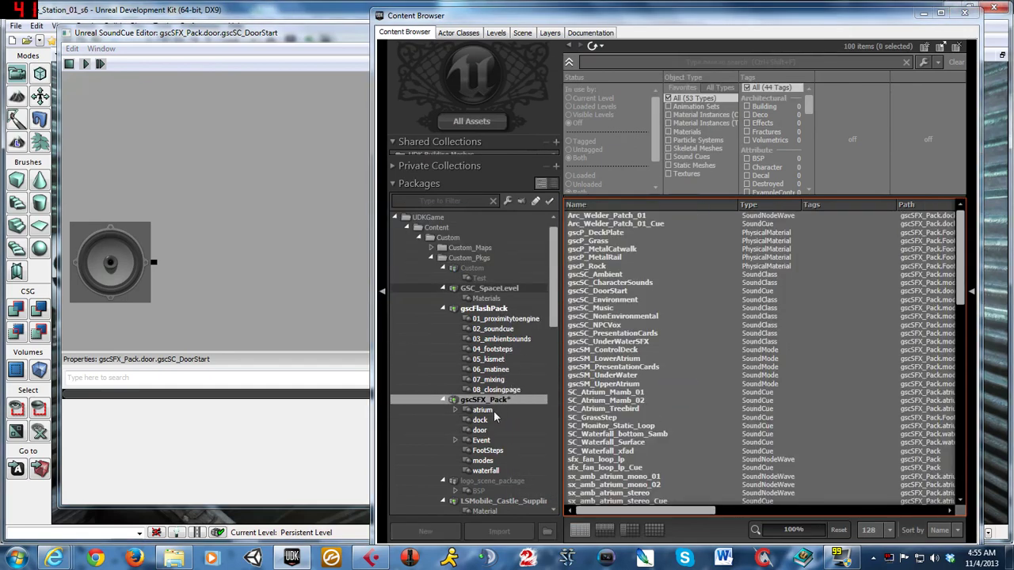
pyautogui.click(484, 431)
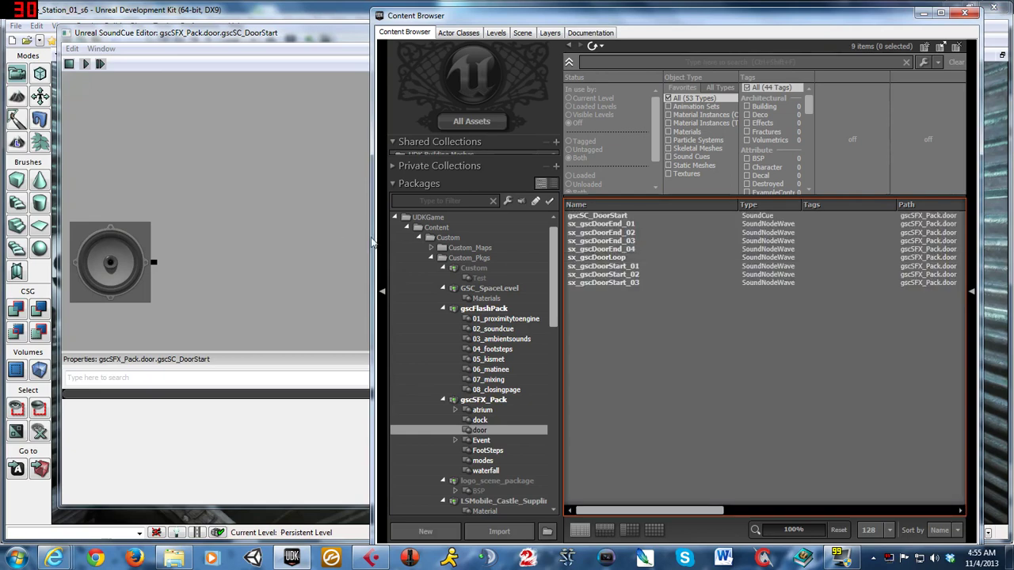
pyautogui.click(630, 267)
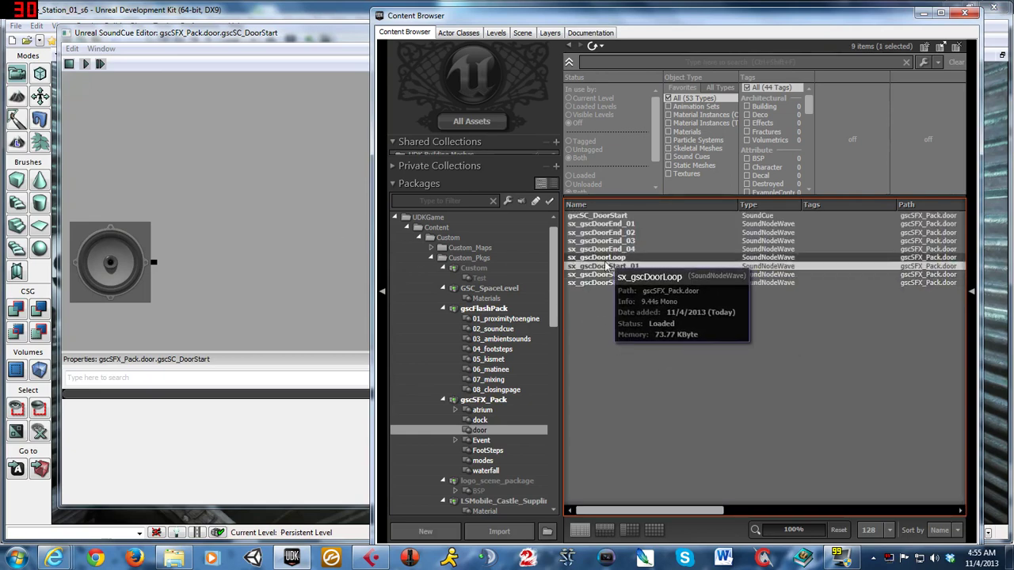
pyautogui.keyDown('shift'); pyautogui.click(631, 282); pyautogui.keyUp('shift')
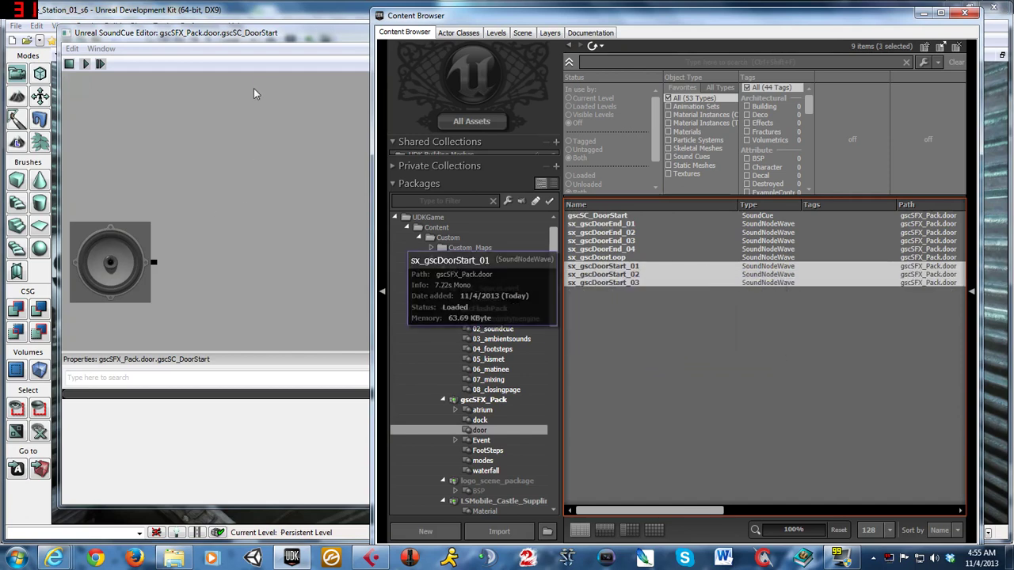
# - Add a Random node fed by sx_gscDoorStart_01–03 to the gscSC_DoorStart graph
pyautogui.click(301, 29)
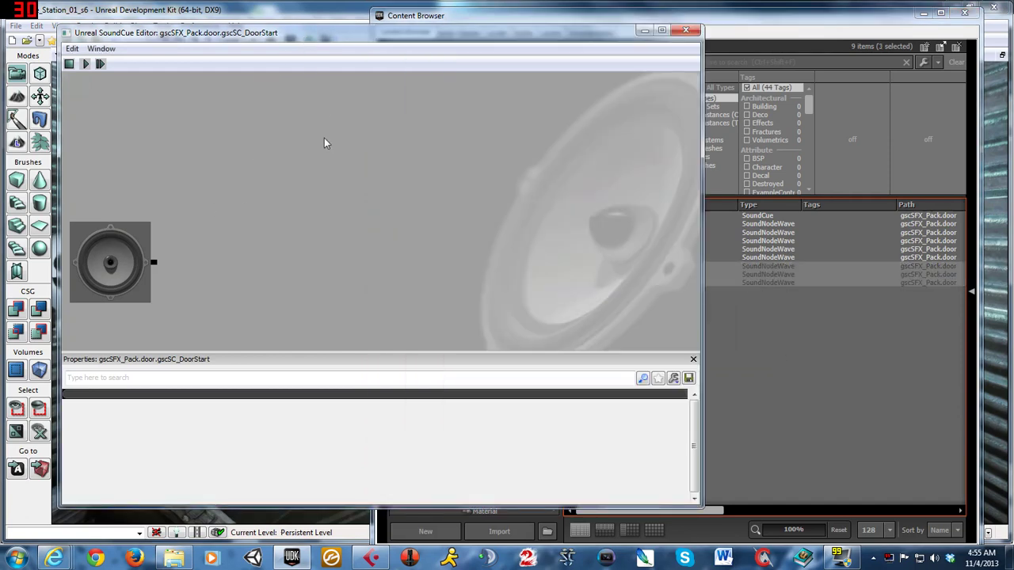
pyautogui.rightClick(423, 188)
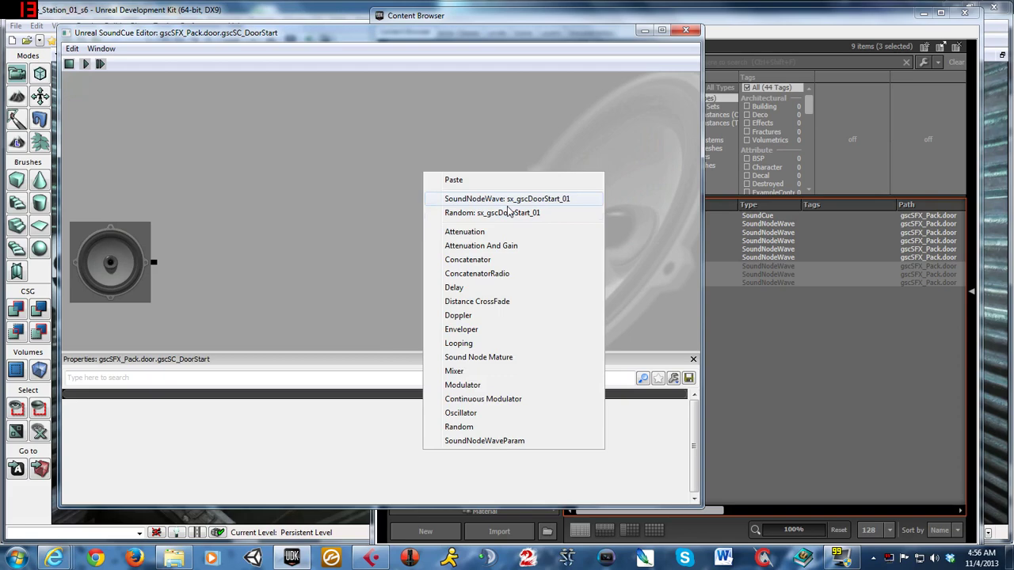
pyautogui.click(534, 213)
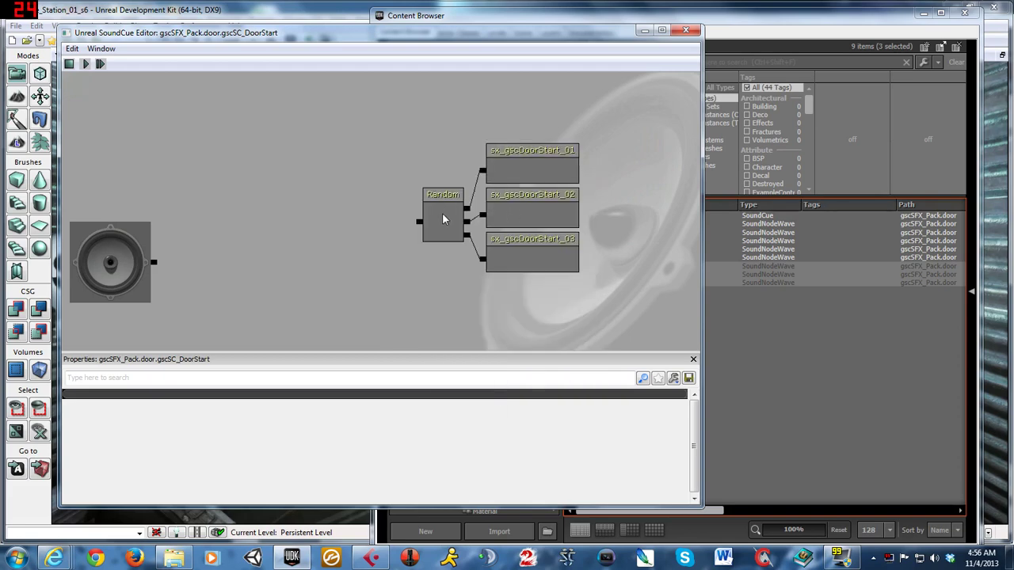
# - Spread the Random node and the DoorStart_01, _02 and _03 wave nodes farther apart
pyautogui.moveTo(443, 209); pyautogui.dragTo(388, 134)
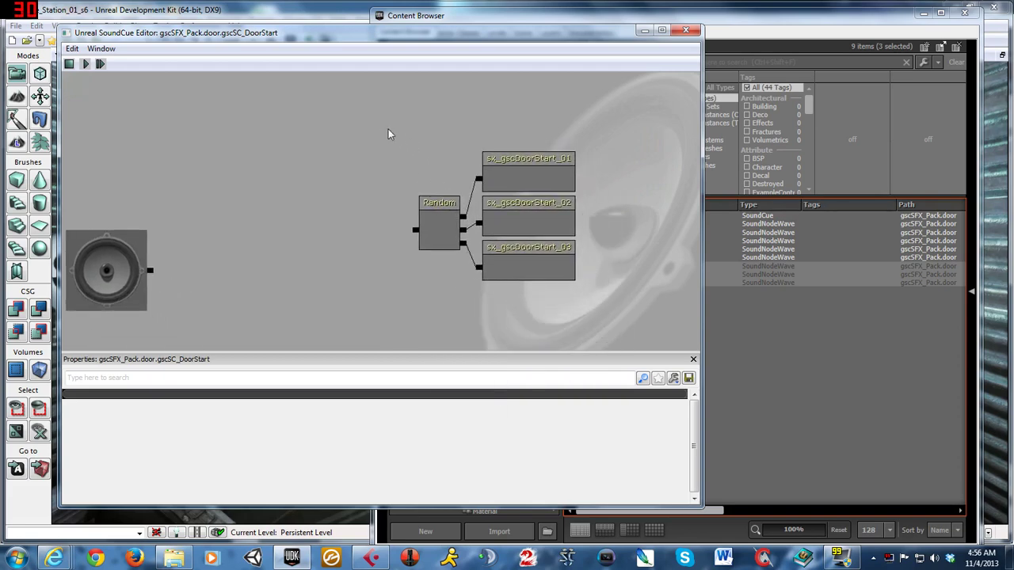
pyautogui.click(429, 225)
pyautogui.moveTo(431, 225); pyautogui.dragTo(431, 254)
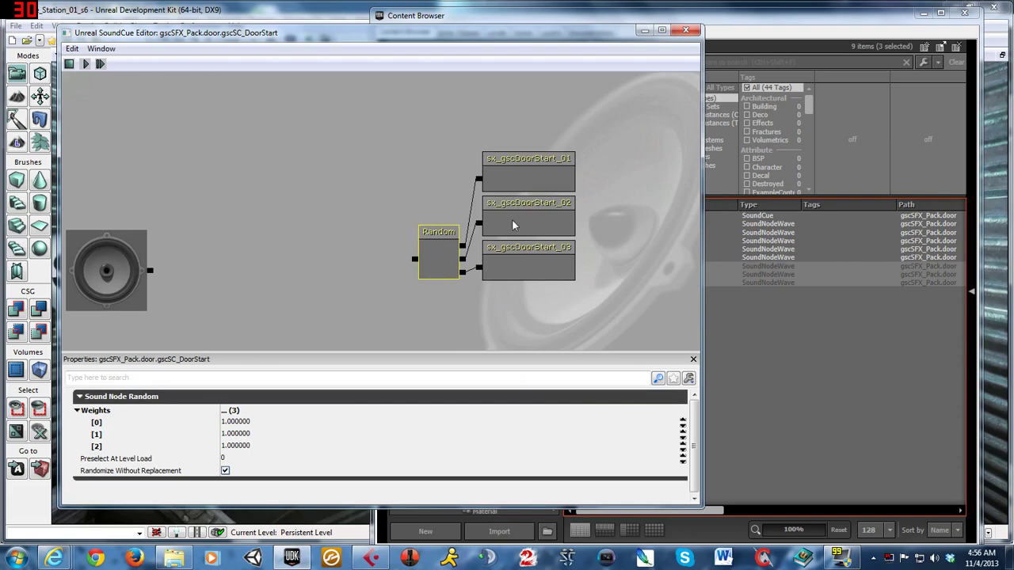
pyautogui.click(519, 275)
pyautogui.moveTo(519, 275); pyautogui.dragTo(521, 321)
pyautogui.click(518, 228)
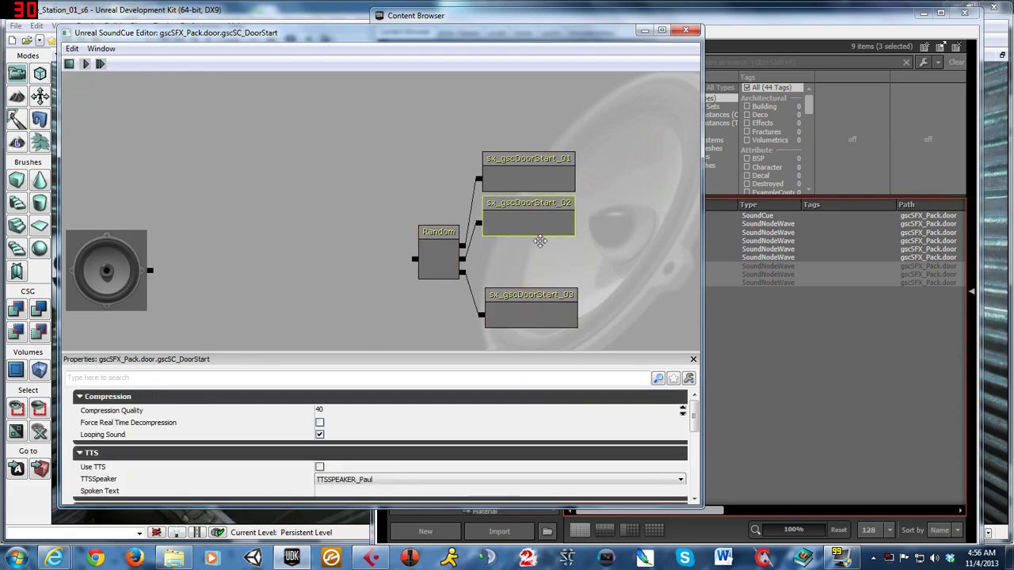
pyautogui.moveTo(539, 227); pyautogui.dragTo(541, 261)
pyautogui.moveTo(533, 184); pyautogui.dragTo(535, 211)
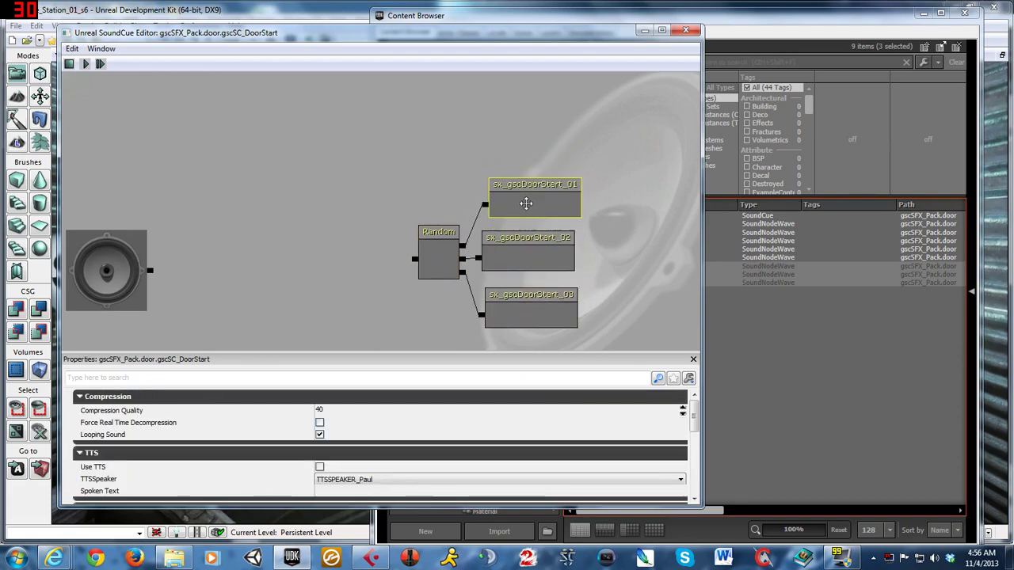
pyautogui.moveTo(398, 178)
pyautogui.mouseDown()
pyautogui.moveTo(440, 134)
pyautogui.moveTo(428, 131)
pyautogui.mouseUp()
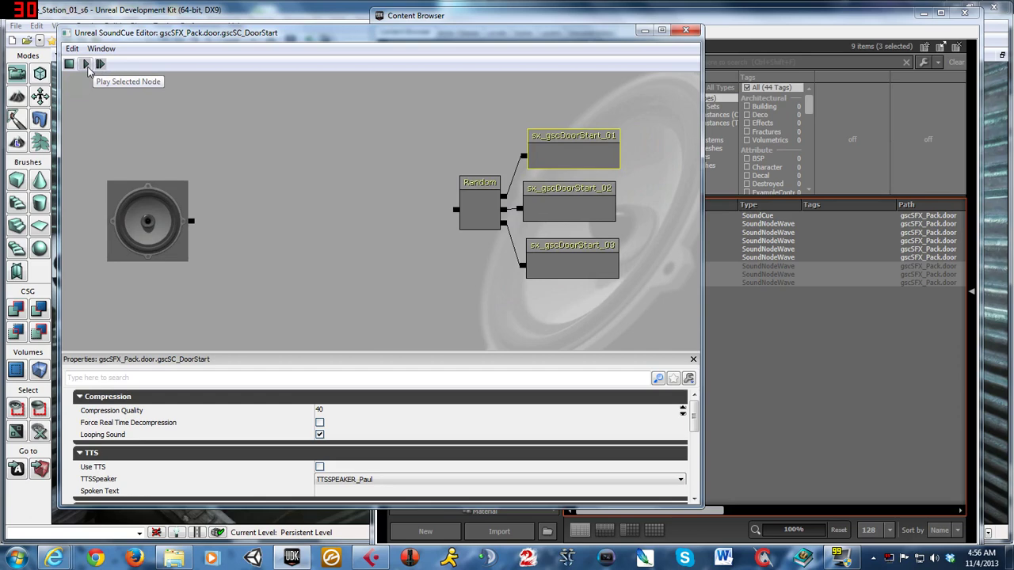
# - Audition the DoorStart_02 and _03 waves and check the Random node's three equal 1.0 weights
pyautogui.click(564, 210)
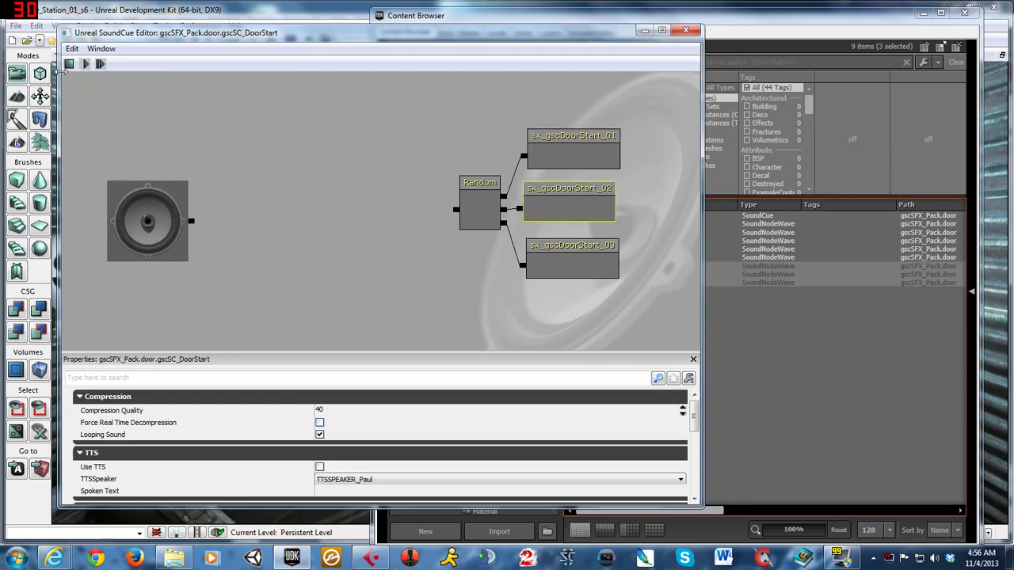
pyautogui.click(599, 264)
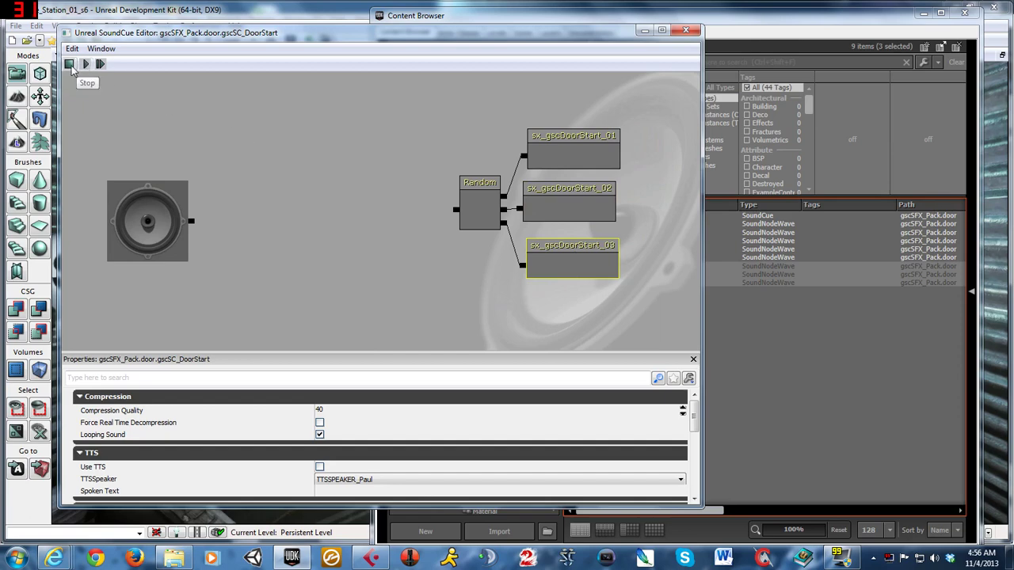
pyautogui.click(70, 65)
pyautogui.click(569, 202)
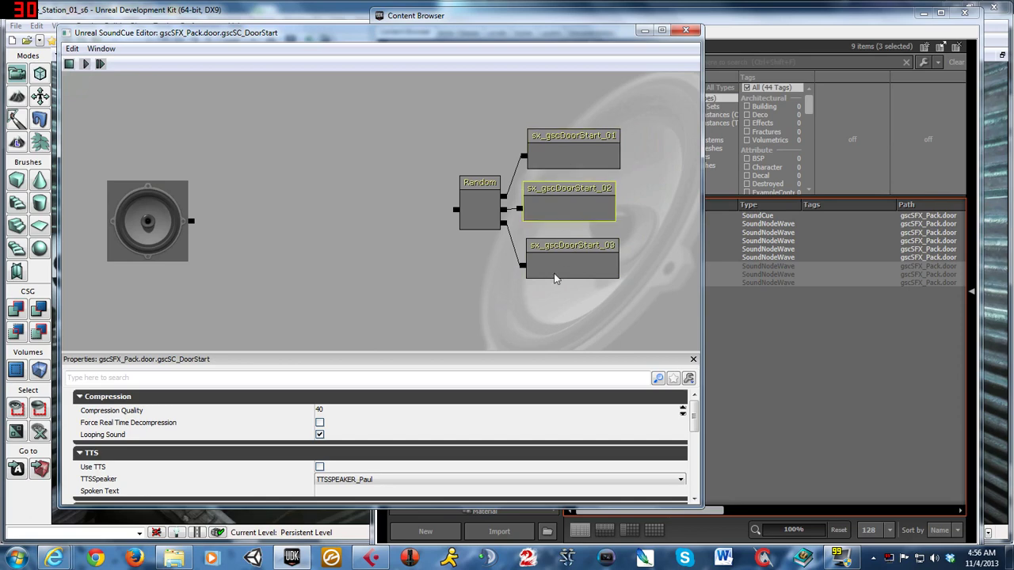
pyautogui.click(491, 213)
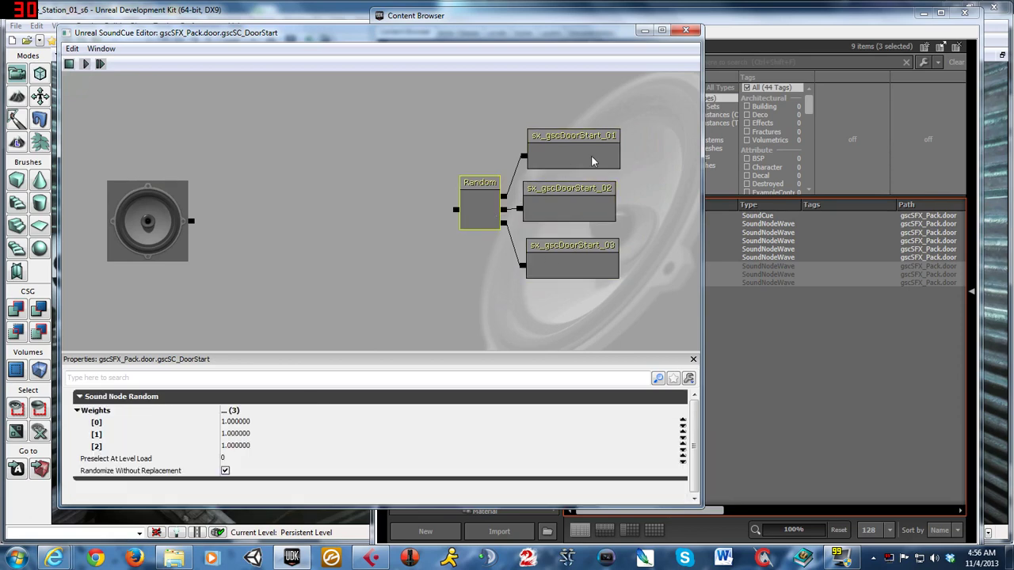
pyautogui.click(583, 212)
pyautogui.click(585, 254)
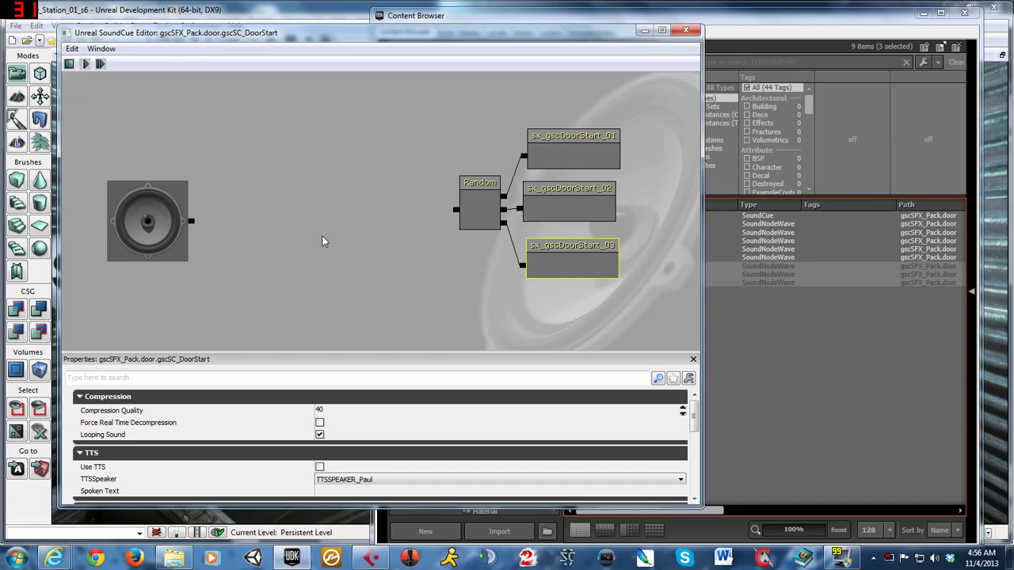
pyautogui.click(481, 212)
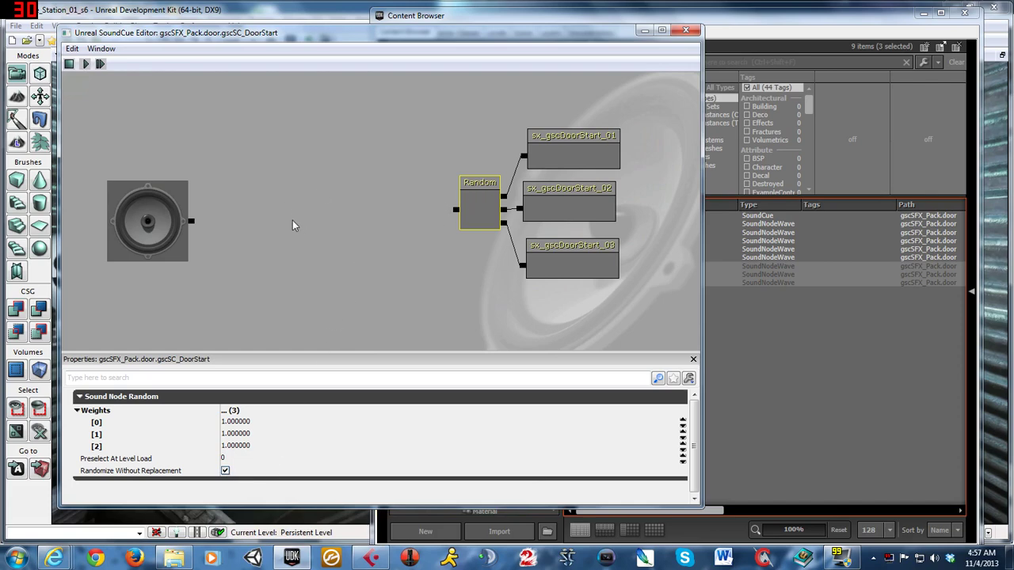
# - Add a Modulator node to the DoorStart cue and connect it to the Random node
pyautogui.moveTo(346, 208)
pyautogui.mouseDown()
pyautogui.moveTo(380, 207)
pyautogui.moveTo(355, 206)
pyautogui.mouseUp()
pyautogui.rightClick(355, 206)
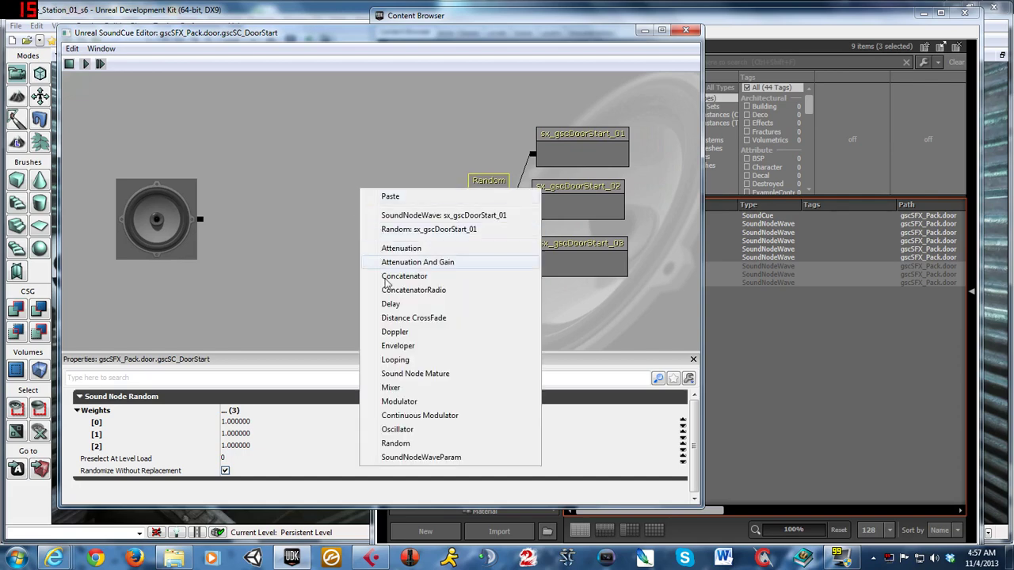
pyautogui.click(399, 402)
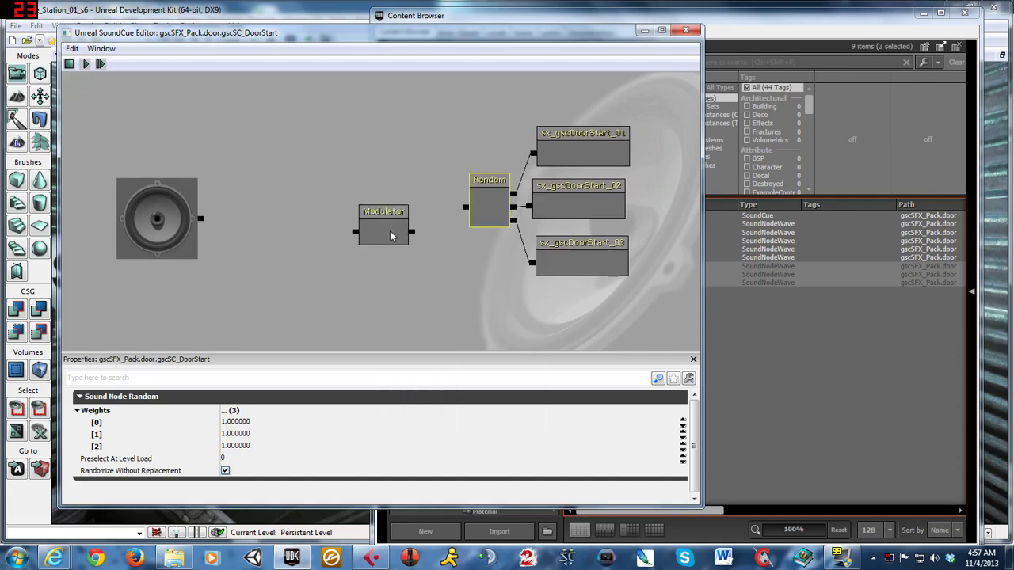
pyautogui.click(387, 231)
pyautogui.moveTo(389, 228)
pyautogui.mouseDown()
pyautogui.moveTo(388, 214)
pyautogui.moveTo(465, 208)
pyautogui.mouseUp()
pyautogui.click(367, 217)
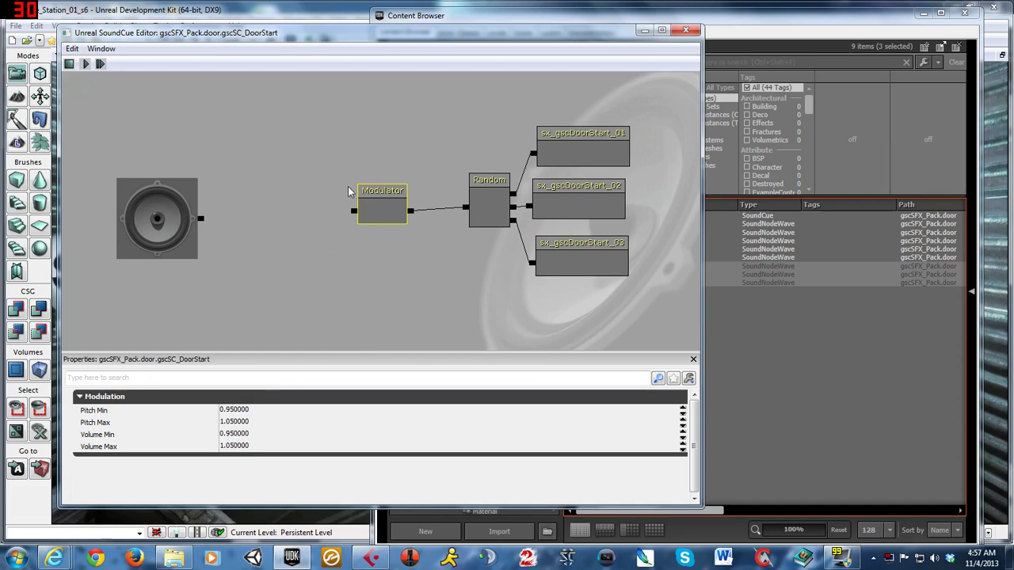
pyautogui.click(262, 216)
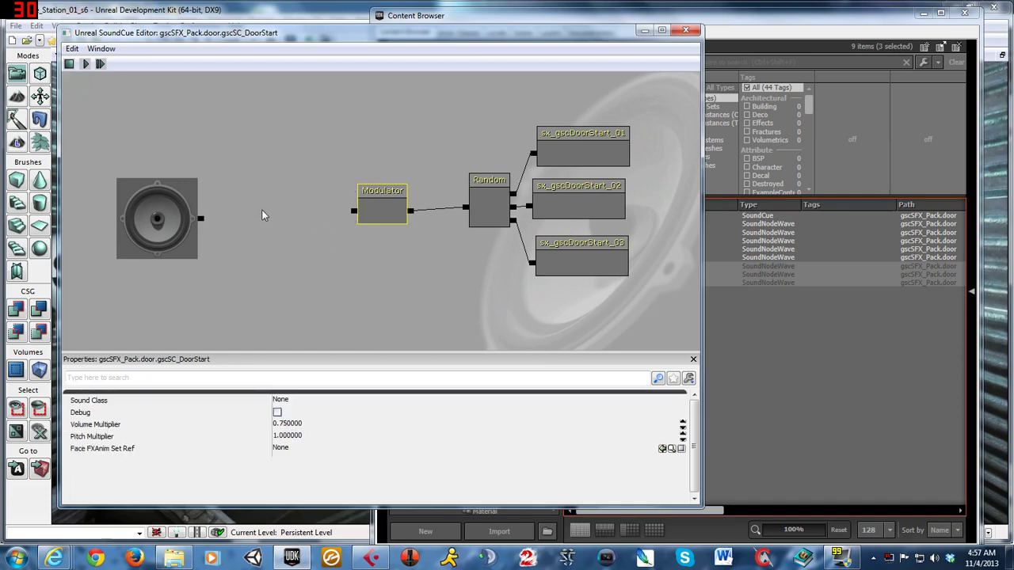
# - Add an Attenuation node and link it between the speaker output and the Modulator
pyautogui.rightClick(264, 215)
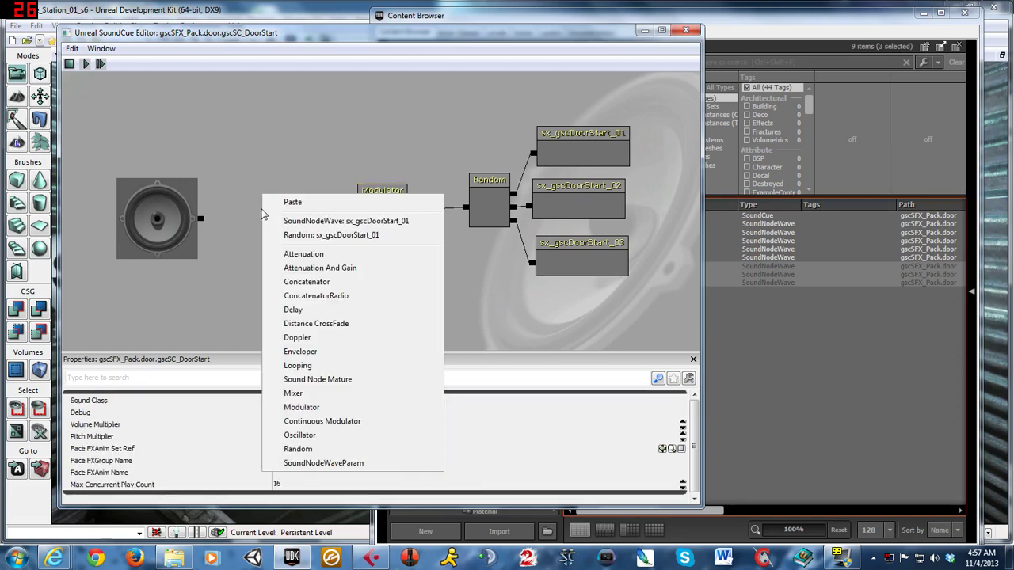
pyautogui.click(303, 253)
pyautogui.click(278, 231)
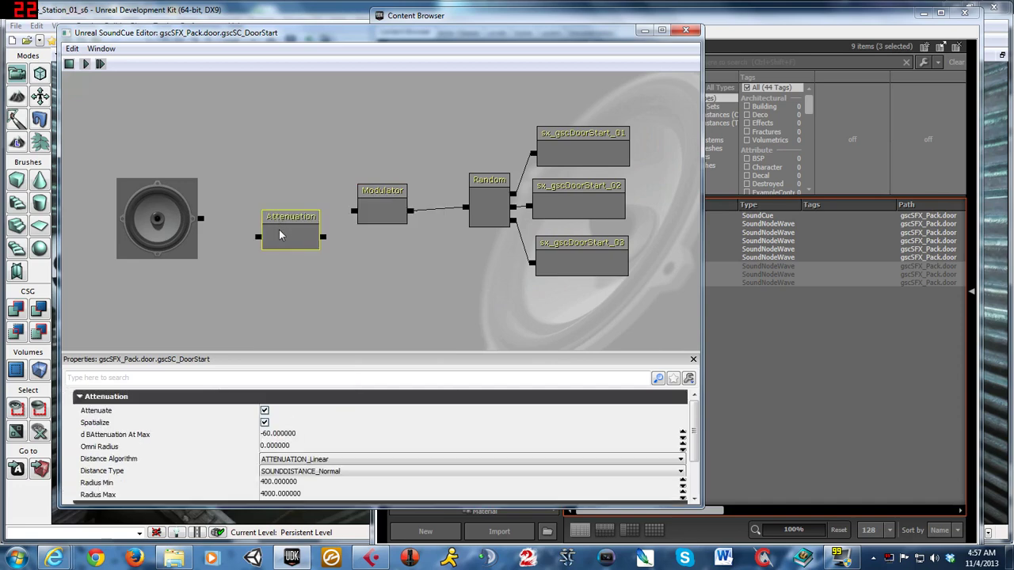
pyautogui.moveTo(282, 230)
pyautogui.mouseDown()
pyautogui.moveTo(283, 216)
pyautogui.moveTo(367, 215)
pyautogui.moveTo(353, 214)
pyautogui.mouseUp()
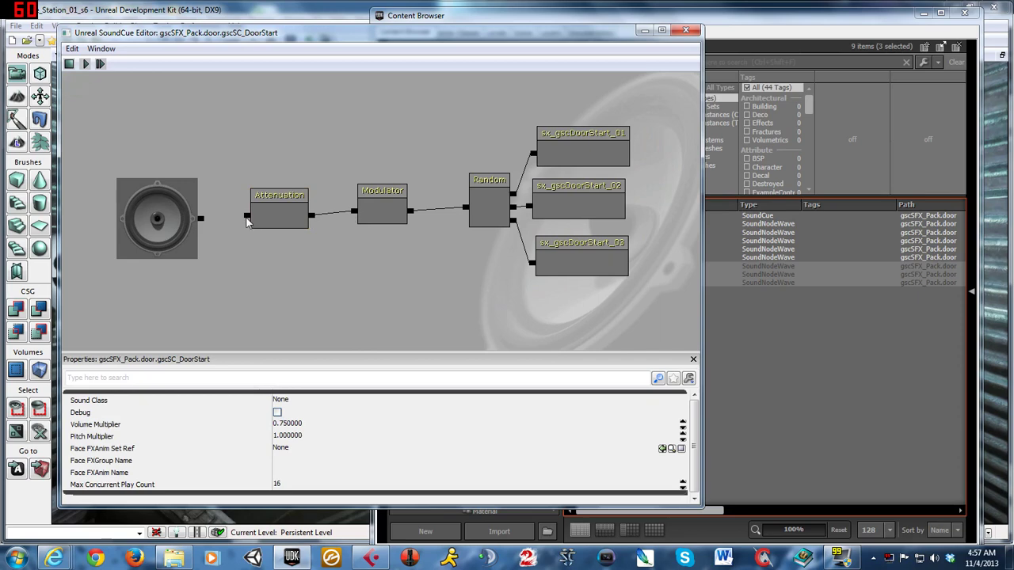
pyautogui.moveTo(247, 222); pyautogui.dragTo(202, 222)
pyautogui.click(280, 219)
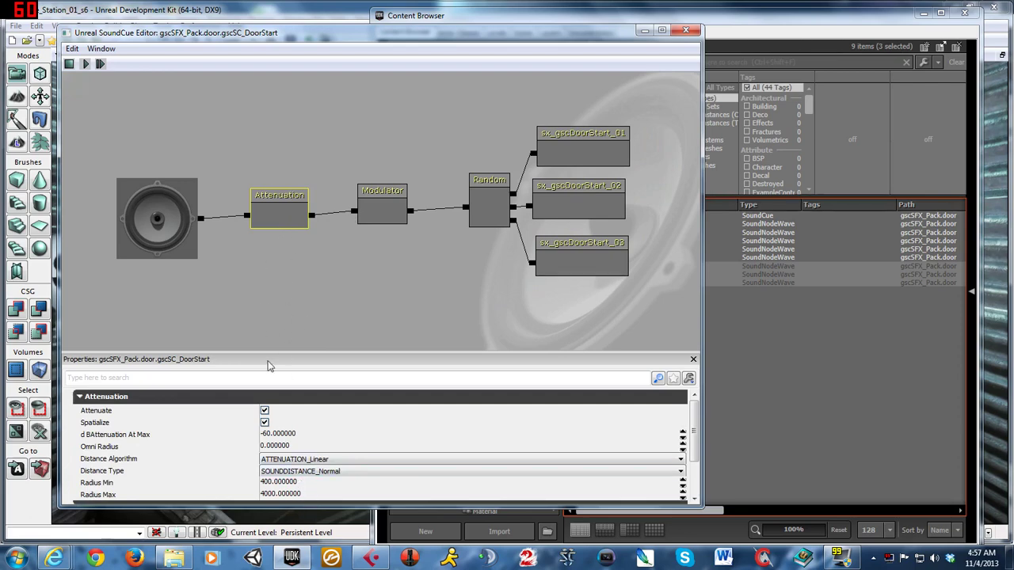
pyautogui.moveTo(400, 294); pyautogui.dragTo(382, 296)
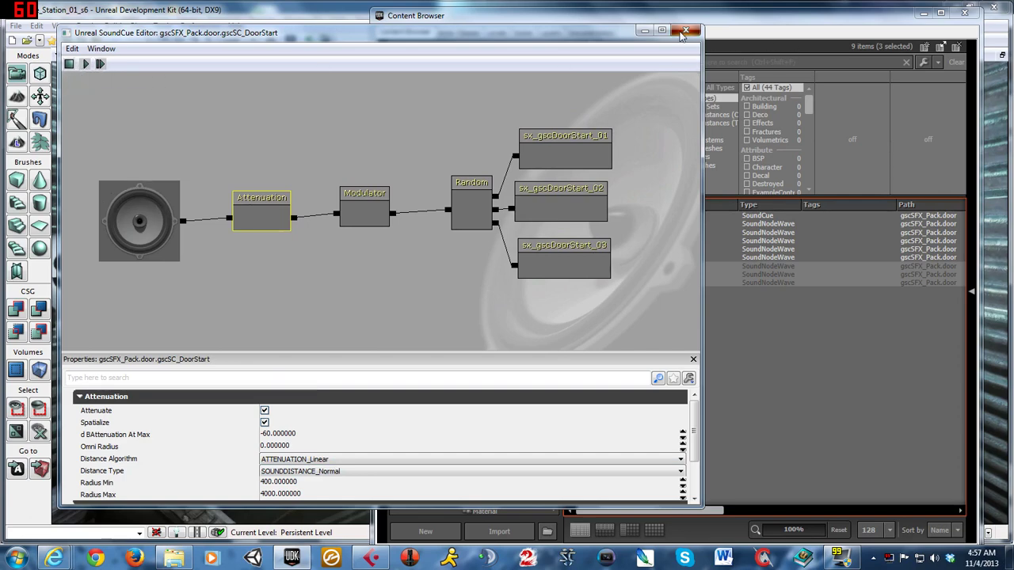
# - Close the SoundCue editor and save the gscSFX_Pack package
pyautogui.click(686, 30)
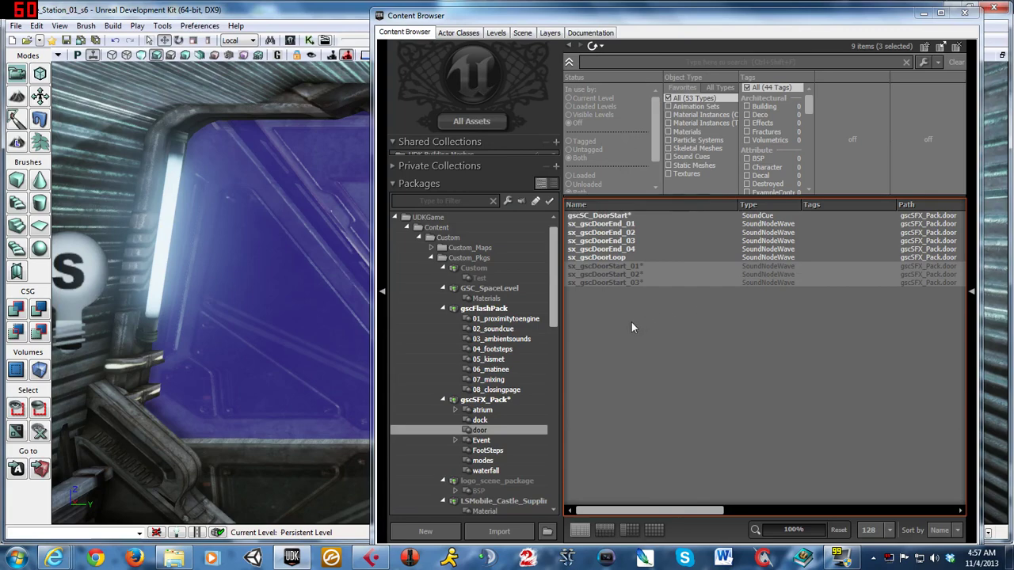
pyautogui.click(505, 402)
pyautogui.rightClick(508, 400)
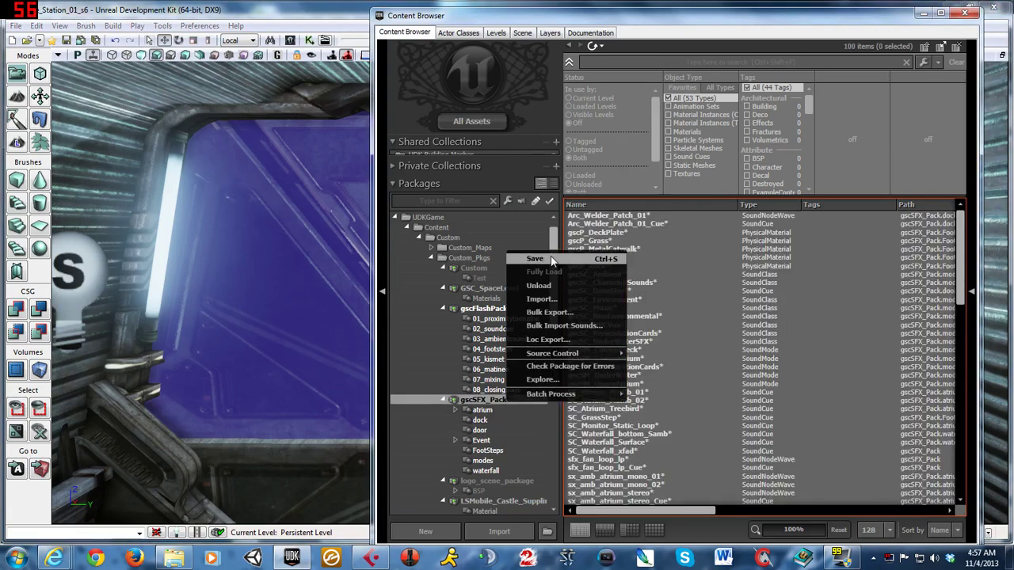
pyautogui.click(525, 260)
# - Show the door group's assets as thumbnails and bring up the new-asset menu
pyautogui.click(480, 430)
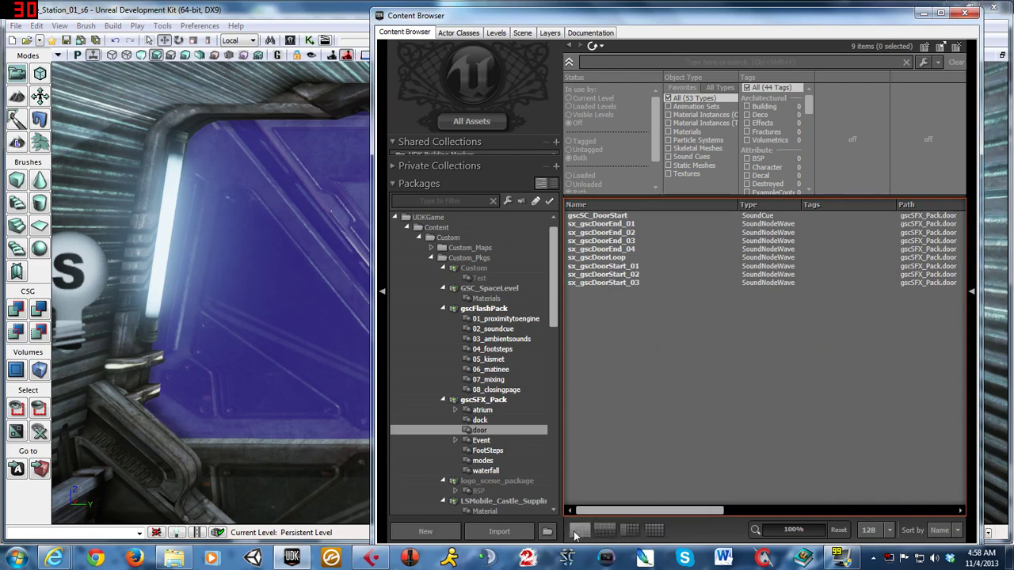
pyautogui.click(654, 530)
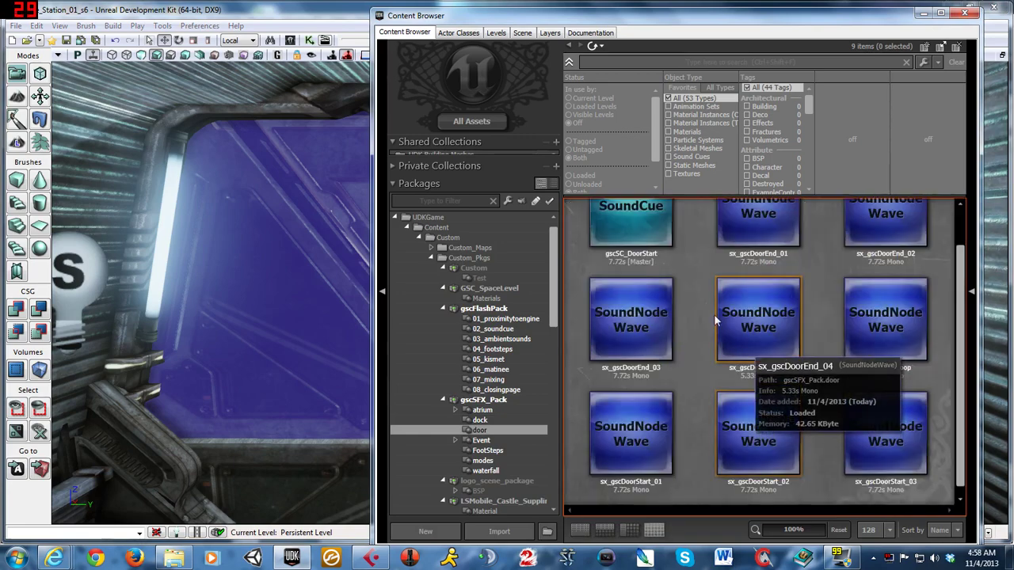
pyautogui.rightClick(695, 273)
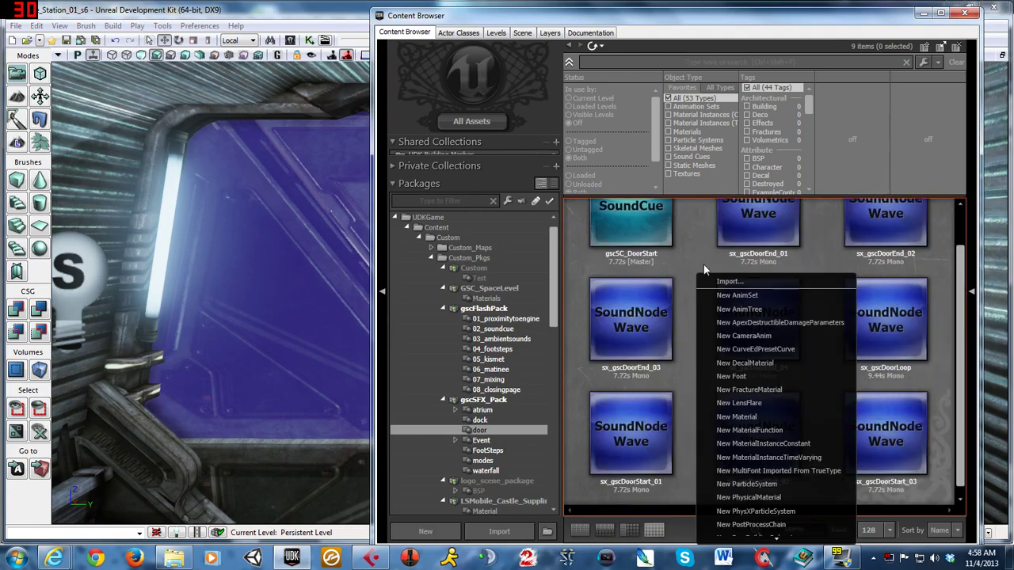
pyautogui.scroll(-2, 757, 515)
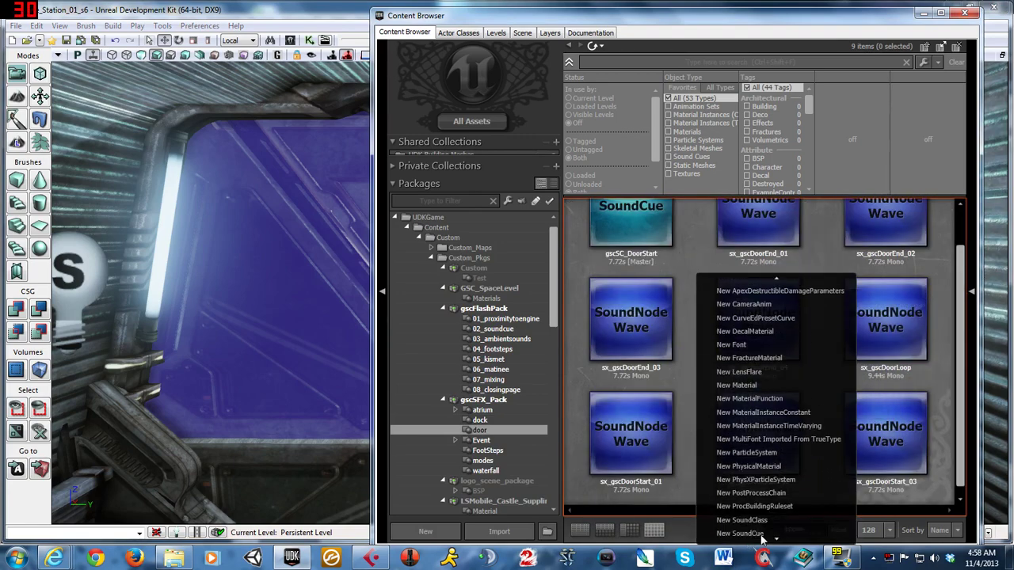
# - Create a new SoundCue named gscSC_DoorLoop and bring its SoundCue Editor back up
pyautogui.scroll(-2, 760, 527)
pyautogui.click(761, 519)
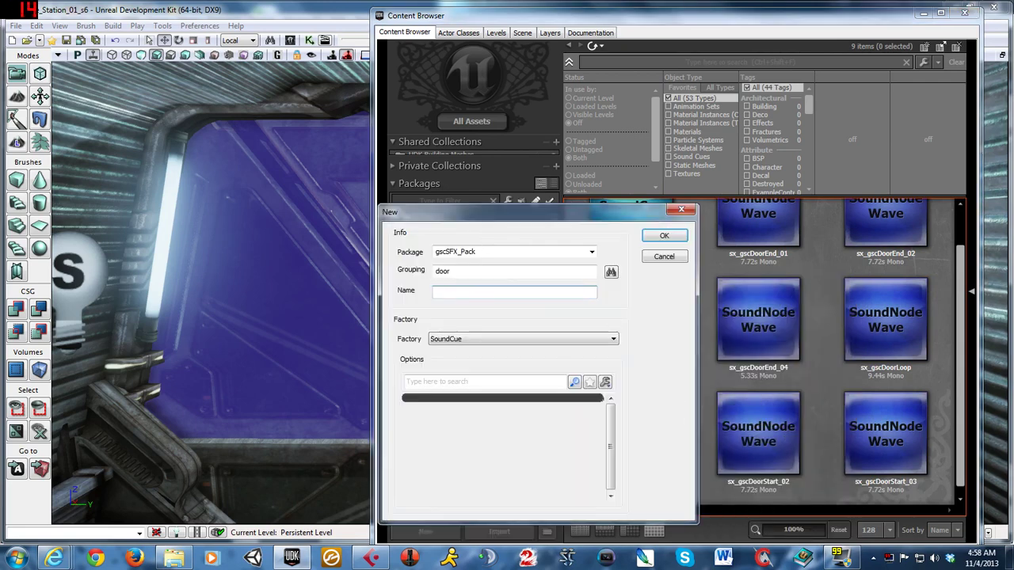
pyautogui.write('gscSC_DoorLoop')
pyautogui.click(663, 235)
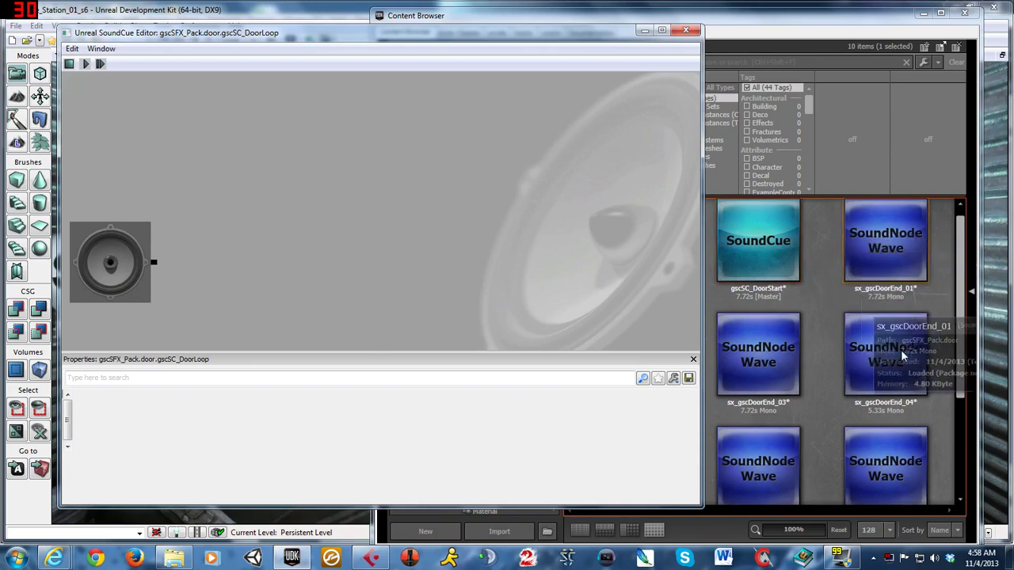
pyautogui.click(940, 326)
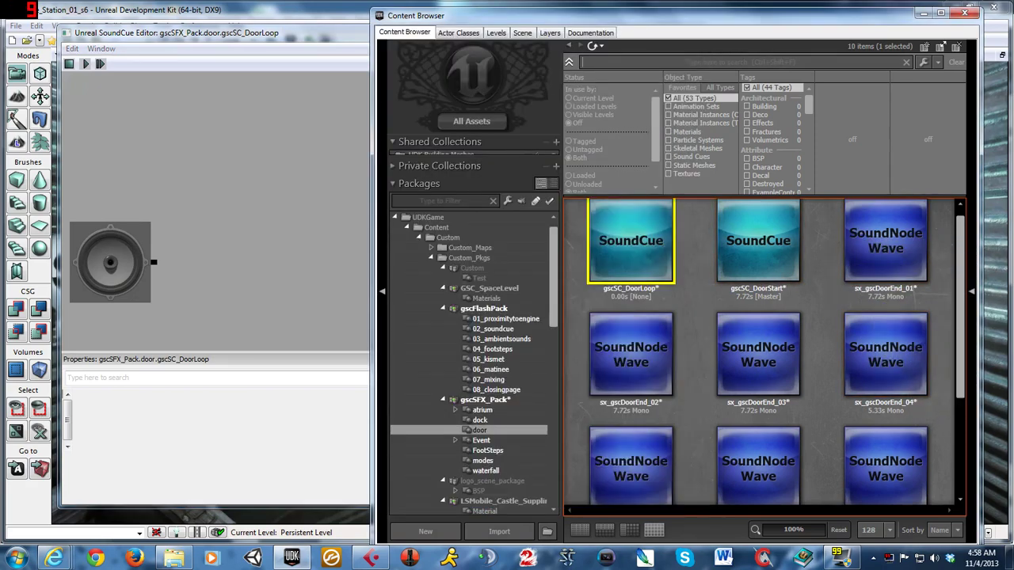
pyautogui.click(747, 62)
pyautogui.write('loop')
pyautogui.click(276, 220)
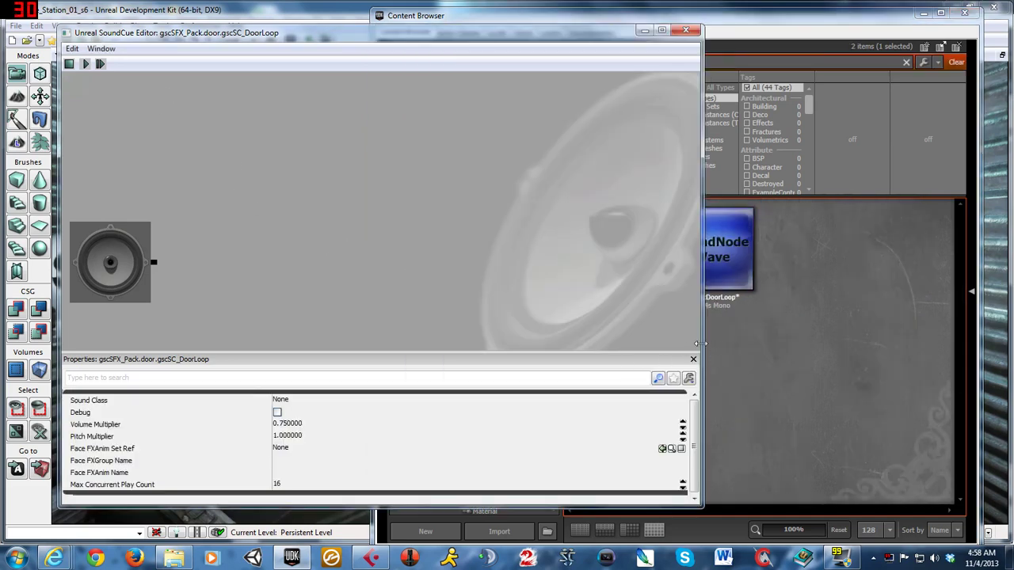
# - Add the sx_gscDoorLoop wave as a node in the DoorLoop cue graph
pyautogui.moveTo(700, 344); pyautogui.dragTo(511, 337)
pyautogui.moveTo(390, 273); pyautogui.dragTo(389, 247)
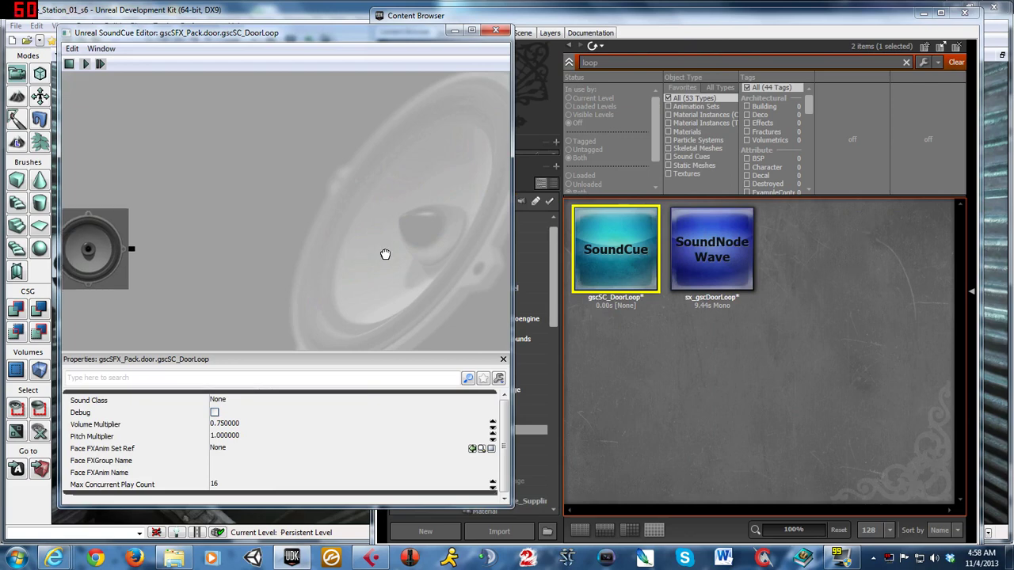
pyautogui.rightClick(379, 240)
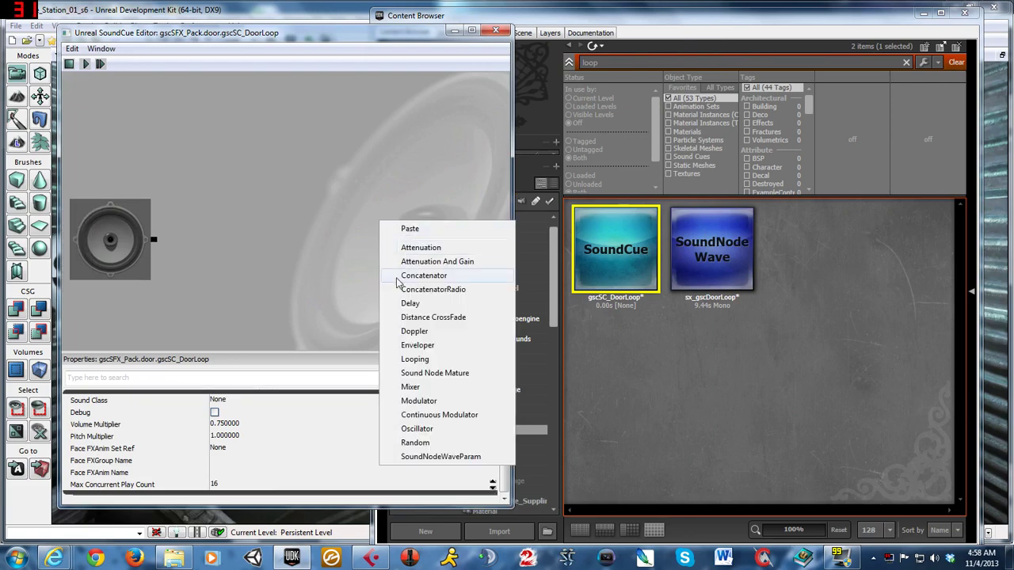
pyautogui.click(712, 246)
pyautogui.click(312, 211)
pyautogui.rightClick(406, 210)
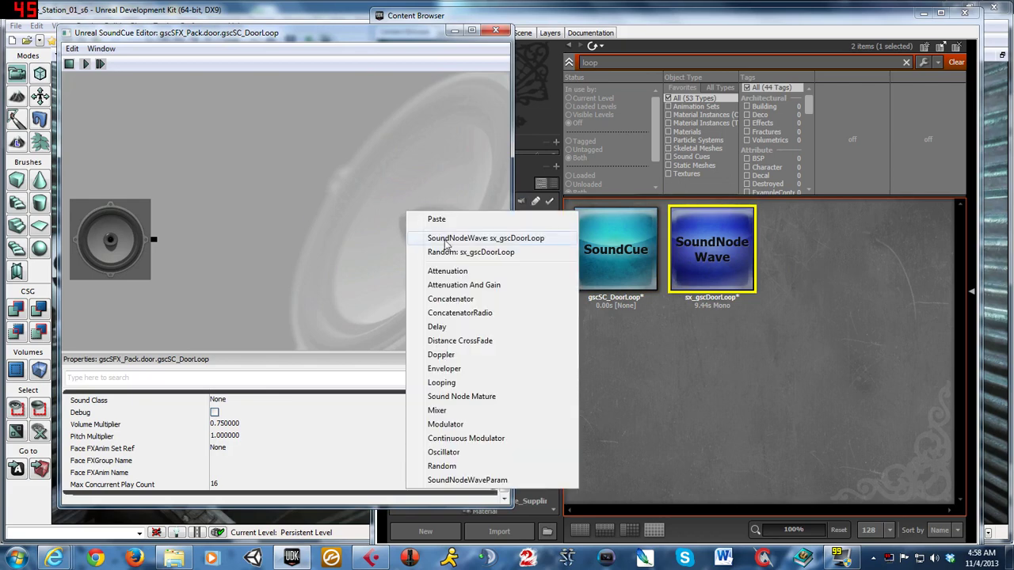
pyautogui.click(444, 238)
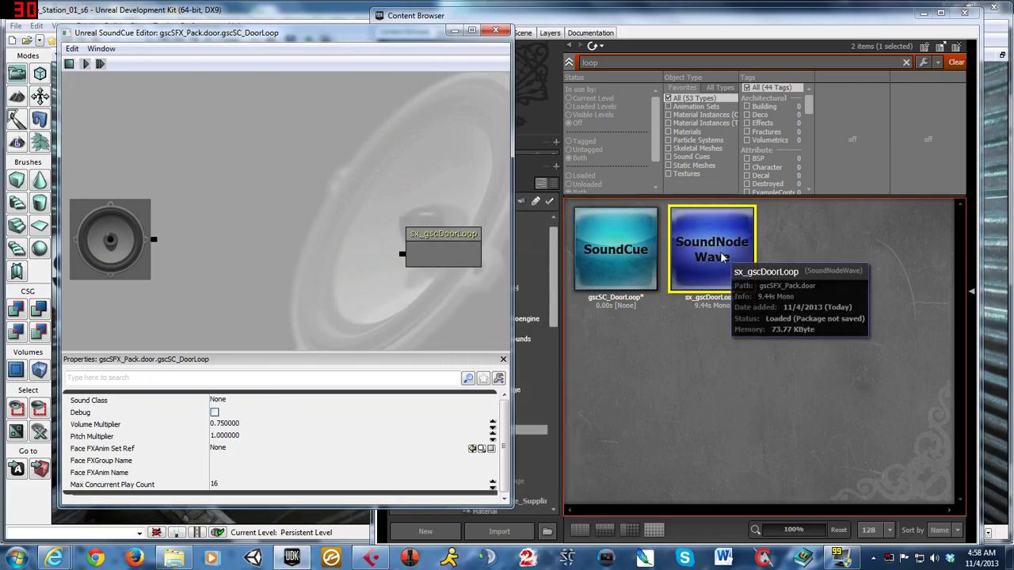
pyautogui.click(441, 252)
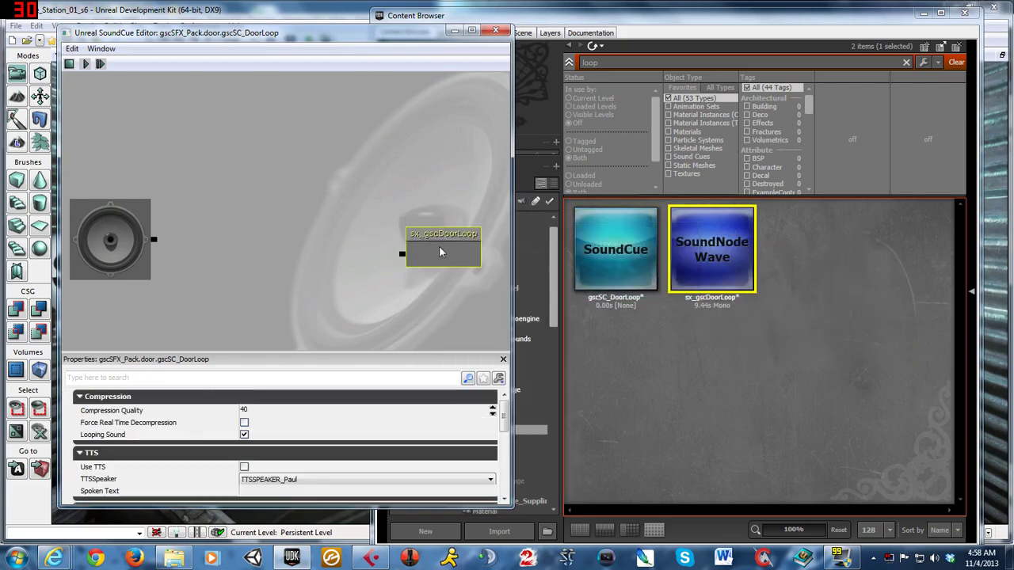
# - Add a Looping node and wire it into the sx_gscDoorLoop wave node
pyautogui.rightClick(345, 241)
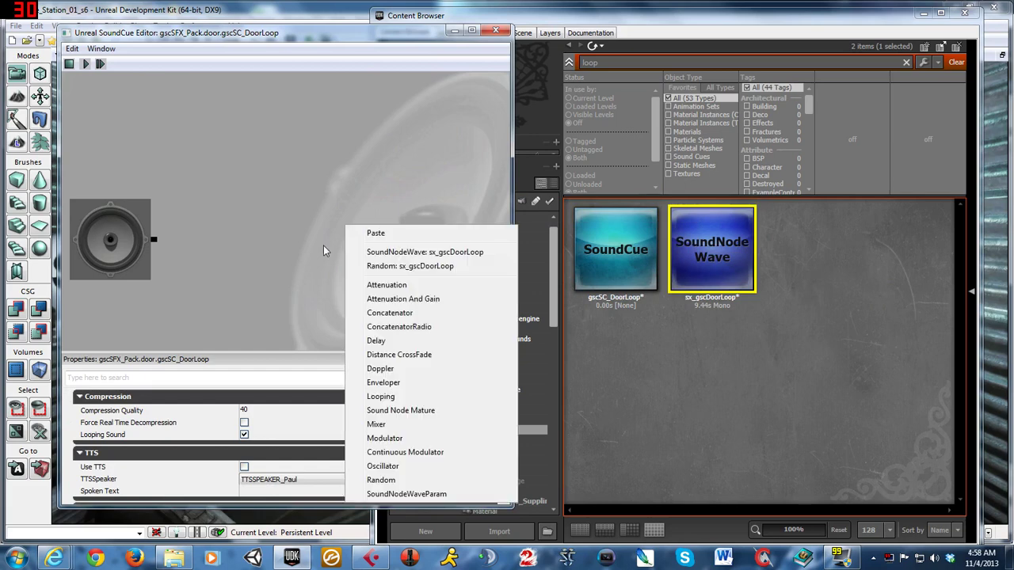
pyautogui.click(380, 396)
pyautogui.click(372, 267)
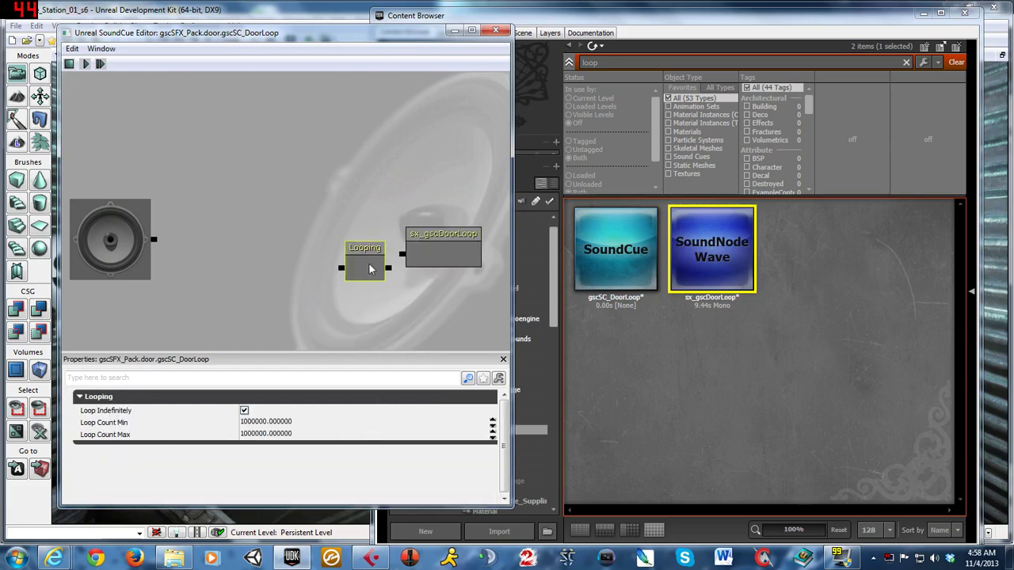
pyautogui.moveTo(372, 267)
pyautogui.mouseDown()
pyautogui.moveTo(341, 248)
pyautogui.moveTo(403, 256)
pyautogui.mouseUp()
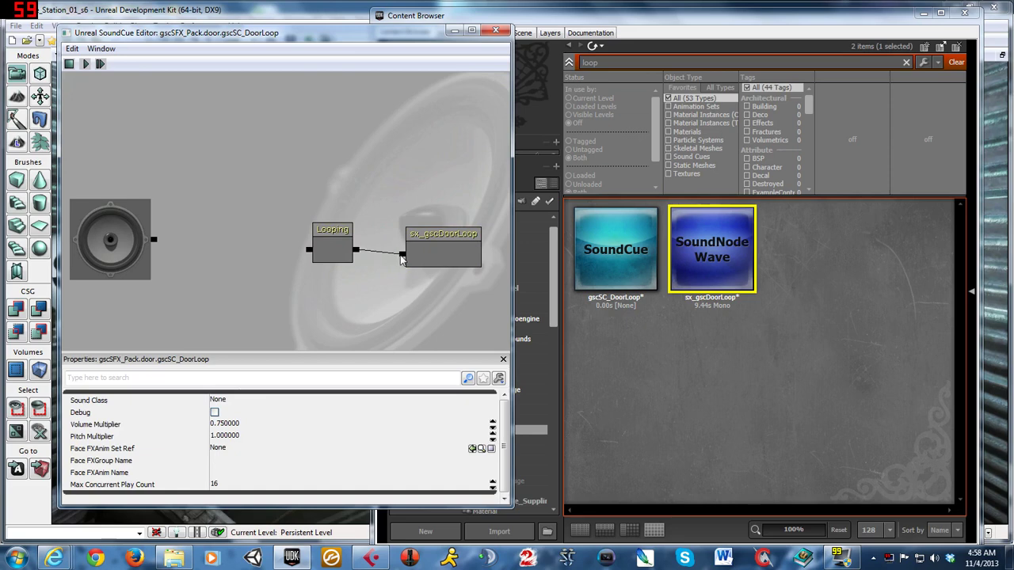
pyautogui.click(334, 252)
pyautogui.moveTo(334, 251); pyautogui.dragTo(352, 256)
pyautogui.click(439, 243)
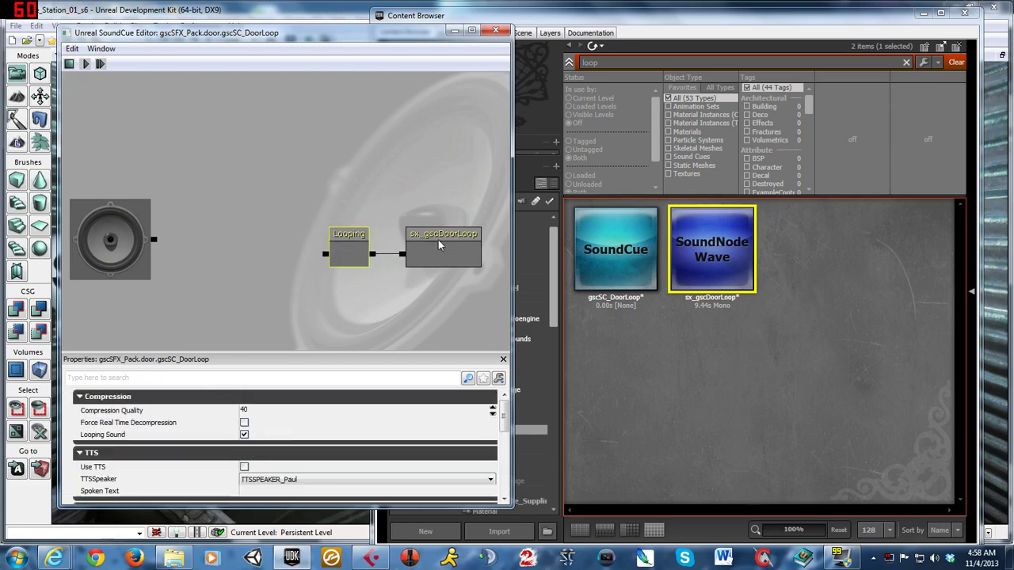
pyautogui.click(346, 247)
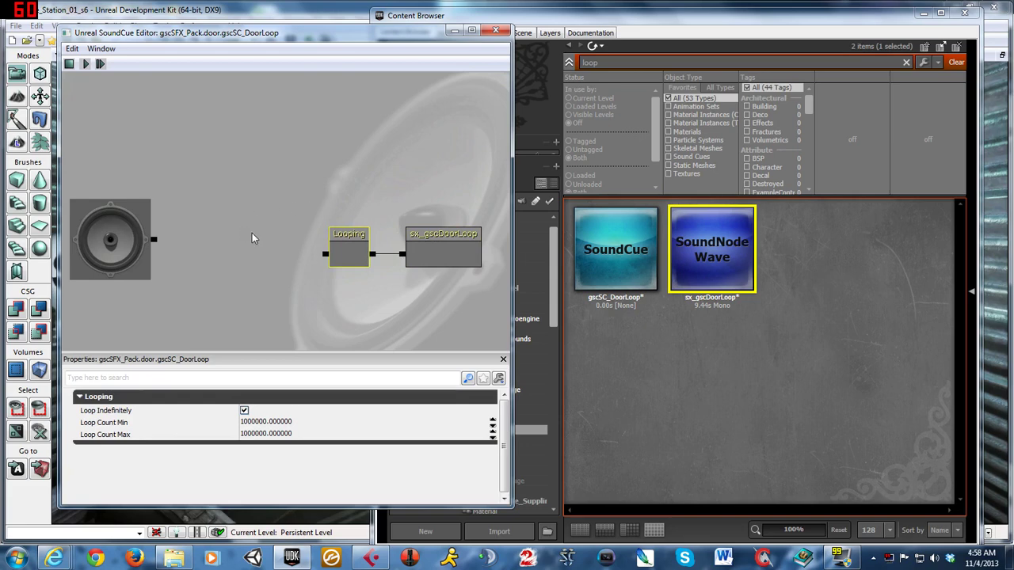
# - Add a Modulator node wired into the Looping node
pyautogui.moveTo(248, 219); pyautogui.dragTo(269, 209)
pyautogui.rightClick(285, 227)
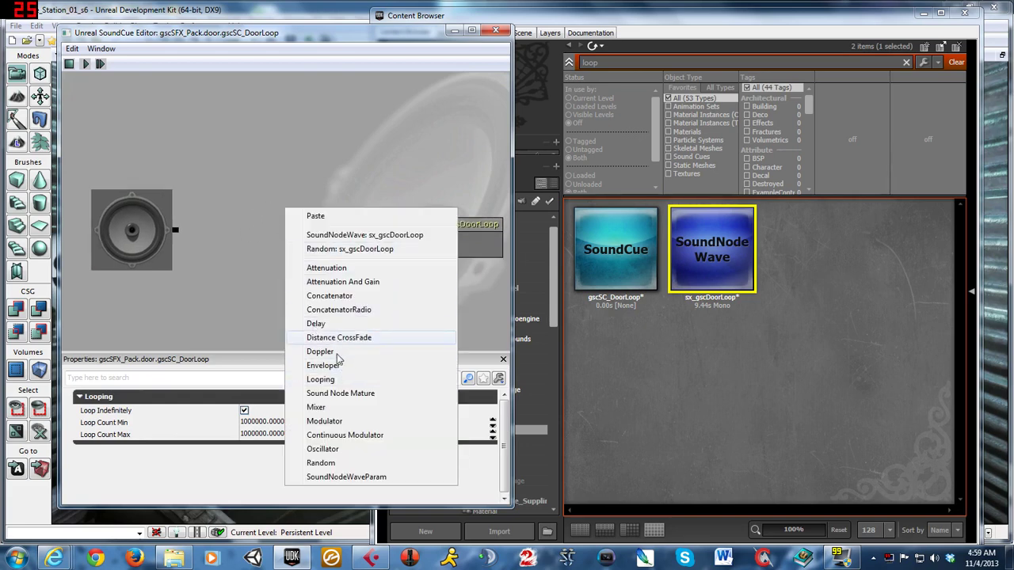
pyautogui.click(333, 421)
pyautogui.click(305, 248)
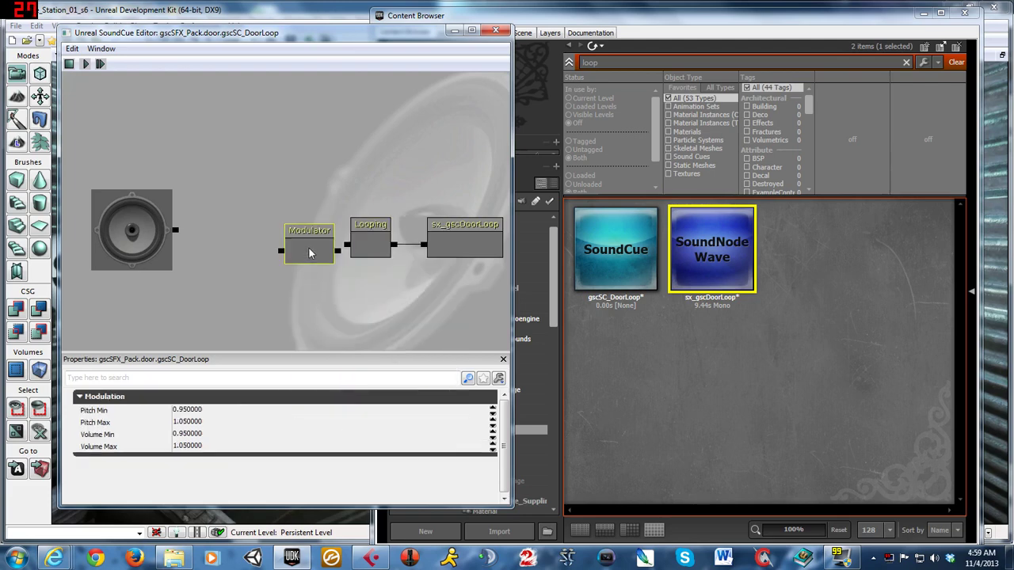
pyautogui.moveTo(302, 246); pyautogui.dragTo(301, 242)
pyautogui.click(346, 250)
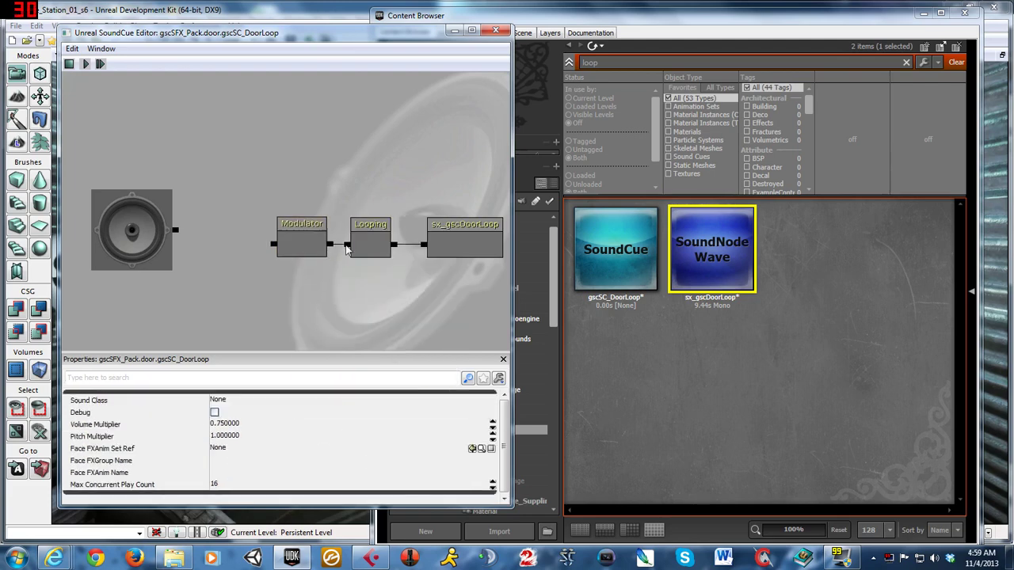
# - Add an Attenuation node between the Modulator and the cue output, then close the editor
pyautogui.rightClick(205, 195)
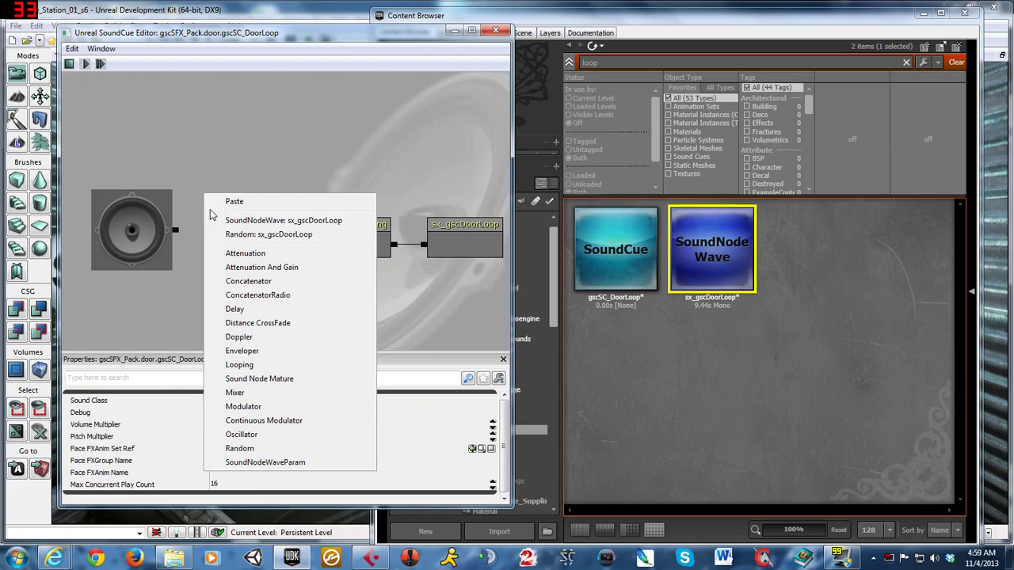
pyautogui.click(247, 252)
pyautogui.click(240, 231)
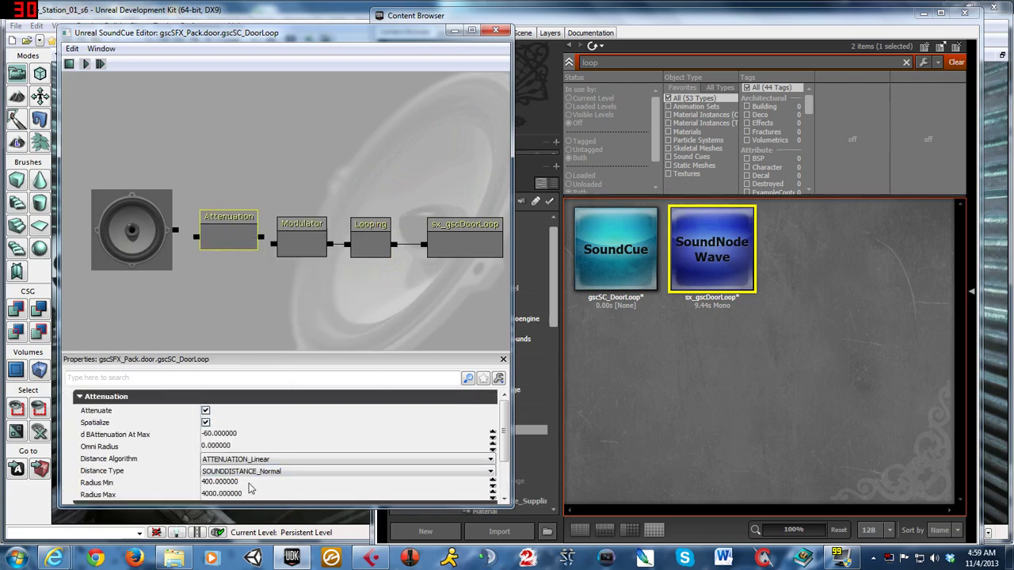
pyautogui.moveTo(262, 239); pyautogui.dragTo(273, 246)
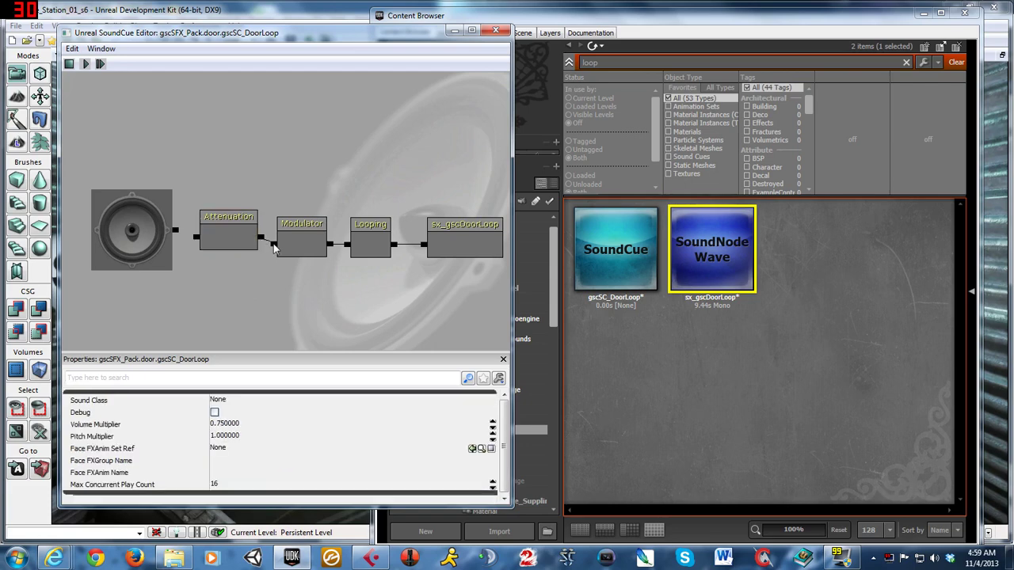
pyautogui.moveTo(181, 232); pyautogui.dragTo(178, 237)
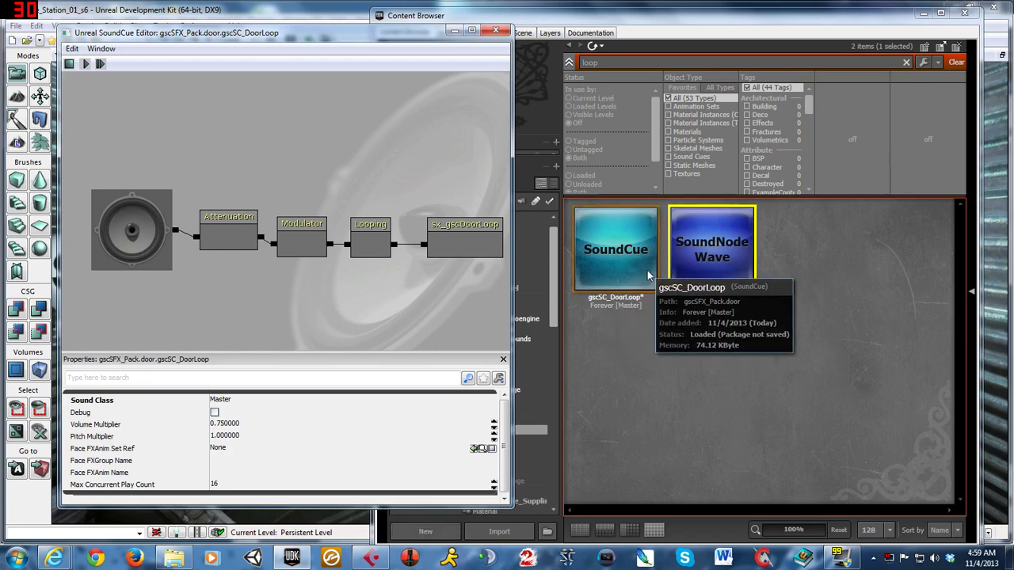
pyautogui.click(495, 30)
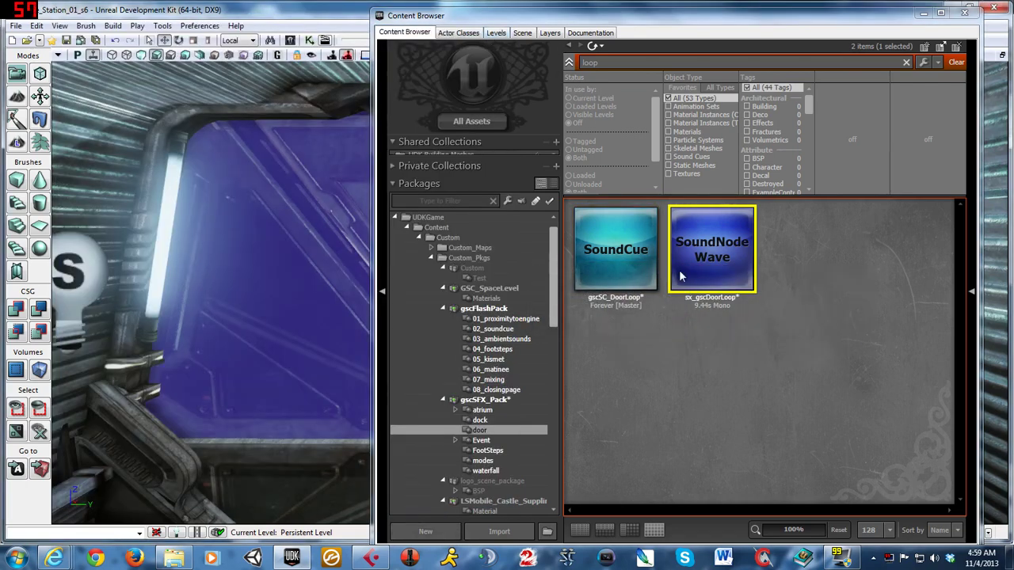
# - In Cubase, close Export Audio Mixdown, clear all solos and solo the Door Loop folder
pyautogui.click(369, 560)
pyautogui.click(804, 512)
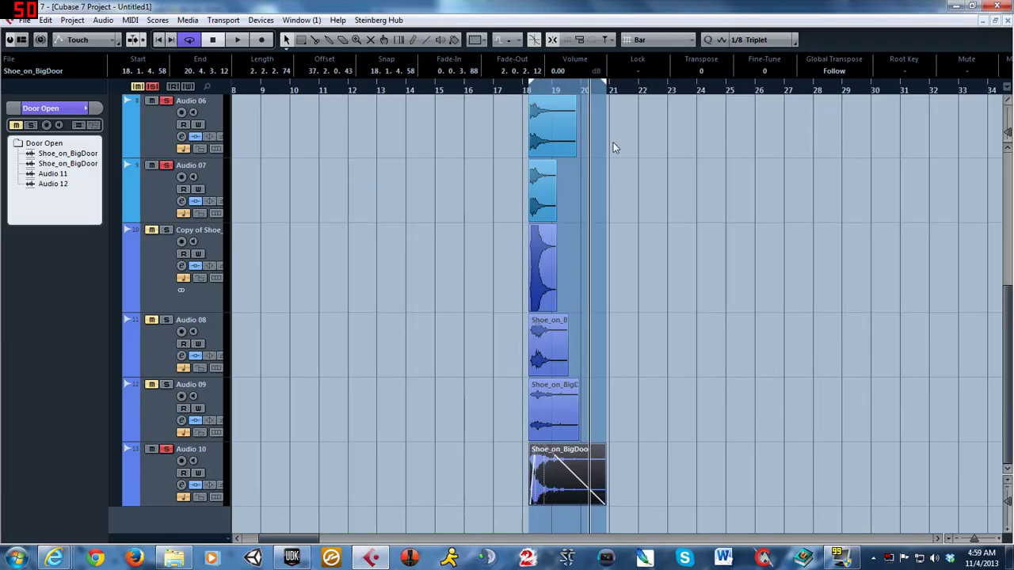
pyautogui.scroll(5, 661, 198)
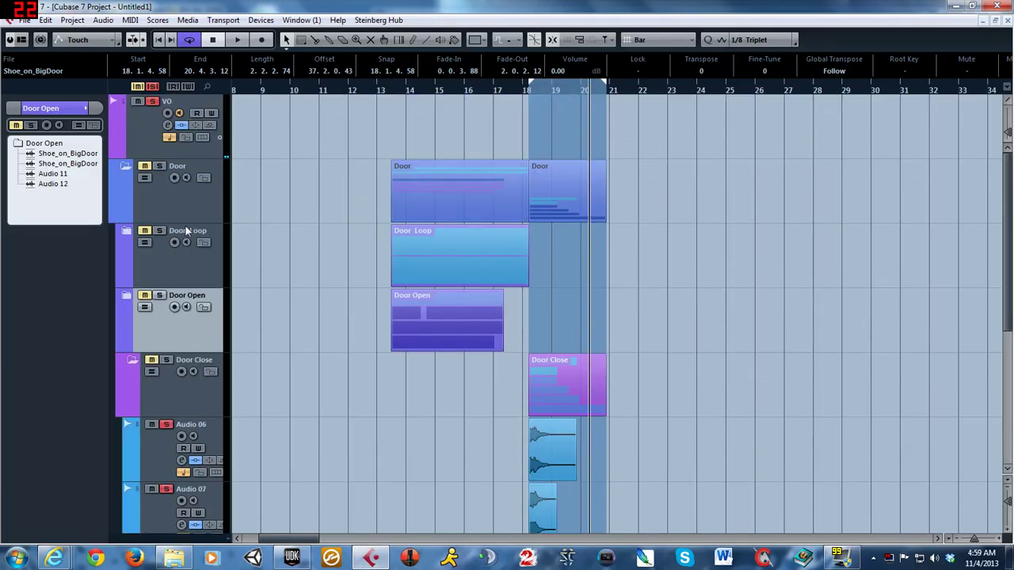
pyautogui.click(158, 231)
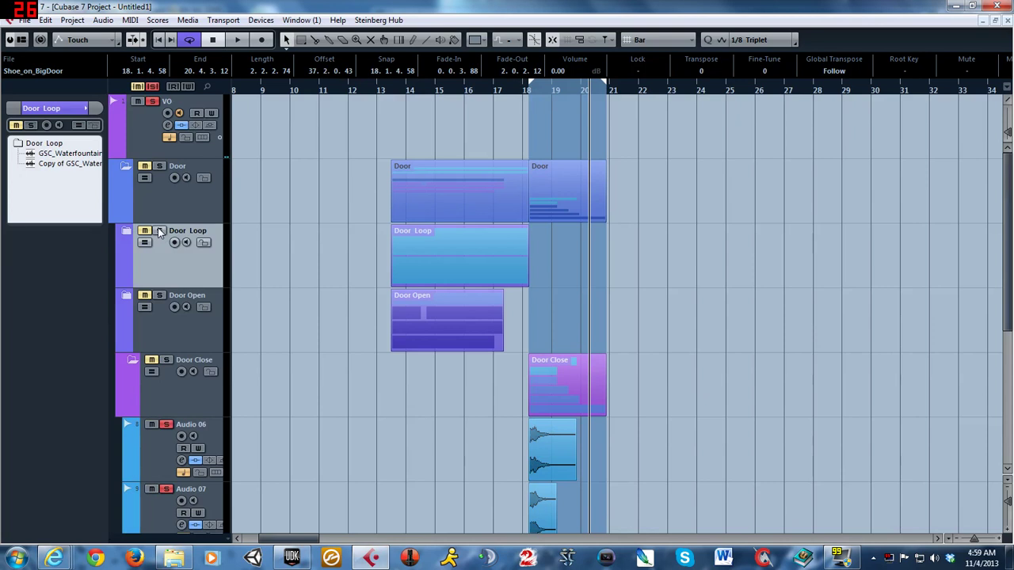
pyautogui.click(151, 86)
pyautogui.click(153, 101)
pyautogui.click(159, 231)
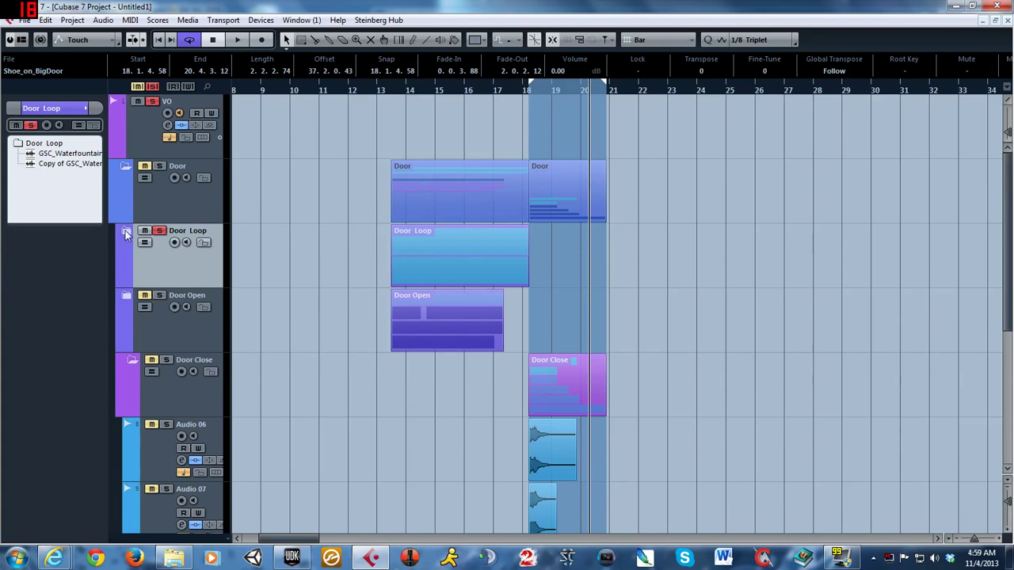
# - Expand Door Loop and select both GSC_Waterfountain_Compressor events
pyautogui.click(126, 232)
pyautogui.click(460, 334)
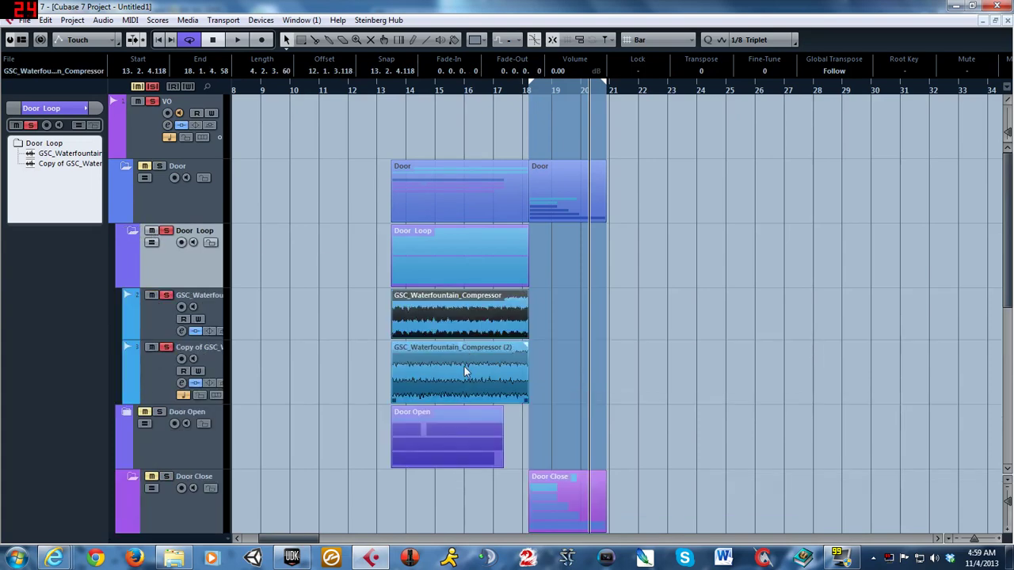
pyautogui.keyDown('shift'); pyautogui.click(464, 368); pyautogui.keyUp('shift')
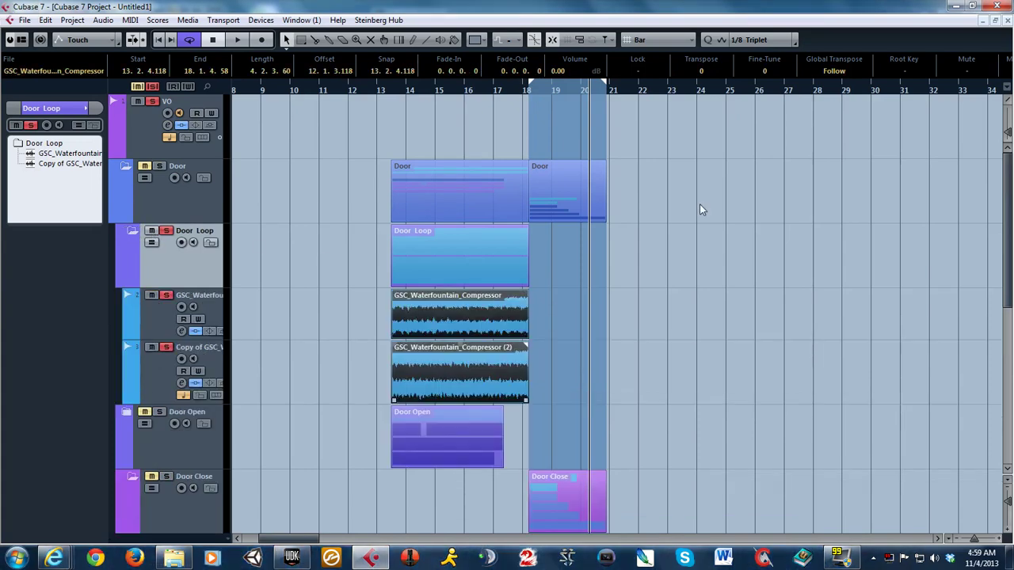
pyautogui.click(952, 7)
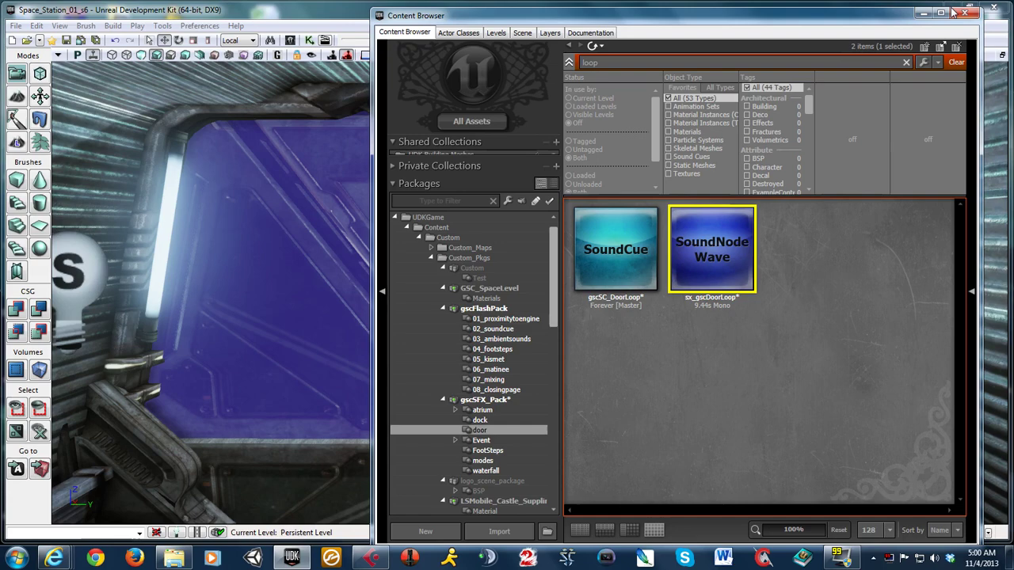
# - Open sx_gscDoorLoop.wav from the Experiment_Sounds folder with Sound Forge Pro 10
pyautogui.click(172, 558)
pyautogui.click(325, 314)
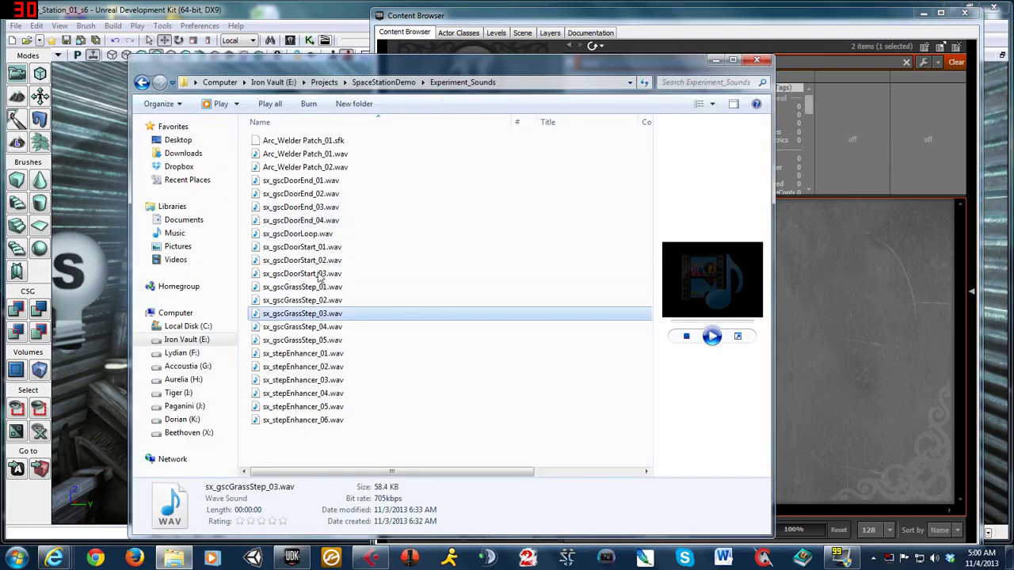
pyautogui.rightClick(320, 236)
pyautogui.moveTo(360, 273)
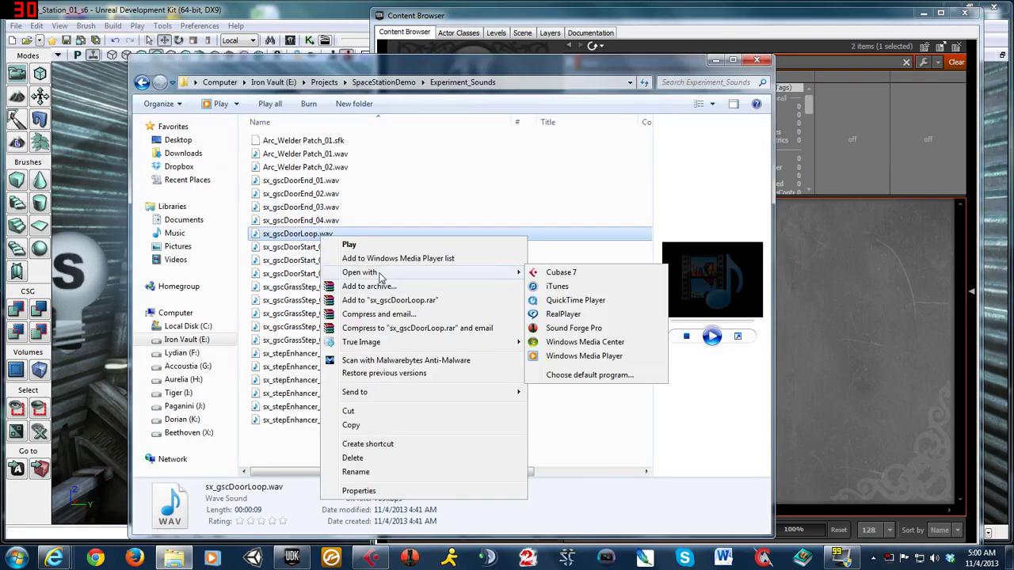
pyautogui.click(581, 329)
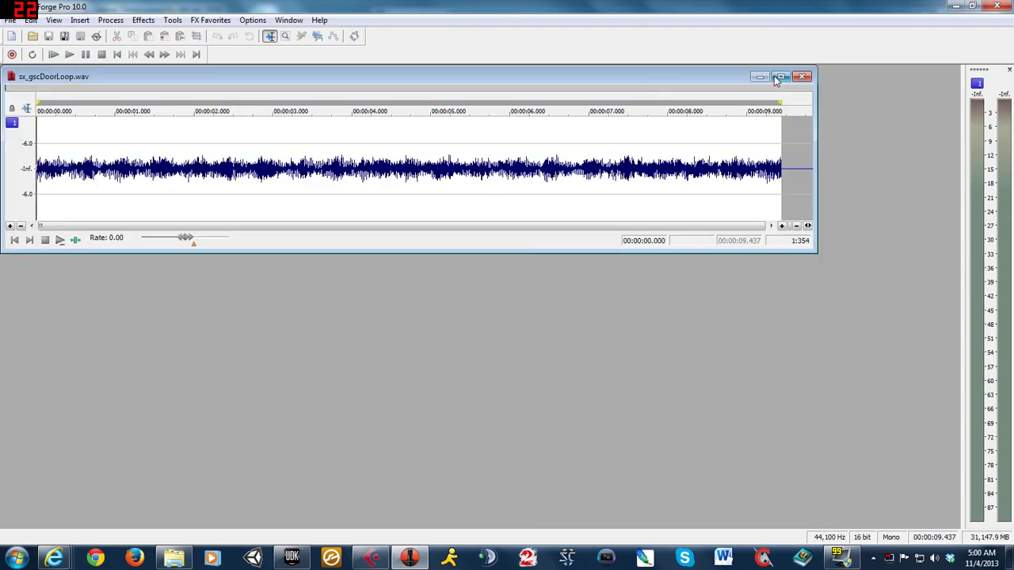
# - Maximize the waveform and zoom in on the file's start and end to inspect them
pyautogui.click(779, 77)
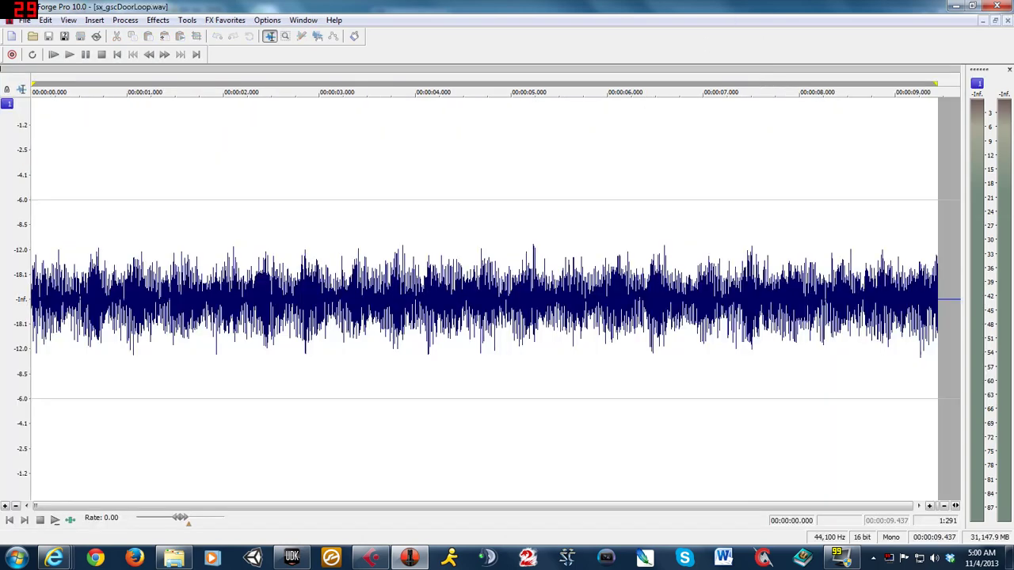
pyautogui.press('End')
pyautogui.press('Up')
pyautogui.press('Up')
pyautogui.press('Up')
pyautogui.press('Up')
pyautogui.press('Up')
pyautogui.press('Up')
pyautogui.press('Up')
pyautogui.press('Up')
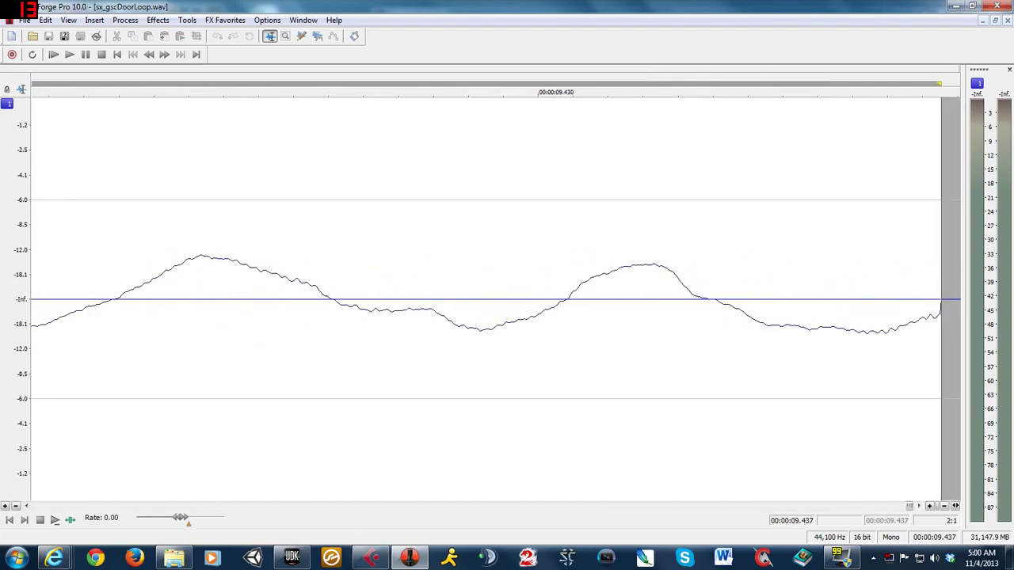
pyautogui.press('Down')
pyautogui.press('Down')
pyautogui.press('Down')
pyautogui.press('Down')
pyautogui.press('Down')
pyautogui.press('Down')
pyautogui.press('Down')
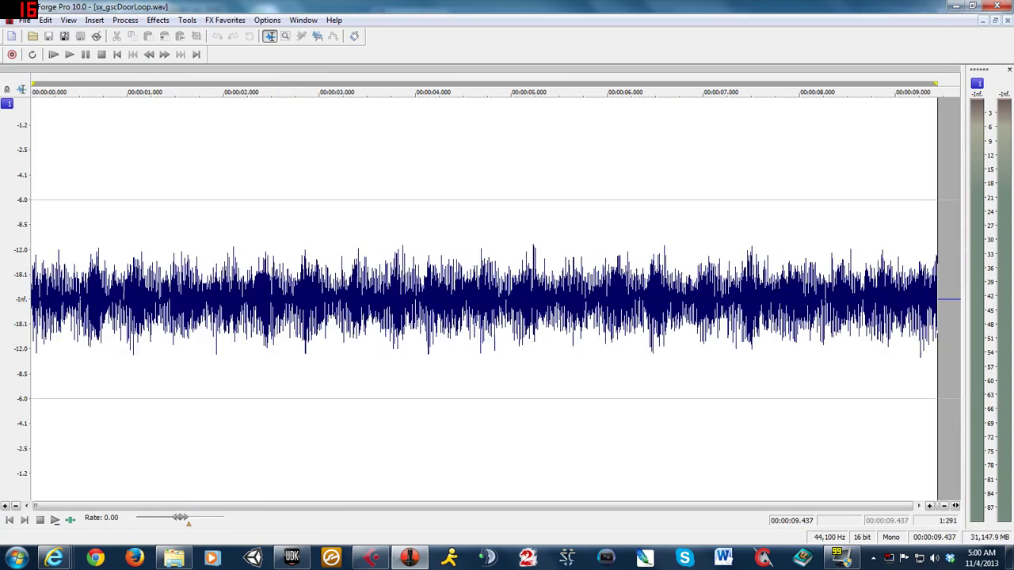
pyautogui.press('Home')
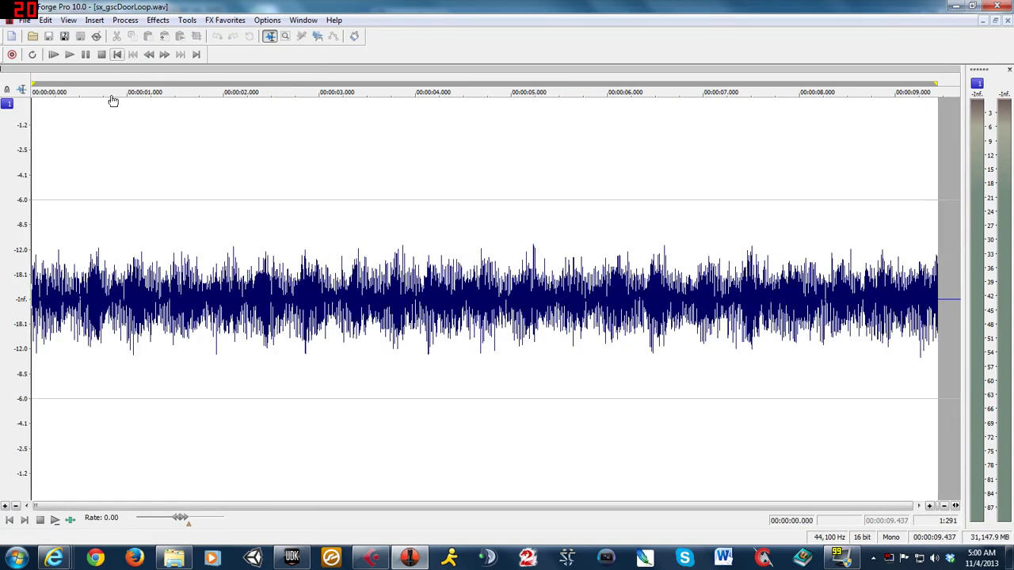
pyautogui.press('Up')
pyautogui.press('Up')
pyautogui.press('Up')
pyautogui.press('Up')
pyautogui.press('Up')
pyautogui.press('Up')
pyautogui.press('Up')
pyautogui.press('Up')
pyautogui.press('Down')
pyautogui.press('Down')
pyautogui.press('Down')
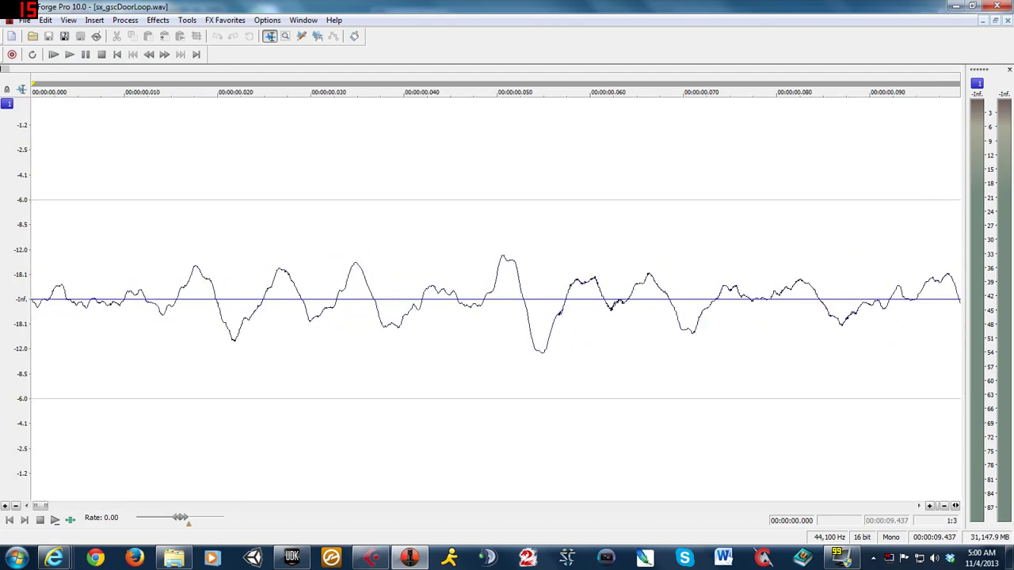
pyautogui.press('Down')
pyautogui.press('Down')
pyautogui.press('Down')
pyautogui.press('Down')
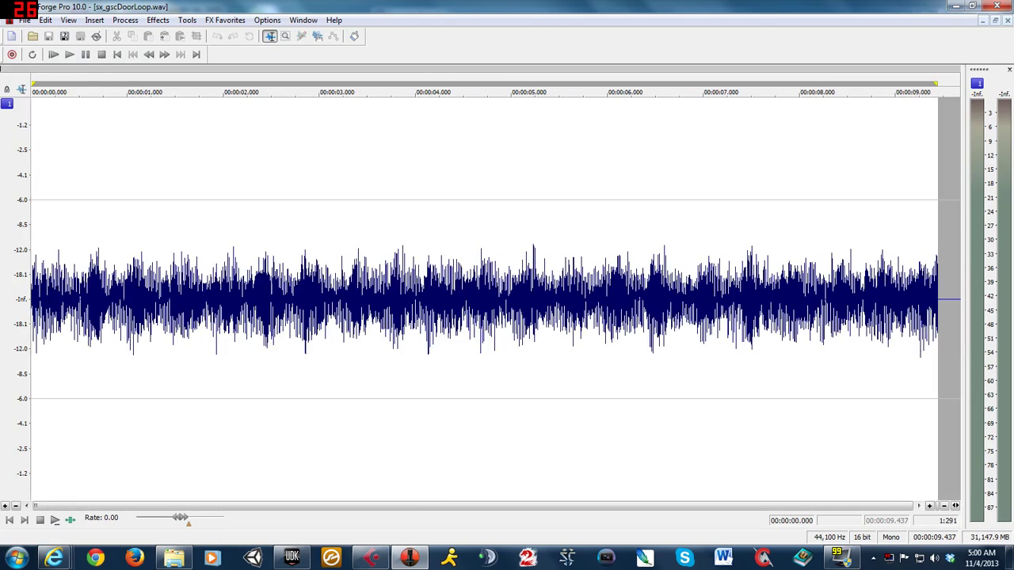
pyautogui.press('End')
pyautogui.press('Up')
pyautogui.press('Up')
pyautogui.press('Up')
pyautogui.press('Up')
pyautogui.press('Up')
pyautogui.press('Up')
pyautogui.press('Up')
pyautogui.press('Up')
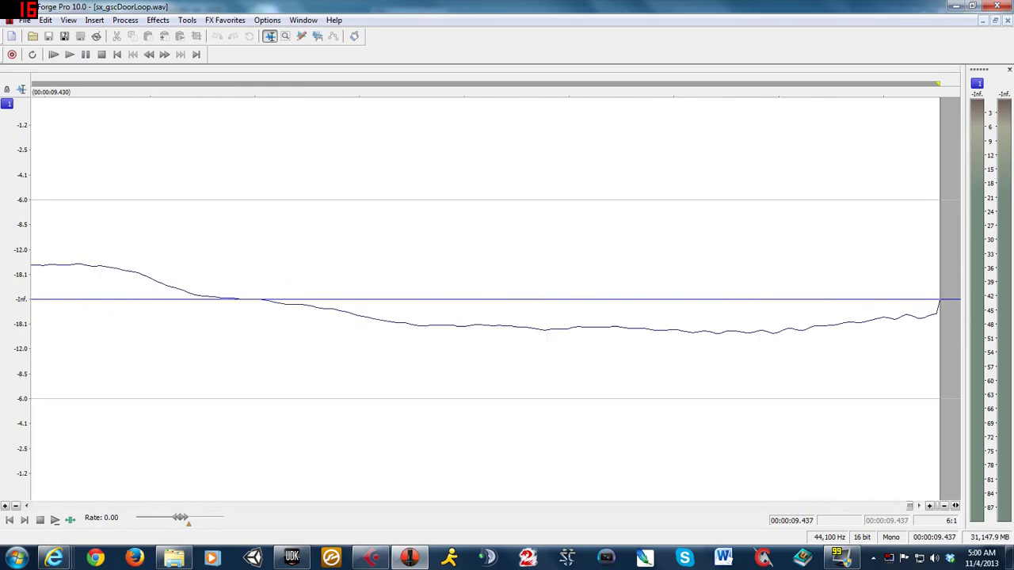
pyautogui.press('Down')
pyautogui.press('Down')
pyautogui.press('Down')
pyautogui.press('Down')
pyautogui.press('Down')
pyautogui.press('Down')
pyautogui.press('Down')
pyautogui.press('Down')
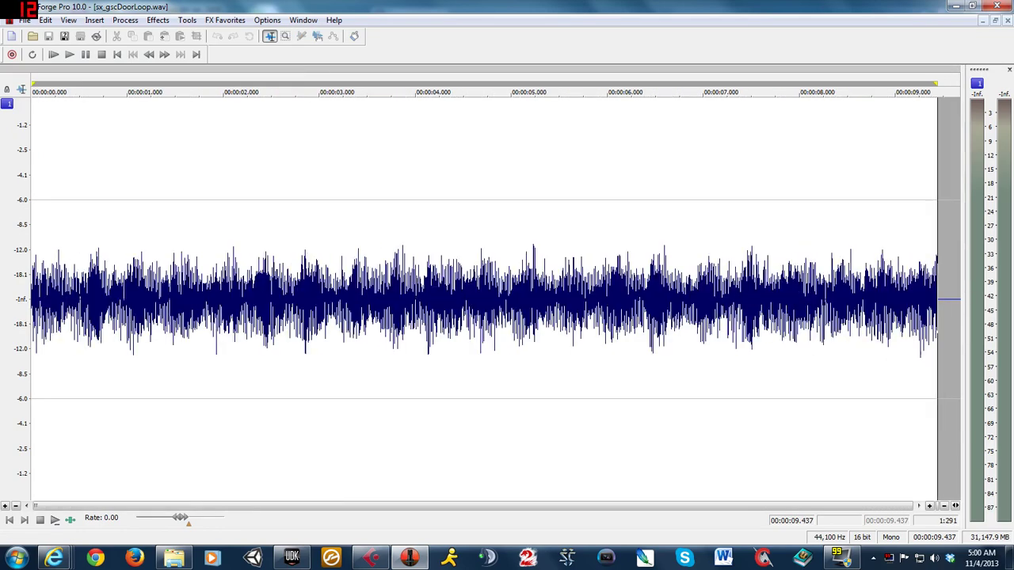
pyautogui.press('Down')
pyautogui.press('Down')
pyautogui.click(117, 54)
pyautogui.press('Up')
pyautogui.press('Up')
pyautogui.press('Up')
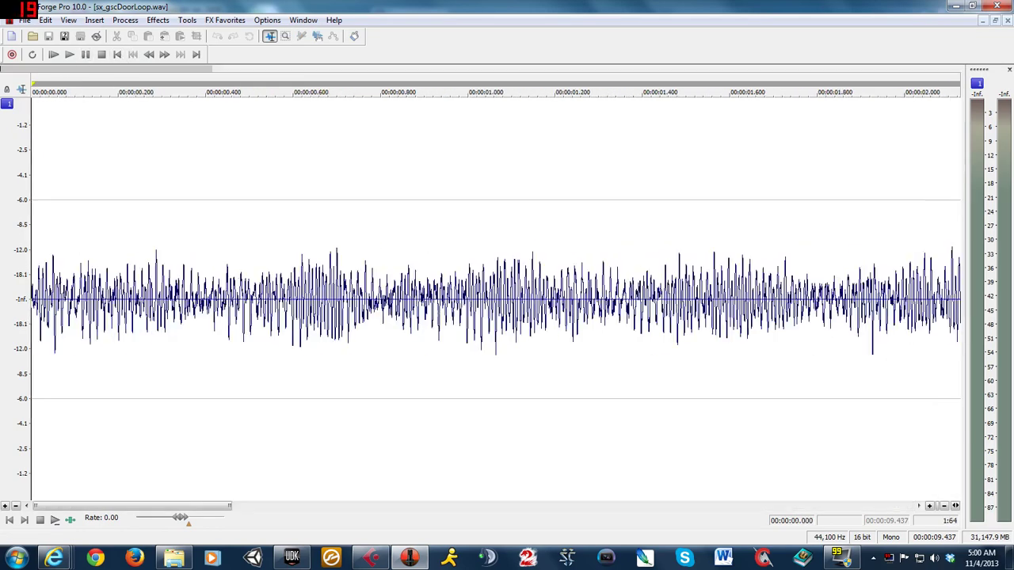
pyautogui.press('Up')
pyautogui.press('Up')
pyautogui.press('Up')
pyautogui.press('Up')
pyautogui.press('Up')
pyautogui.press('Down')
pyautogui.press('Down')
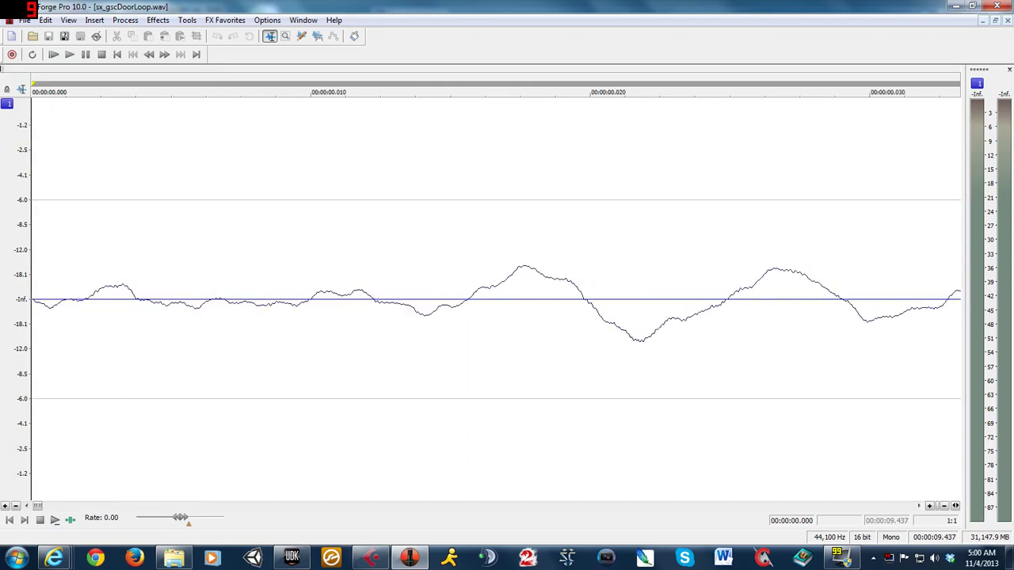
pyautogui.press('Down')
pyautogui.press('Down')
pyautogui.press('Down')
pyautogui.press('Down')
pyautogui.press('Down')
pyautogui.press('Down')
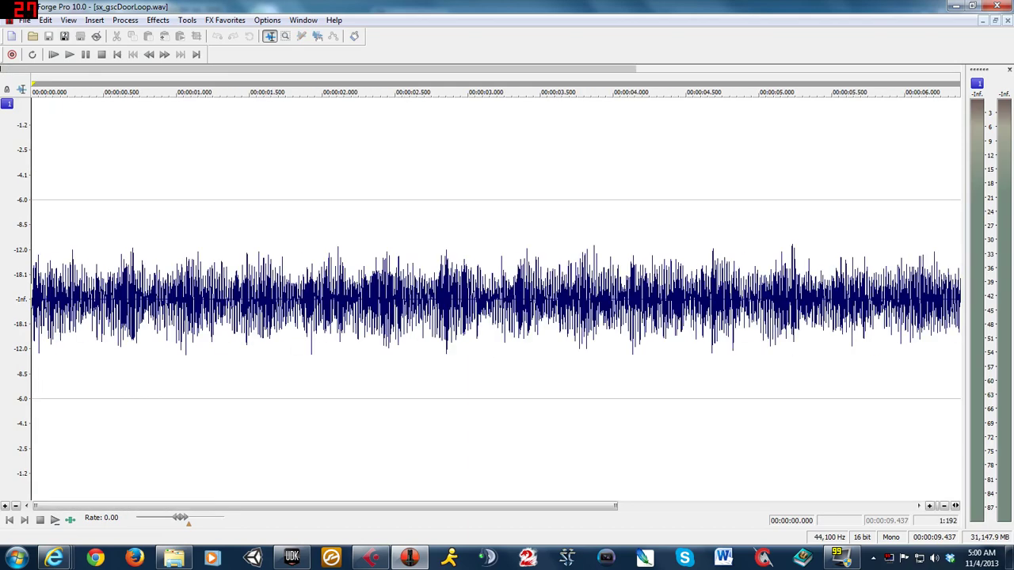
pyautogui.press('Down')
pyautogui.press('Down')
pyautogui.press('End')
pyautogui.press('Up')
pyautogui.press('Up')
pyautogui.press('Up')
pyautogui.press('Up')
pyautogui.press('Up')
pyautogui.press('Up')
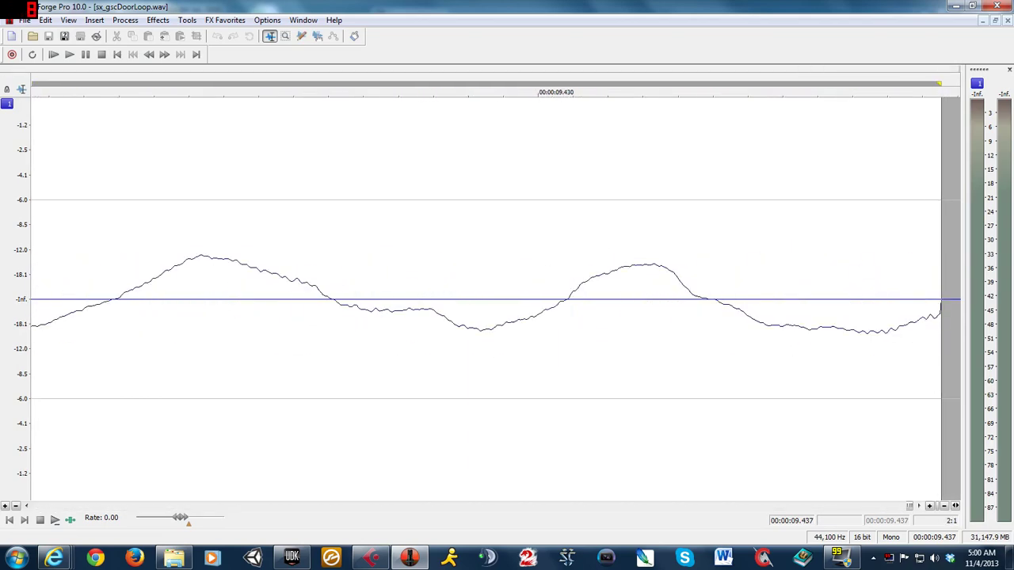
pyautogui.press('Up')
pyautogui.press('Up')
pyautogui.press('Up')
# - Delete the short tail after 9.433 s so the file ends there
pyautogui.moveTo(713, 301); pyautogui.dragTo(943, 316)
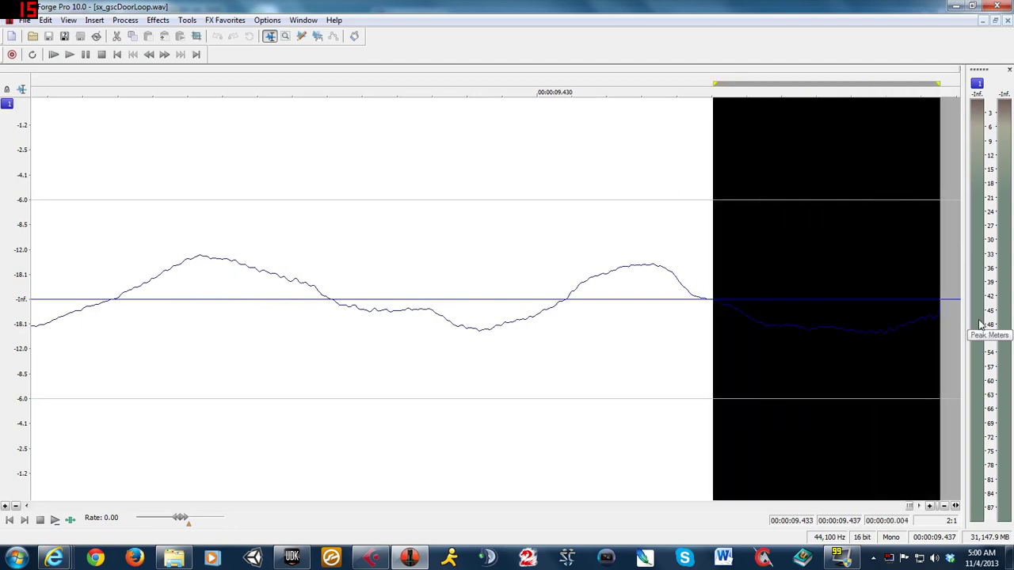
pyautogui.press('Delete')
pyautogui.hotkey('ctrl', 'Up')
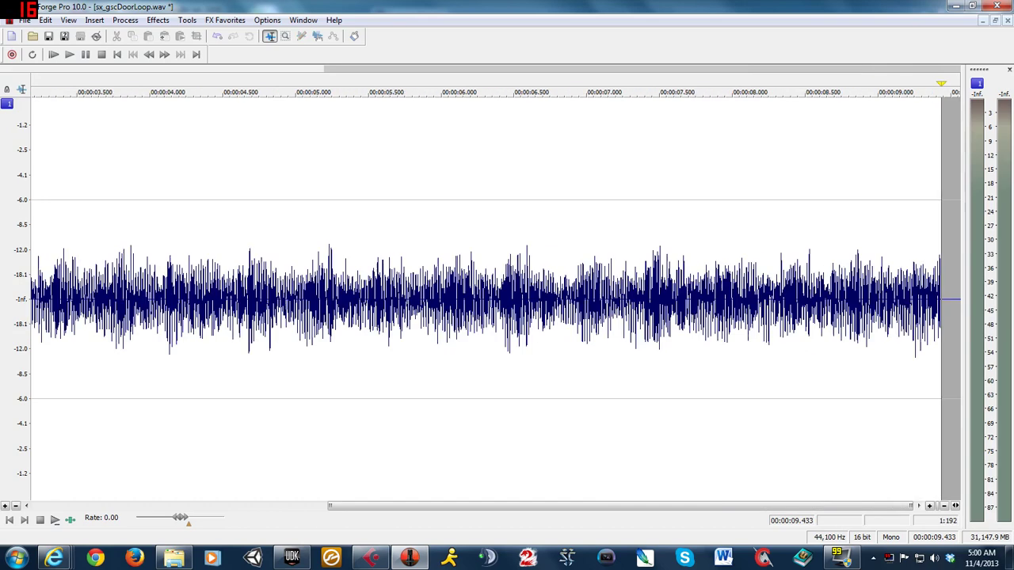
# - Preview the trimmed sound as a loop, then save and close sx_gscDoorLoop.wav
pyautogui.press('space')
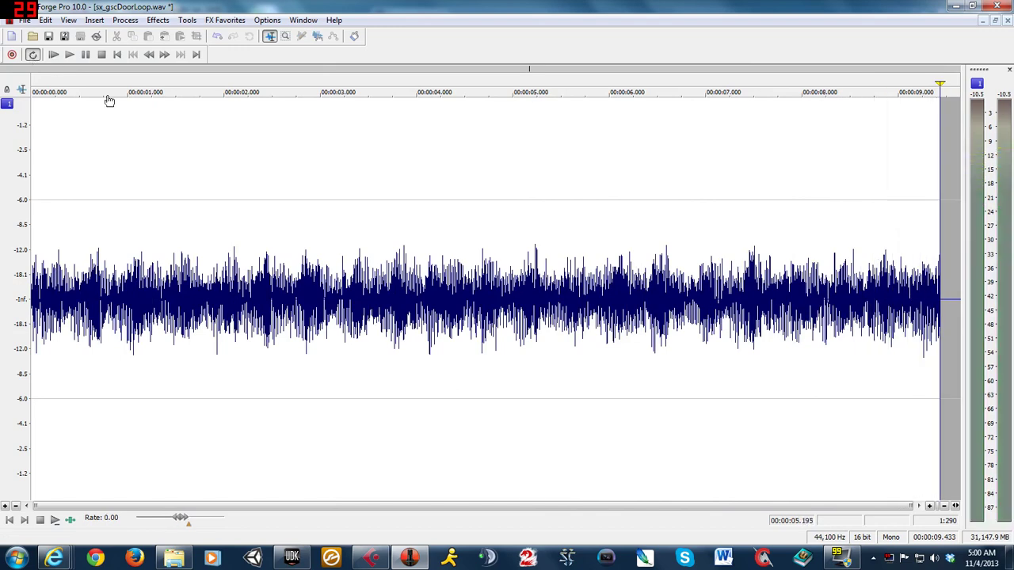
pyautogui.hotkey('ctrl', 'a')
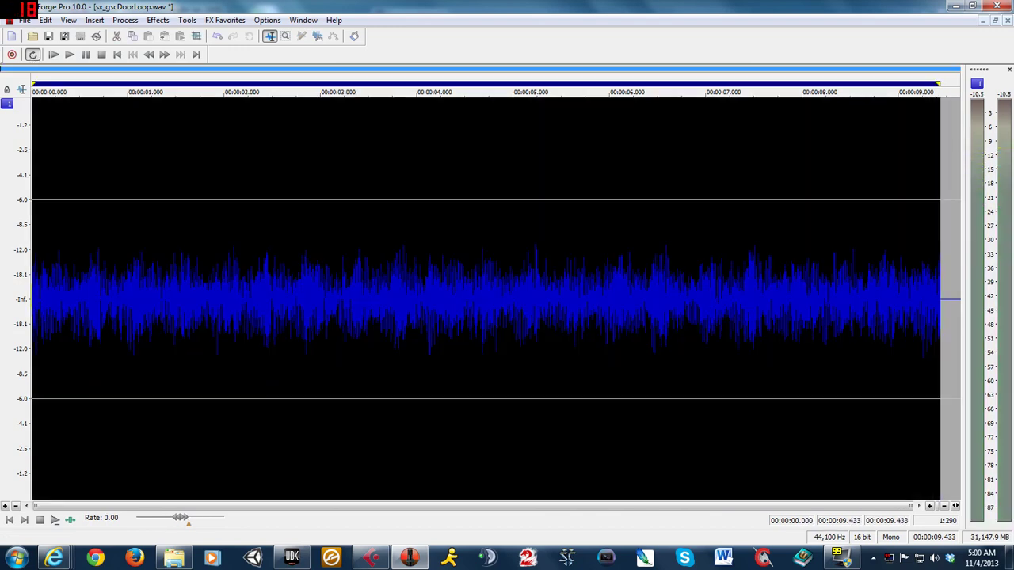
pyautogui.press('space')
pyautogui.click(874, 69)
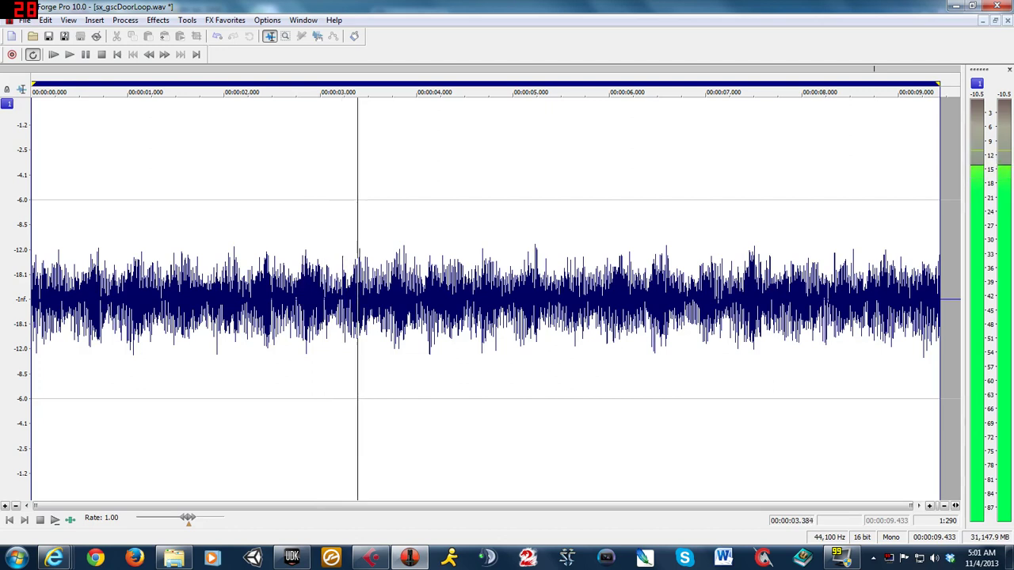
pyautogui.press('space')
pyautogui.click(48, 37)
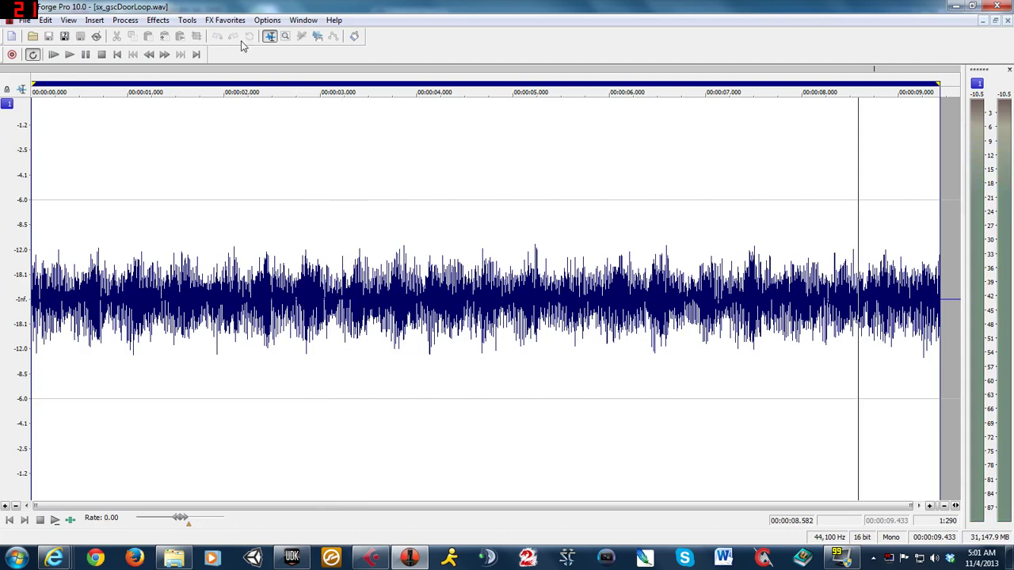
pyautogui.click(1008, 22)
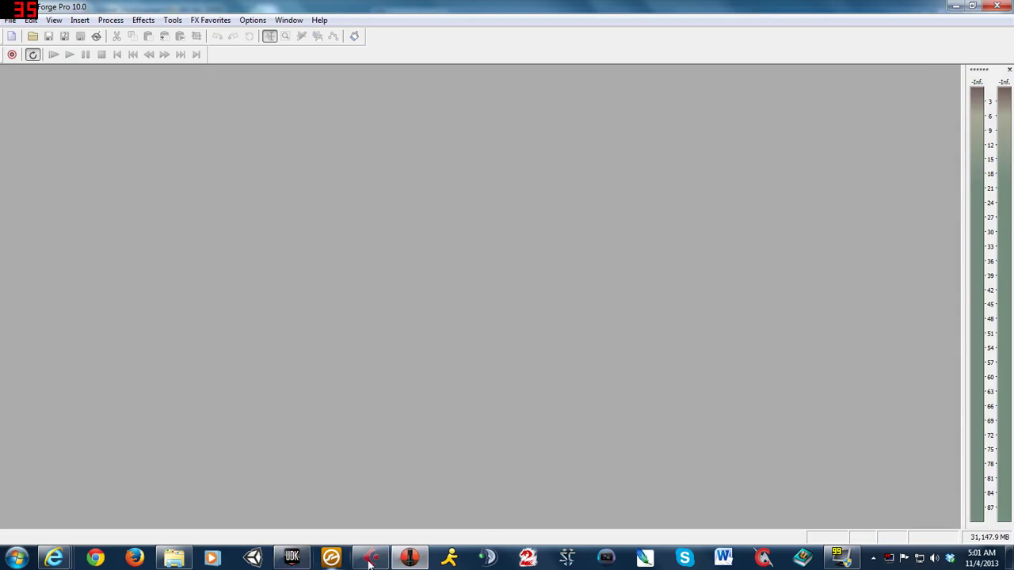
# - Reimport the edited sound into the sx_gscDoorLoop wave asset
pyautogui.click(292, 558)
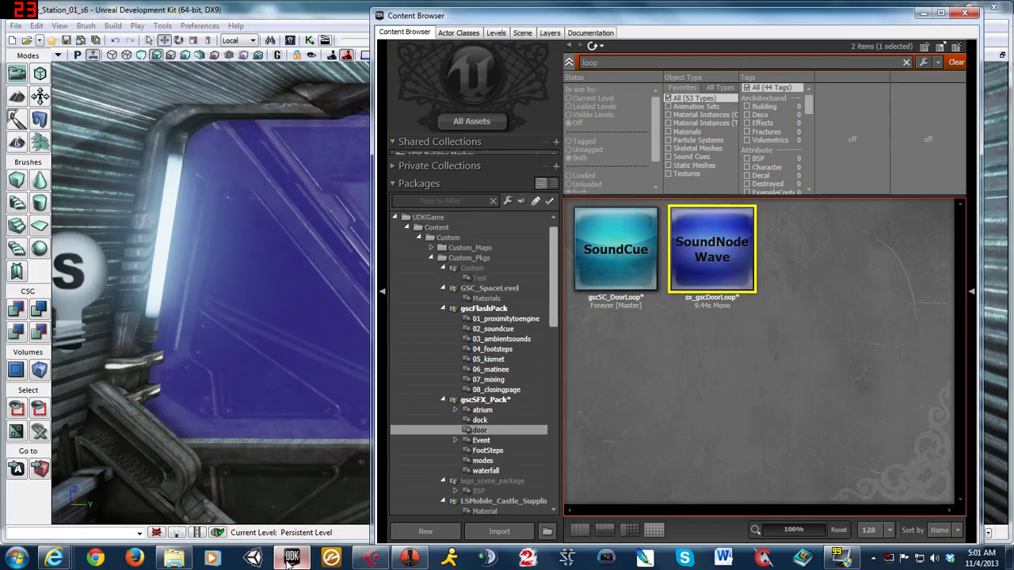
pyautogui.rightClick(727, 270)
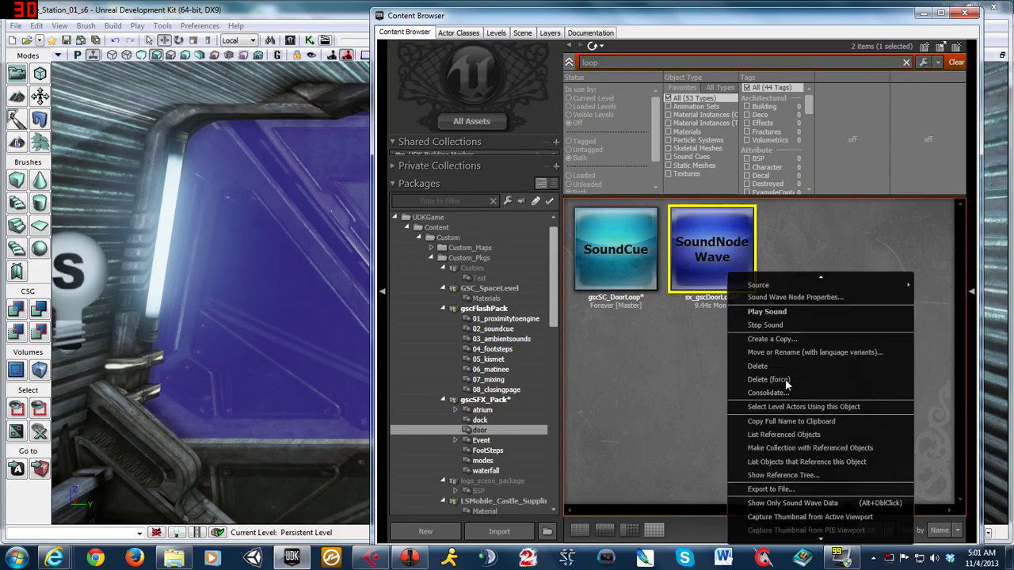
pyautogui.click(686, 462)
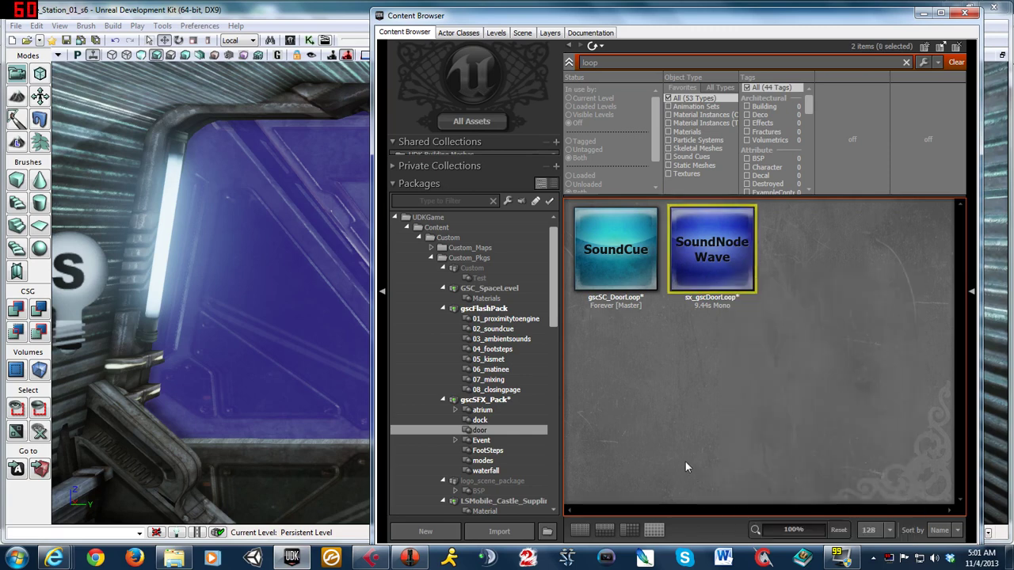
pyautogui.rightClick(721, 256)
pyautogui.moveTo(813, 258)
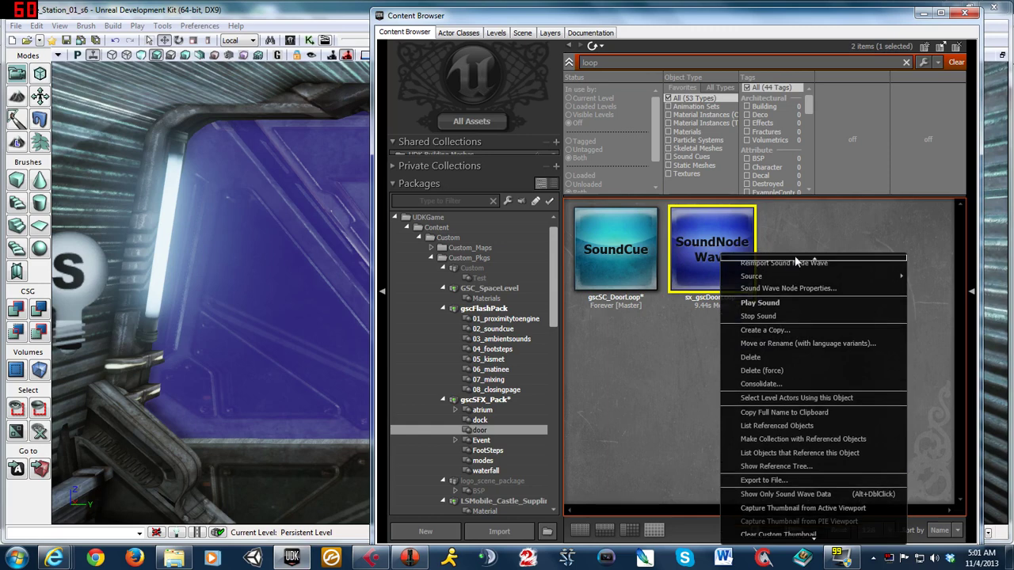
pyautogui.click(796, 280)
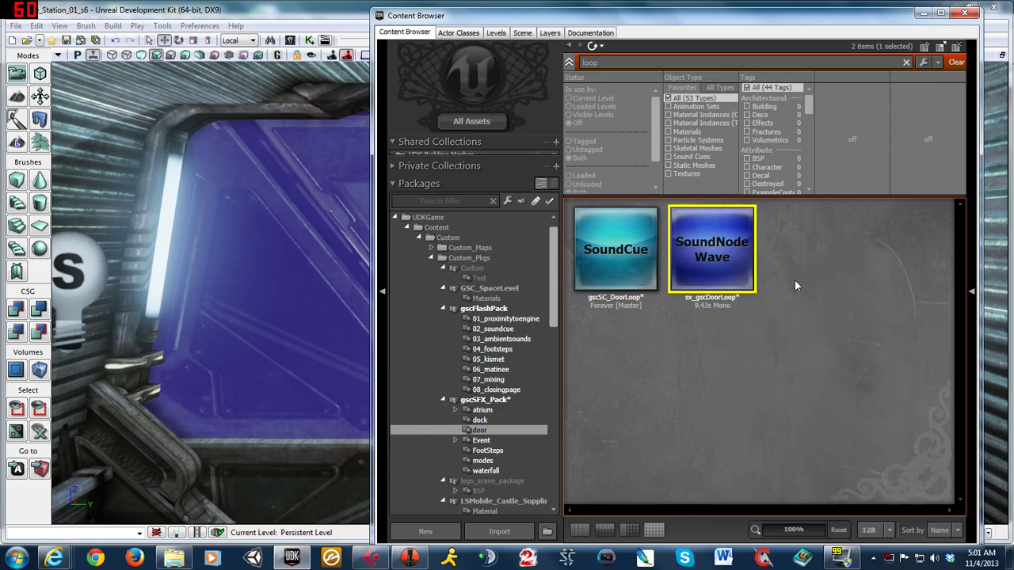
# - Save the gscSFX_Pack package
pyautogui.click(628, 252)
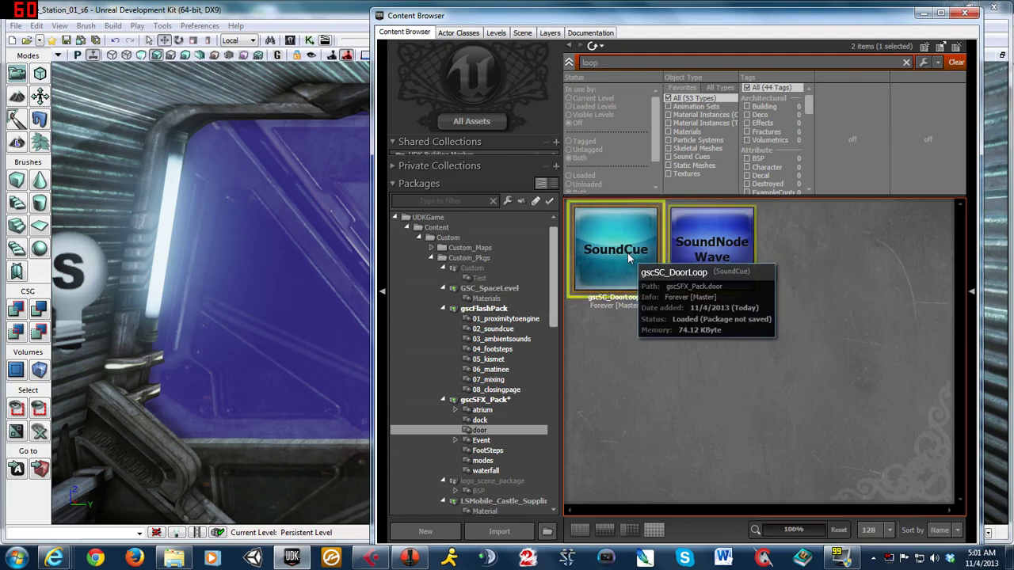
pyautogui.rightClick(627, 253)
pyautogui.click(615, 257)
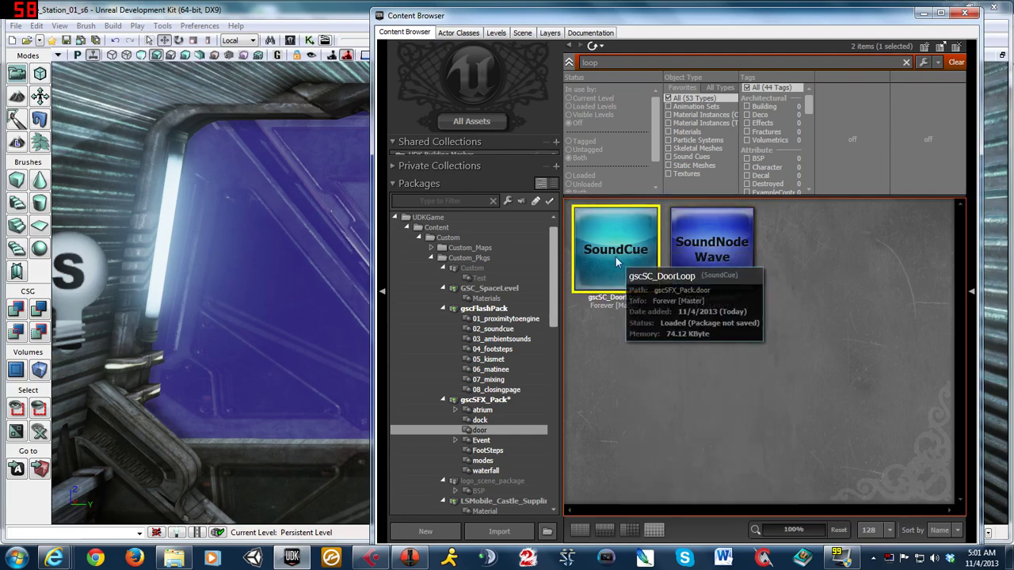
pyautogui.rightClick(605, 256)
pyautogui.click(509, 402)
pyautogui.rightClick(509, 402)
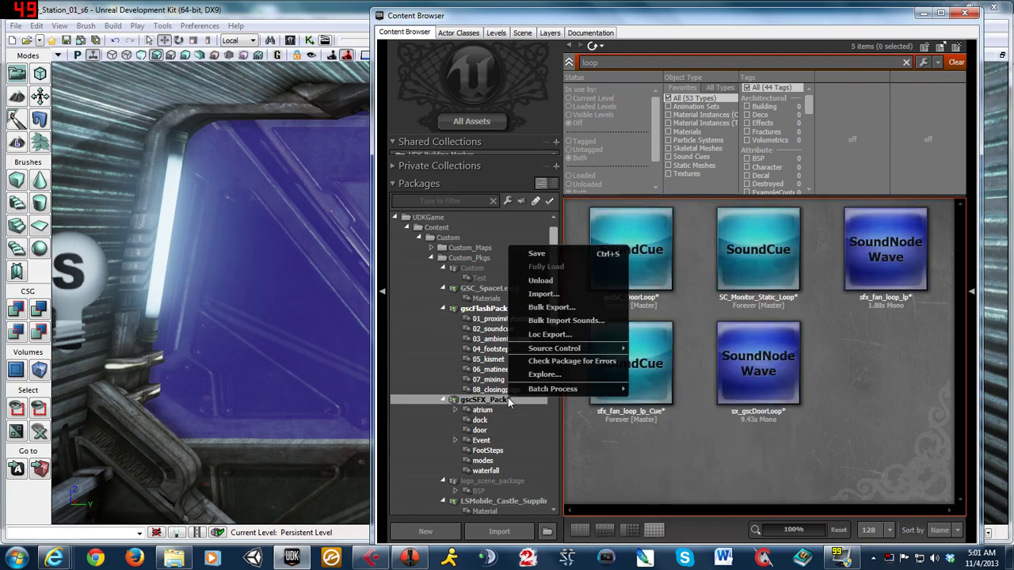
pyautogui.click(561, 253)
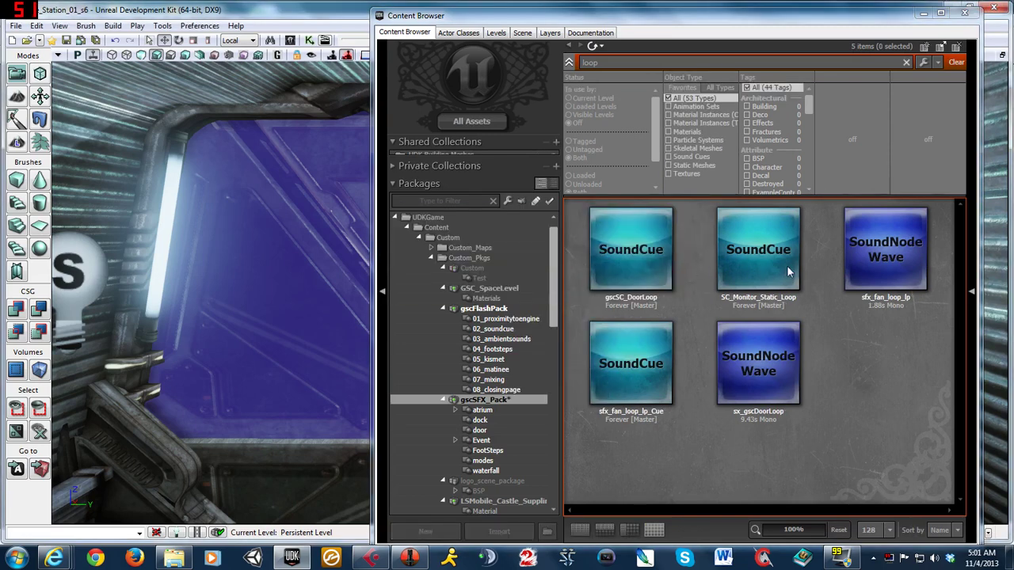
# - Show the door group's contents and clear the 'loop' search filter
pyautogui.click(645, 264)
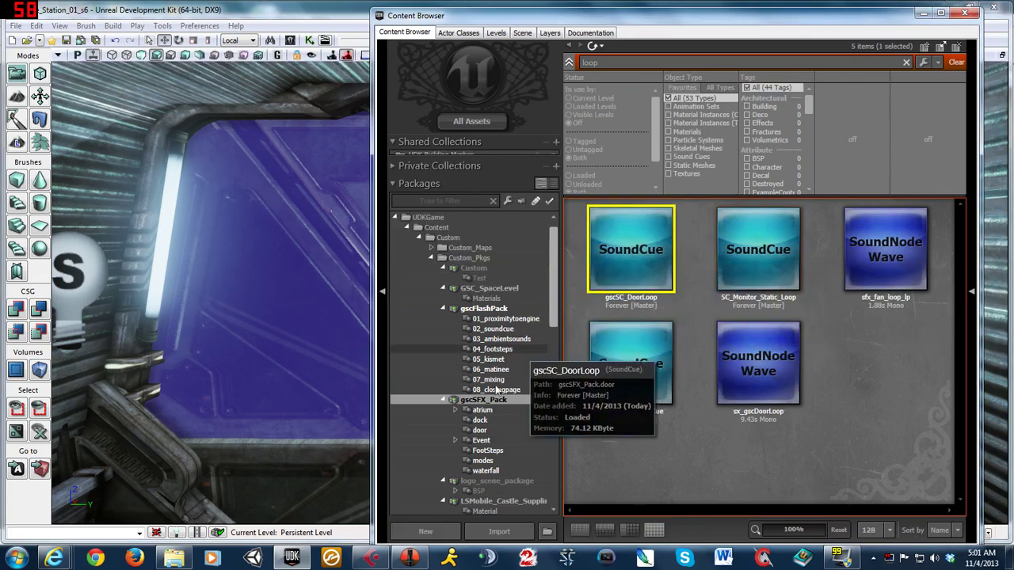
pyautogui.click(498, 433)
pyautogui.click(626, 264)
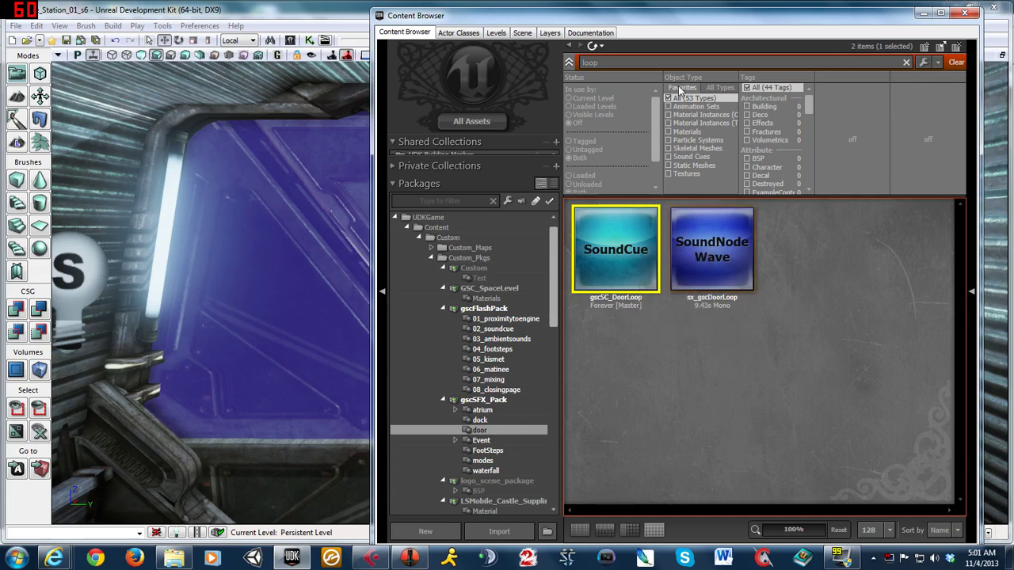
pyautogui.click(907, 62)
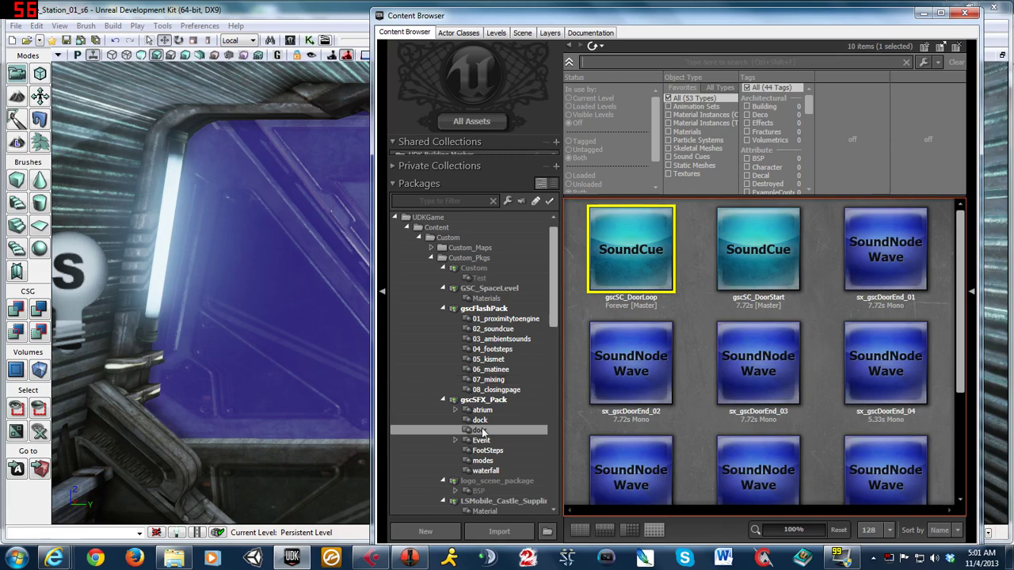
# - Create a new SoundCue named gscSC_DoorEnd in gscSFX_Pack's door group
pyautogui.rightClick(809, 309)
pyautogui.moveTo(890, 304)
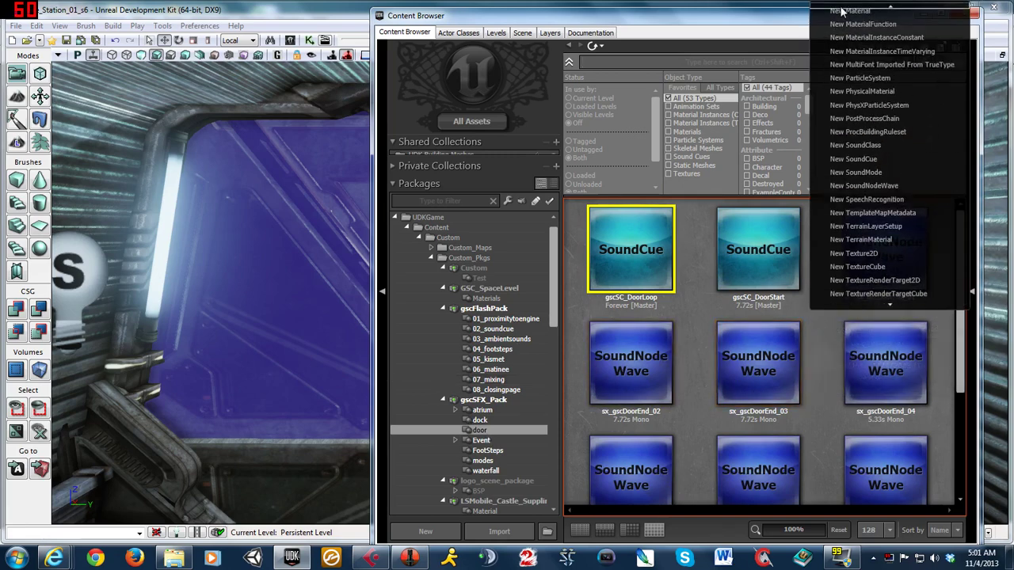
pyautogui.click(883, 160)
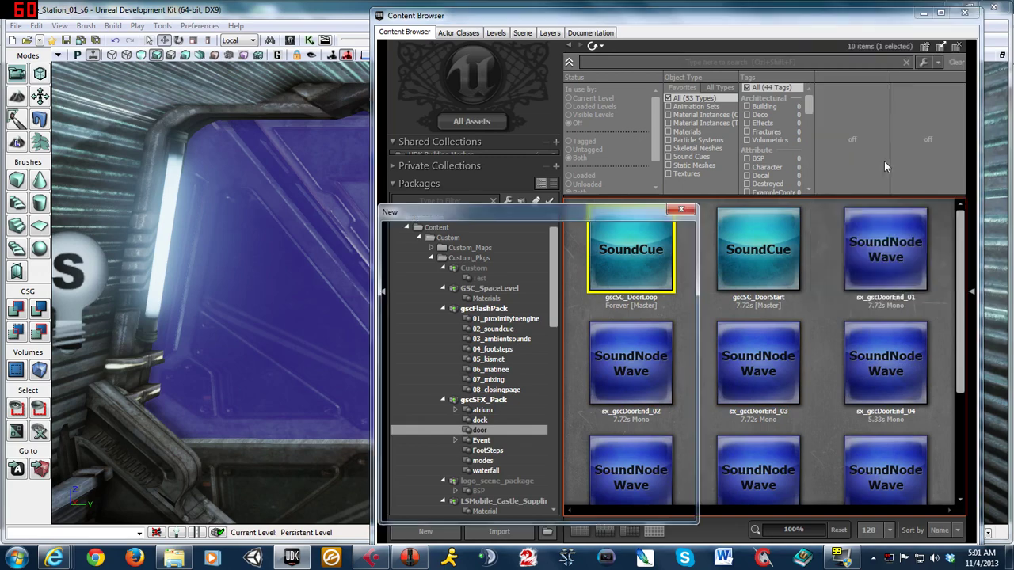
pyautogui.moveTo(545, 215); pyautogui.dragTo(268, 161)
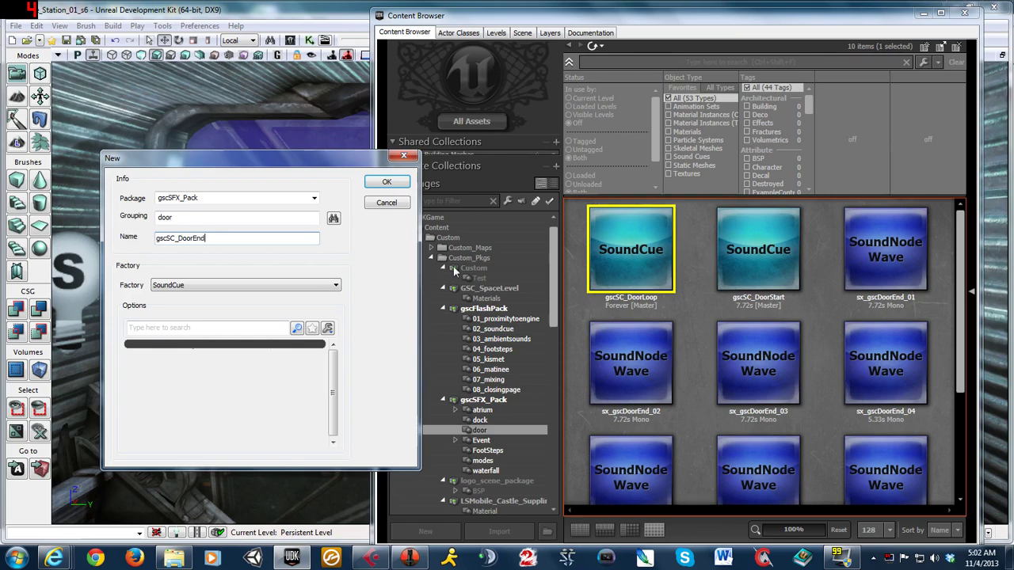
pyautogui.click(387, 181)
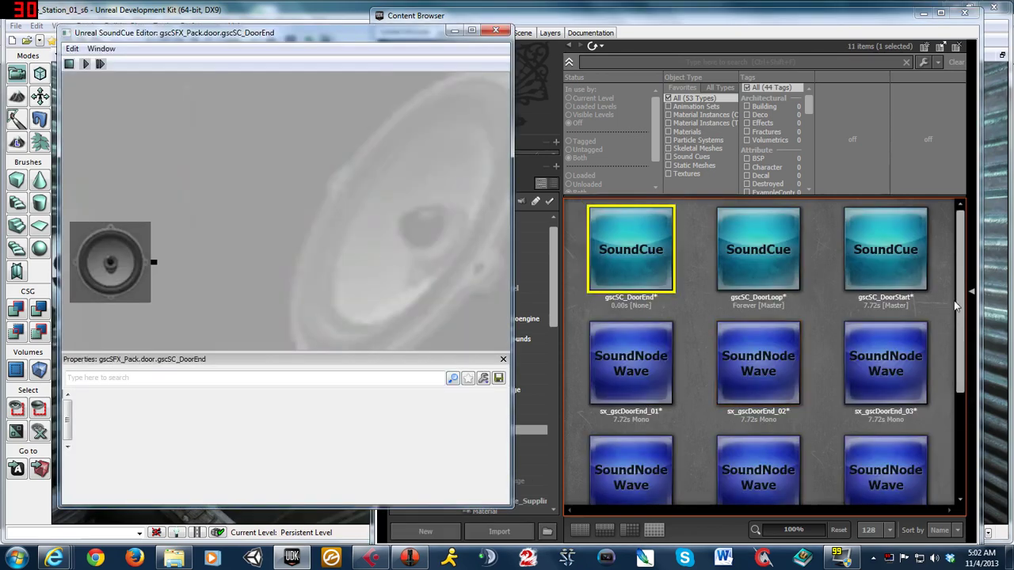
# - Select the first DoorEnd wave and filter the Content Browser by 'end'
pyautogui.click(956, 306)
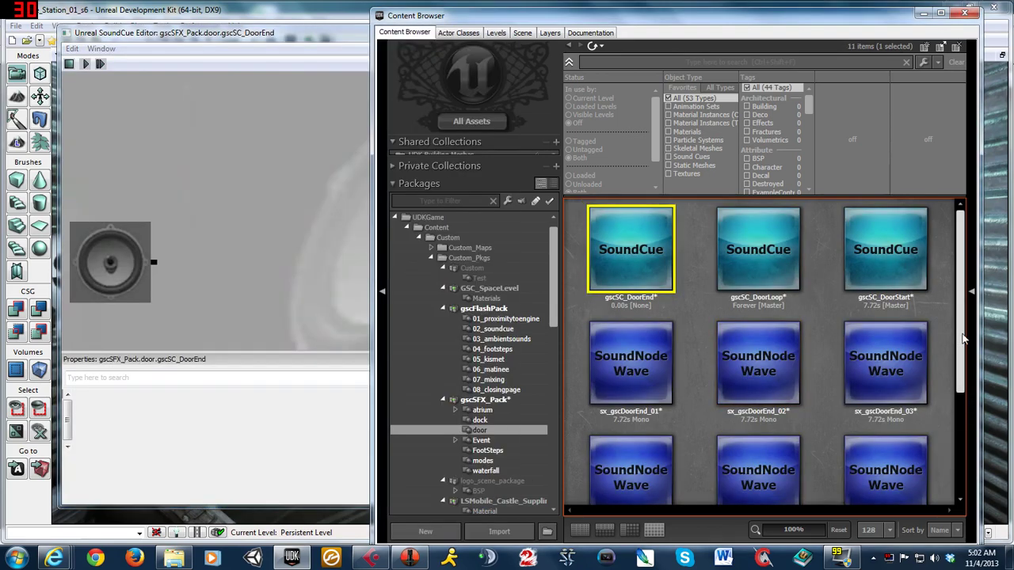
pyautogui.click(666, 379)
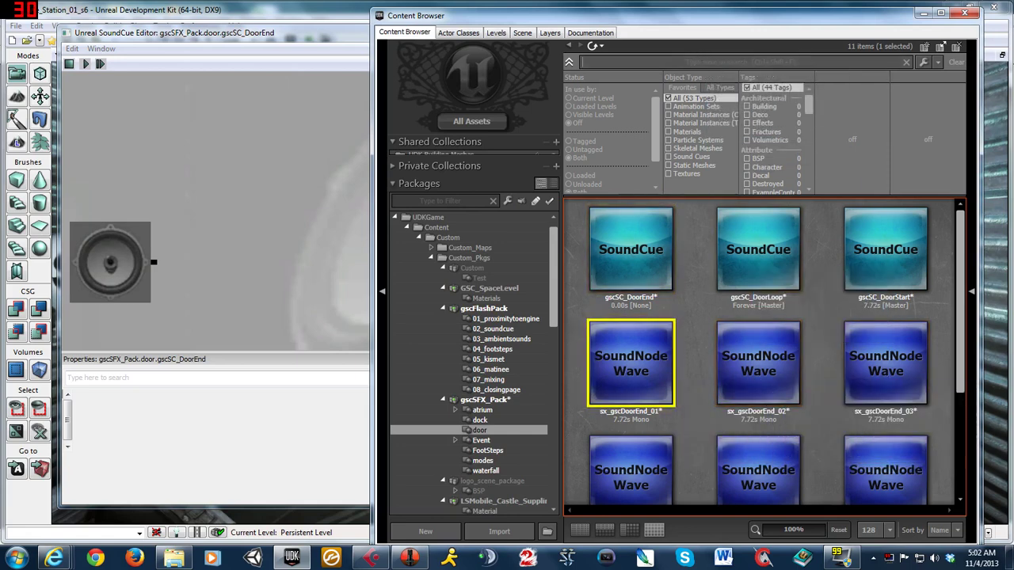
pyautogui.write('end')
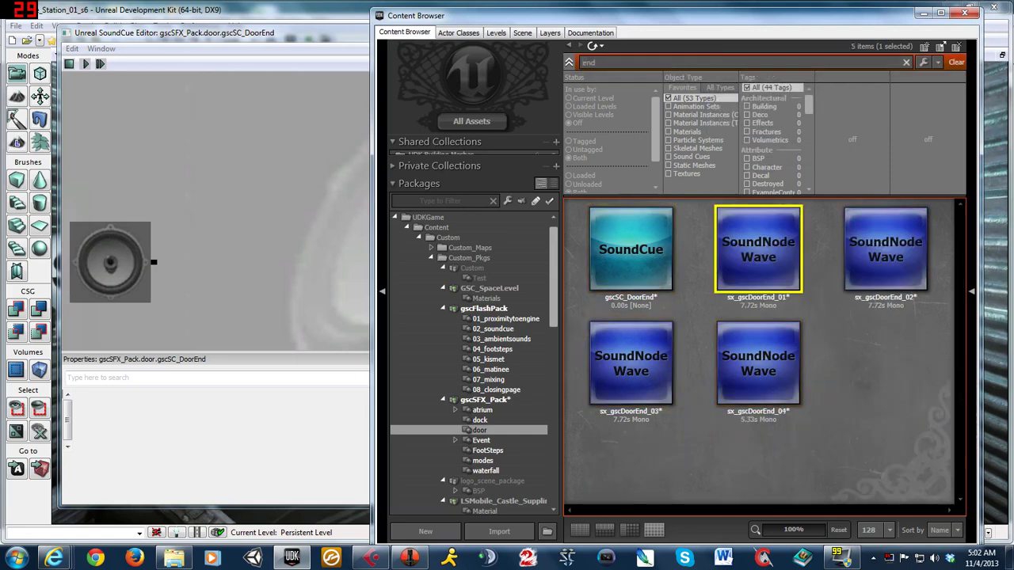
# - Select all four DoorEnd waves and add a Random node fed by them
pyautogui.keyDown('shift'); pyautogui.click(755, 360); pyautogui.keyUp('shift')
pyautogui.click(224, 175)
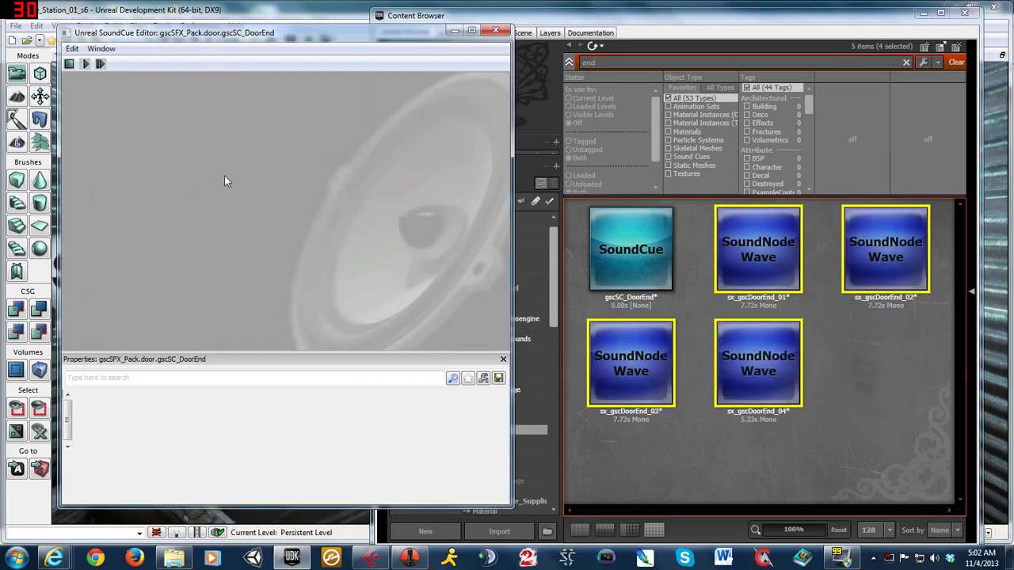
pyautogui.rightClick(279, 168)
pyautogui.click(346, 207)
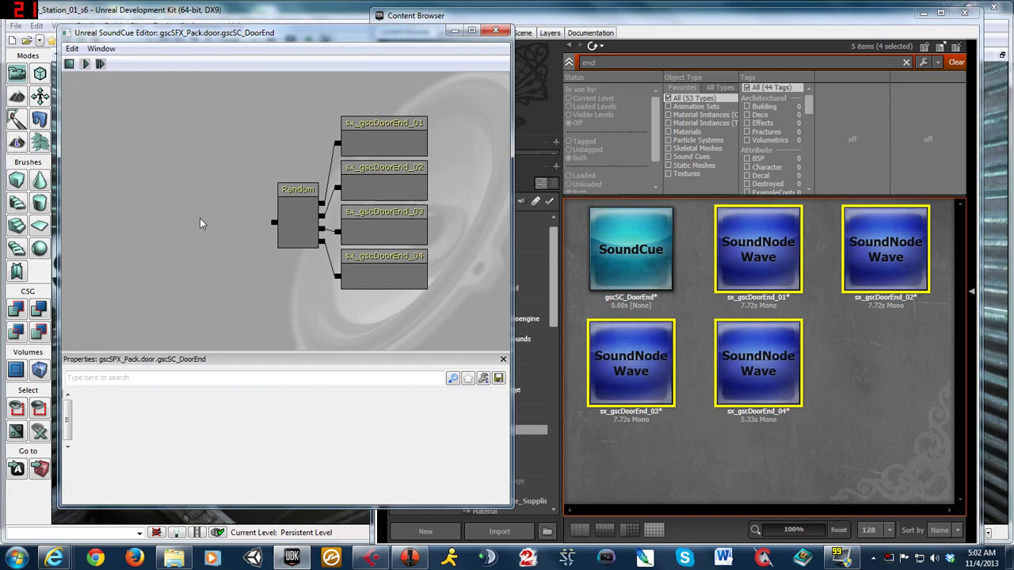
pyautogui.moveTo(202, 222)
pyautogui.mouseDown()
pyautogui.moveTo(305, 233)
pyautogui.moveTo(312, 218)
pyautogui.moveTo(302, 223)
pyautogui.mouseUp()
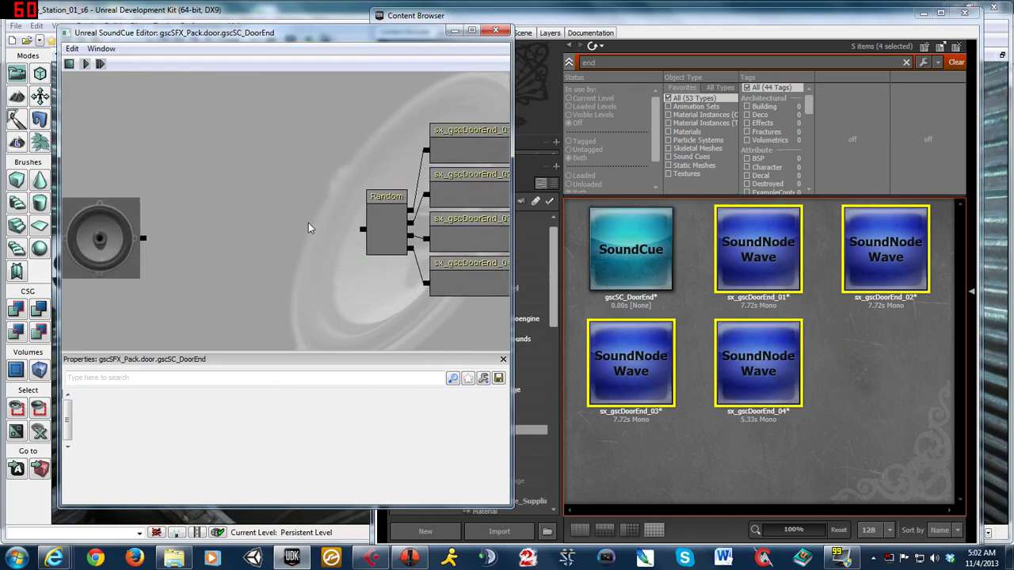
# - Insert Modulator and Attenuation nodes and wire the chain to the output
pyautogui.rightClick(252, 214)
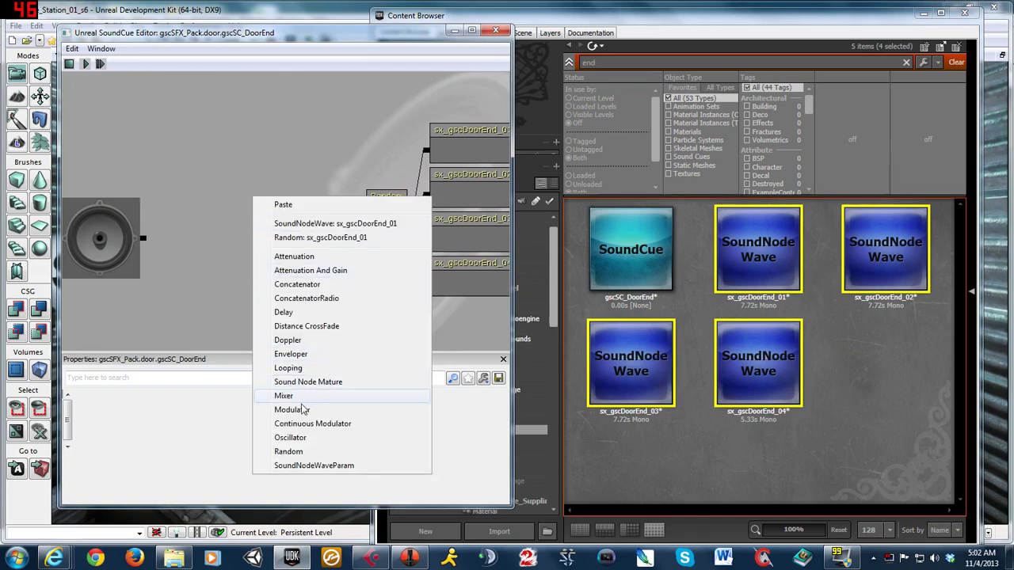
pyautogui.click(293, 409)
pyautogui.moveTo(285, 242)
pyautogui.mouseDown()
pyautogui.moveTo(306, 228)
pyautogui.moveTo(362, 229)
pyautogui.mouseUp()
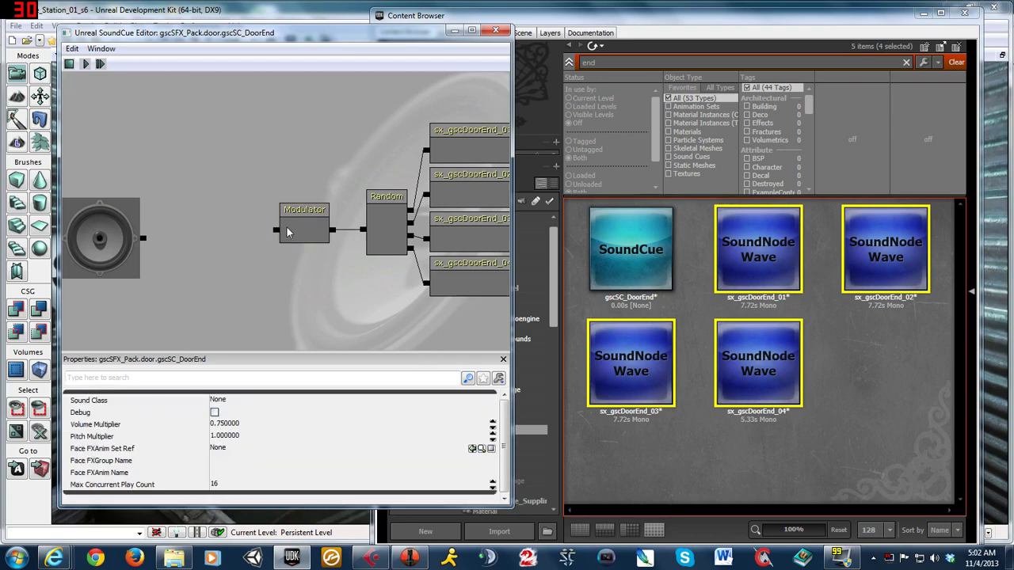
pyautogui.rightClick(197, 231)
pyautogui.click(215, 252)
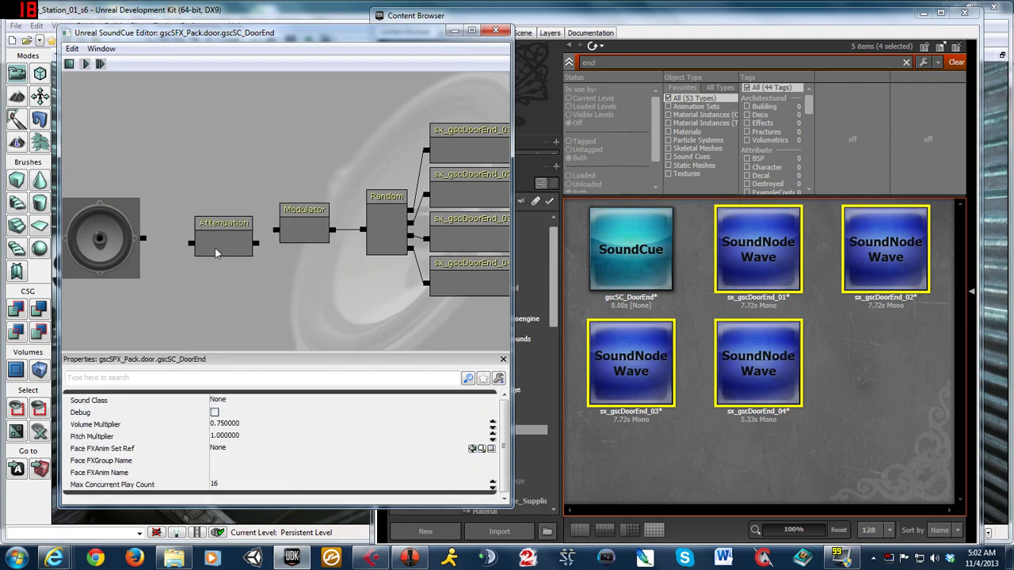
pyautogui.moveTo(255, 243); pyautogui.dragTo(276, 229)
pyautogui.moveTo(160, 240); pyautogui.dragTo(143, 237)
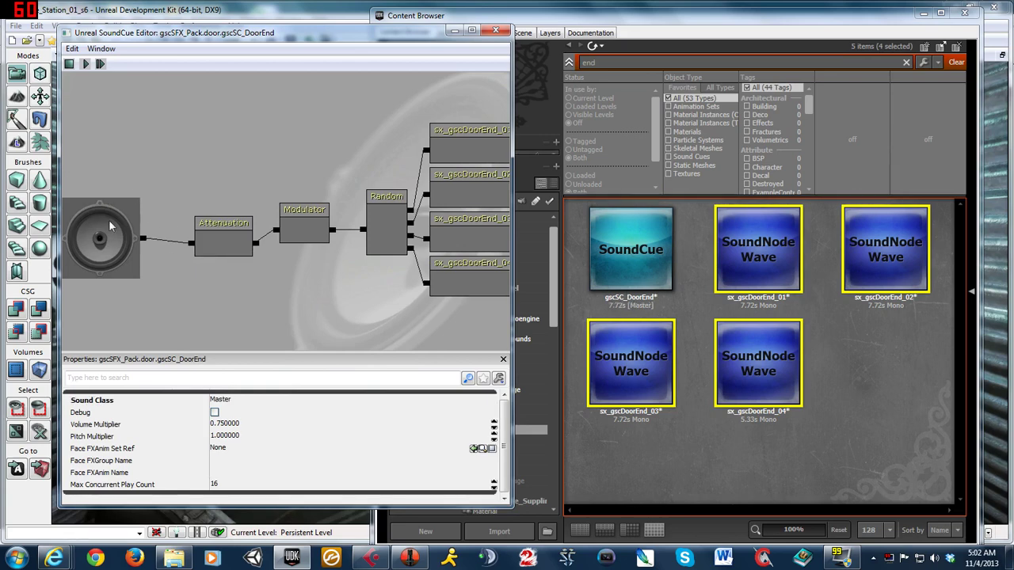
pyautogui.click(209, 242)
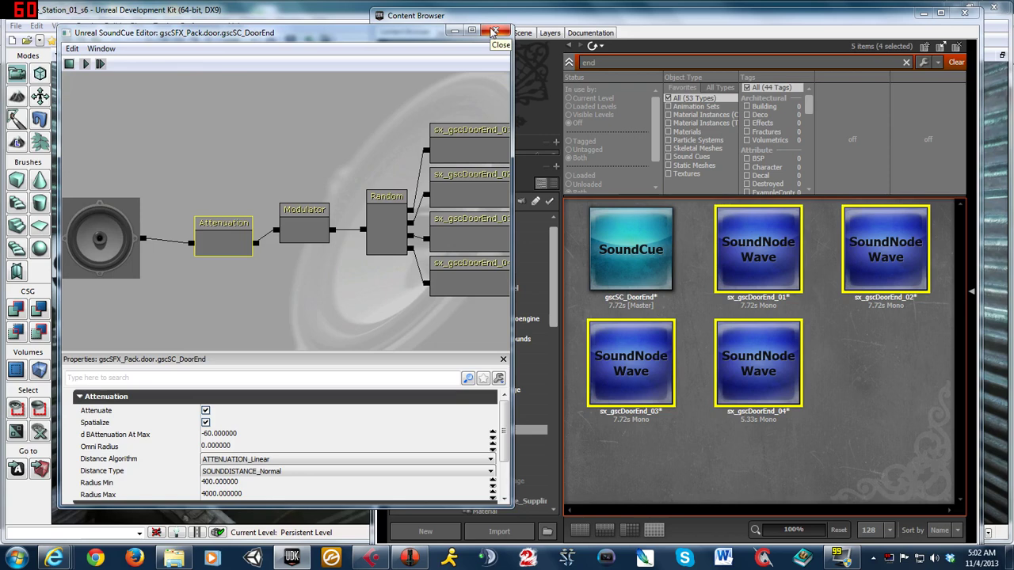
# - Close the SoundCue Editor and save the gscSFX_Pack package
pyautogui.click(493, 32)
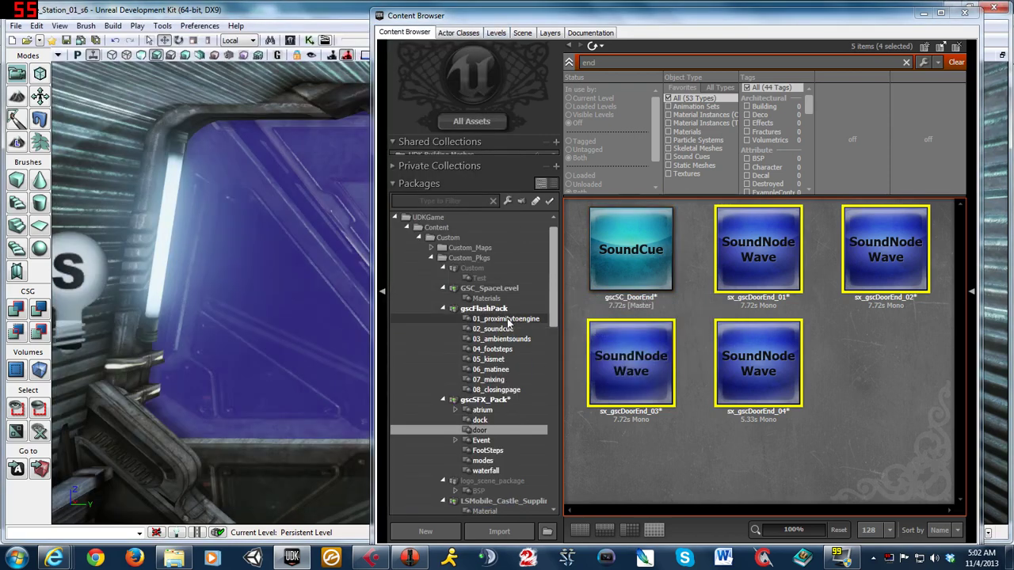
pyautogui.rightClick(478, 402)
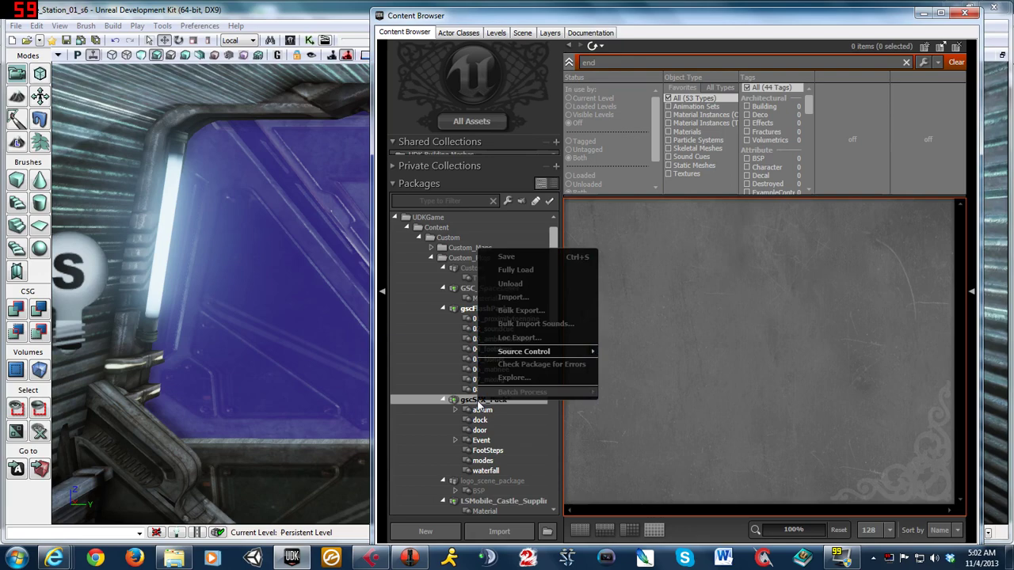
pyautogui.click(511, 257)
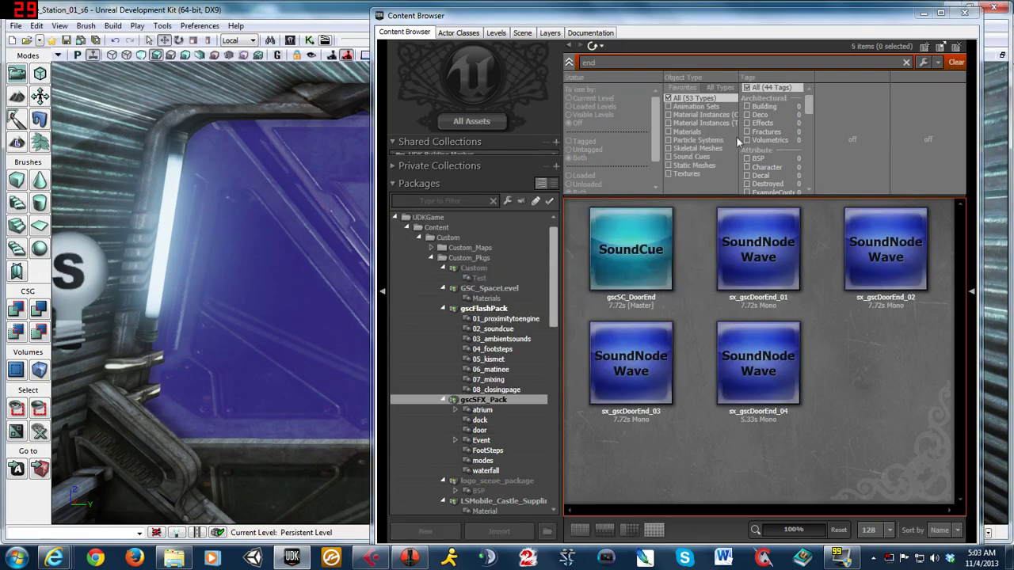
# - Filter the door group to Sound Cues, showing gscSC_DoorStart, gscSC_DoorLoop and gscSC_DoorEnd
pyautogui.click(906, 62)
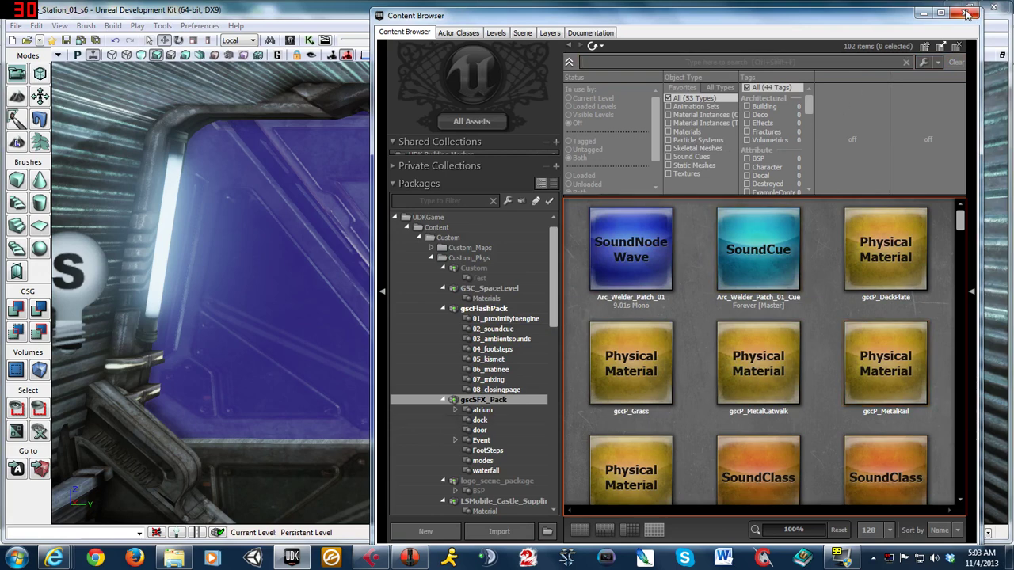
pyautogui.click(497, 431)
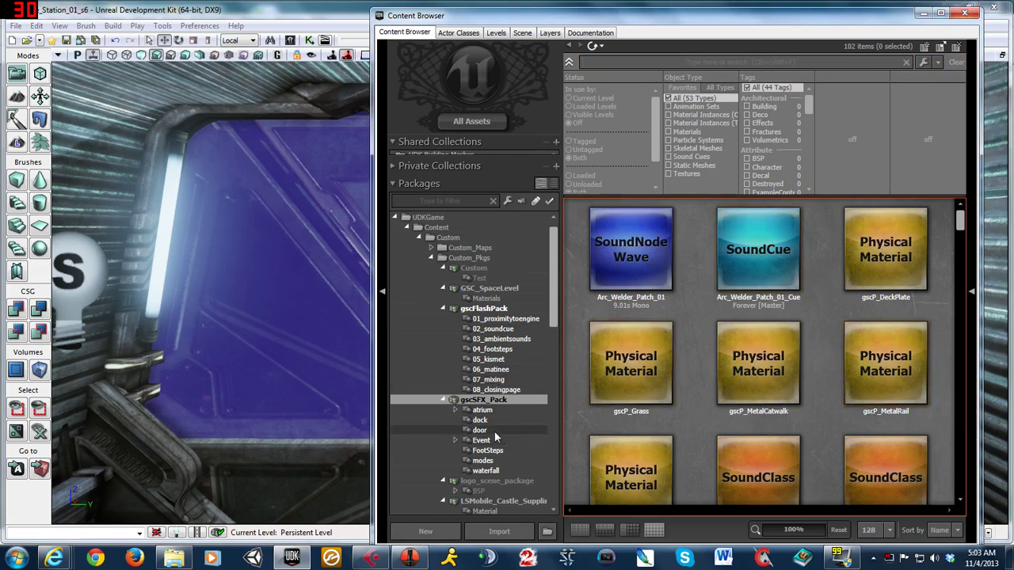
pyautogui.click(669, 157)
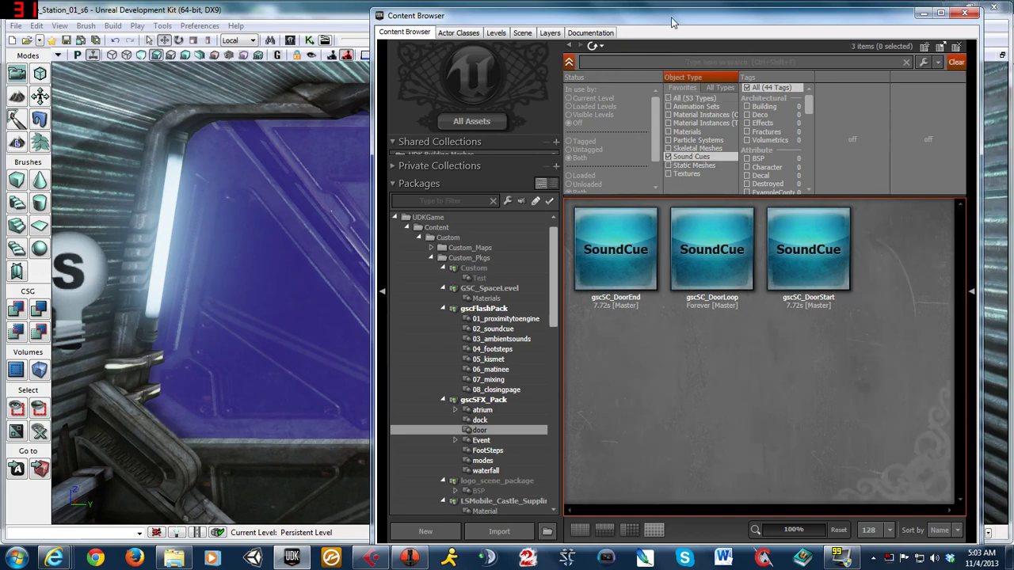
pyautogui.moveTo(672, 23); pyautogui.dragTo(686, 23)
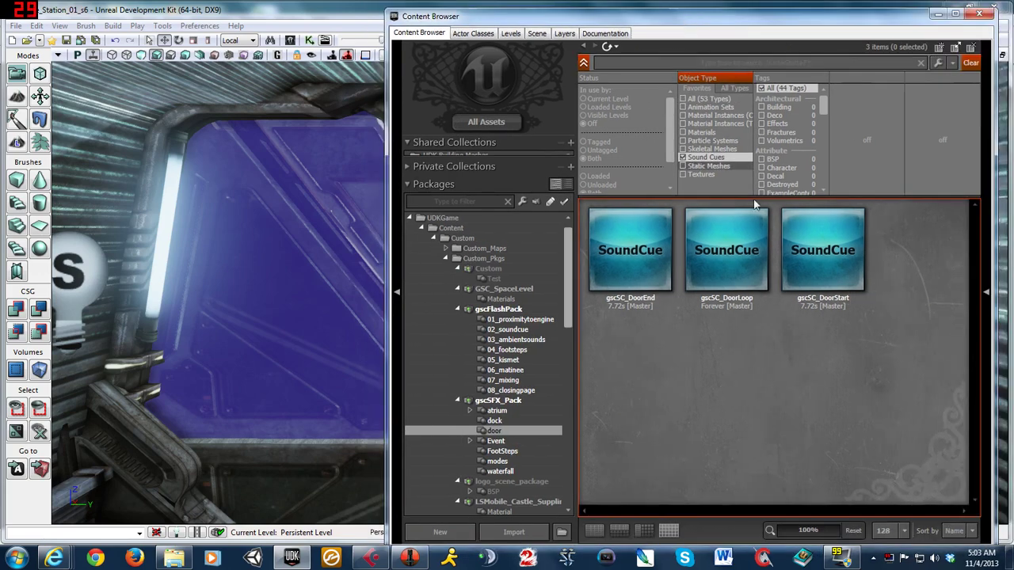
pyautogui.click(853, 254)
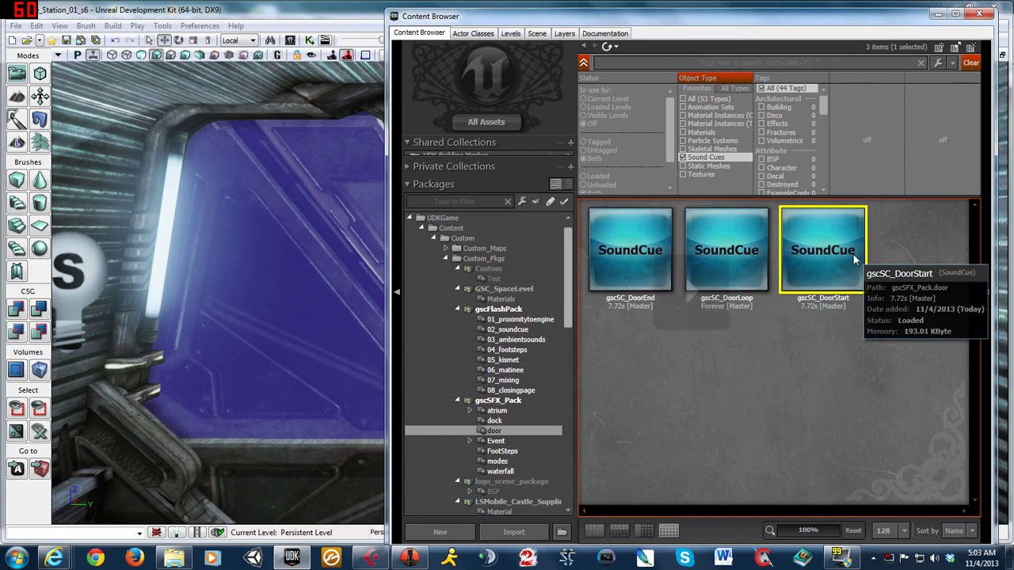
pyautogui.click(749, 257)
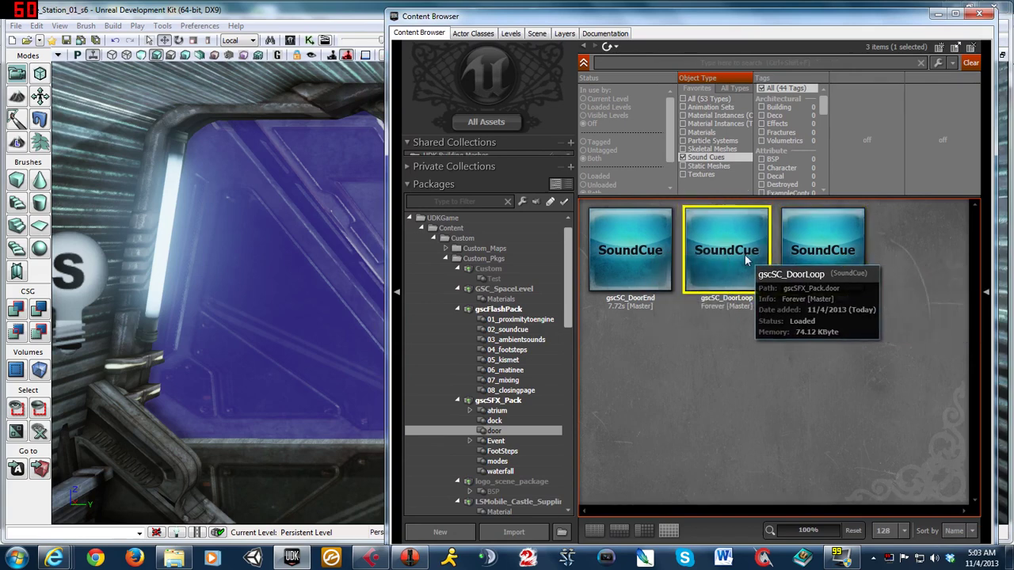
pyautogui.click(641, 277)
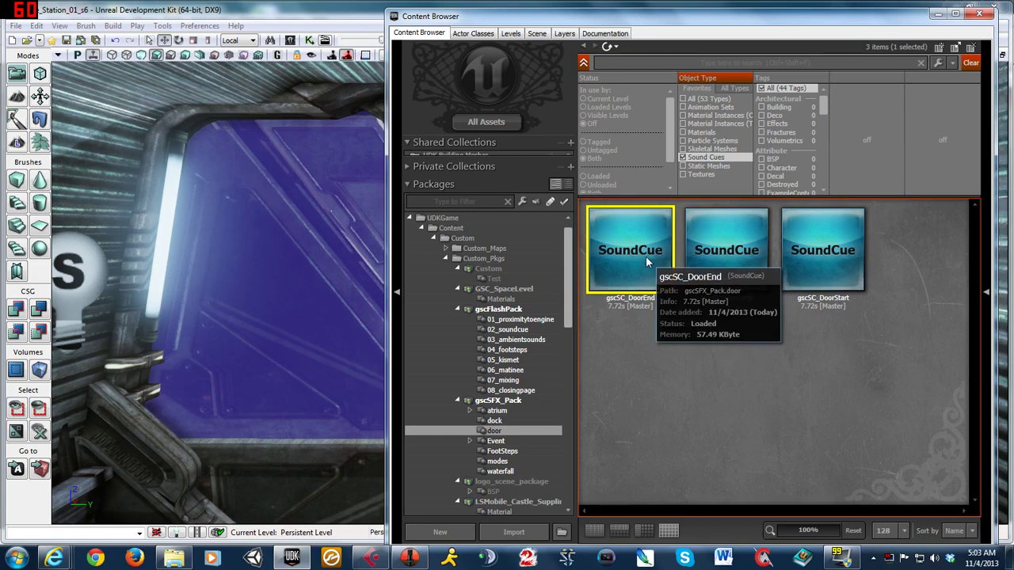
# - Open gscSC_DoorEnd in the SoundCue Editor
pyautogui.rightClick(646, 256)
pyautogui.scroll(1, 711, 259)
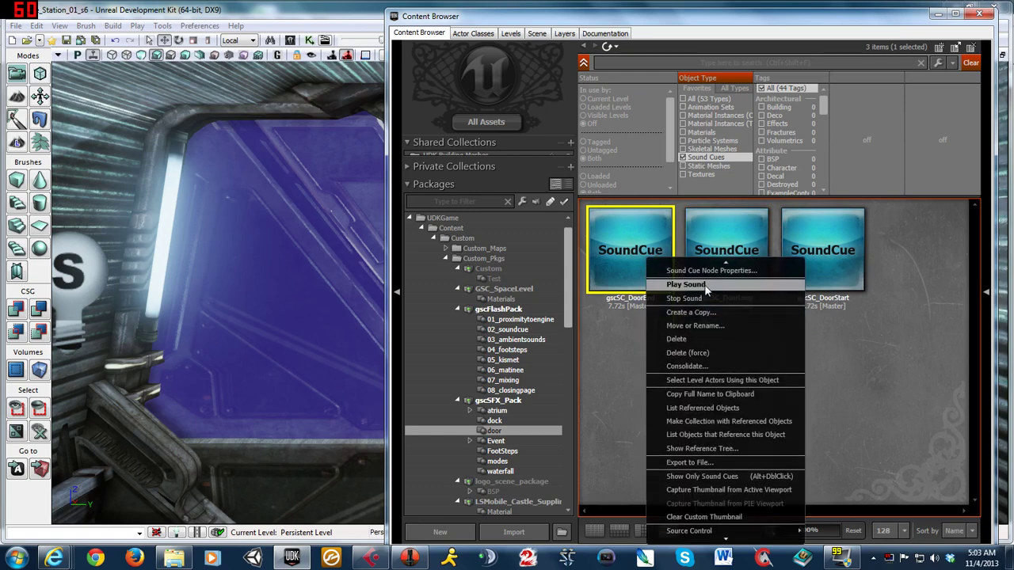
pyautogui.scroll(1, 717, 279)
pyautogui.scroll(1, 722, 279)
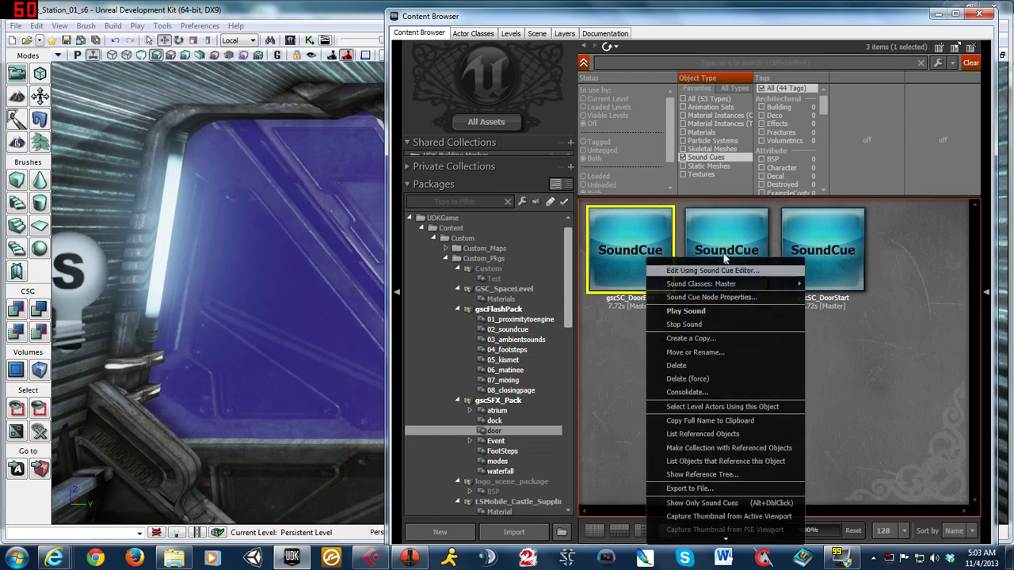
pyautogui.scroll(1, 721, 285)
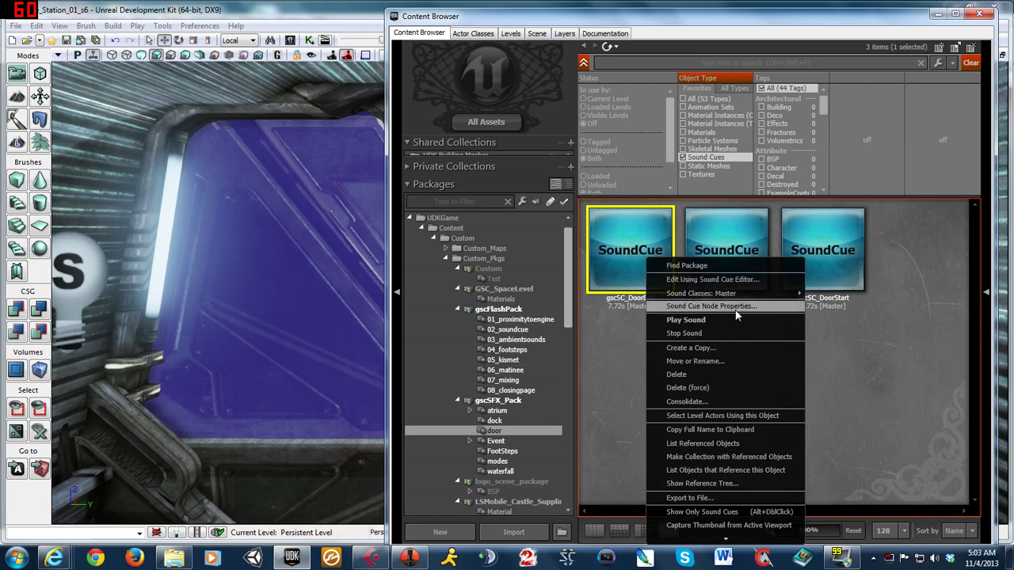
pyautogui.click(721, 282)
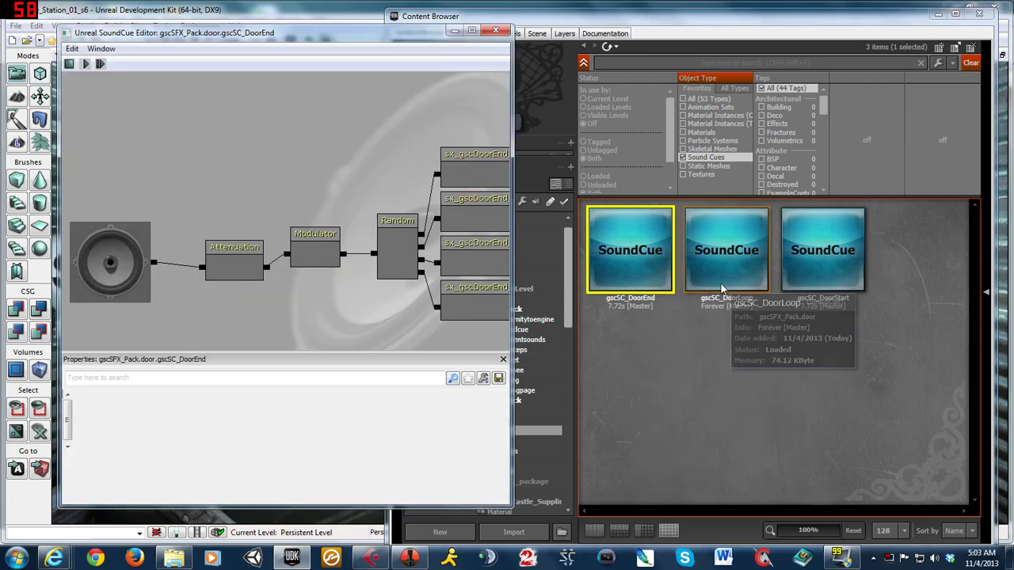
# - Review the Random node and the four DoorEnd wave nodes, then return to Cubase
pyautogui.click(397, 248)
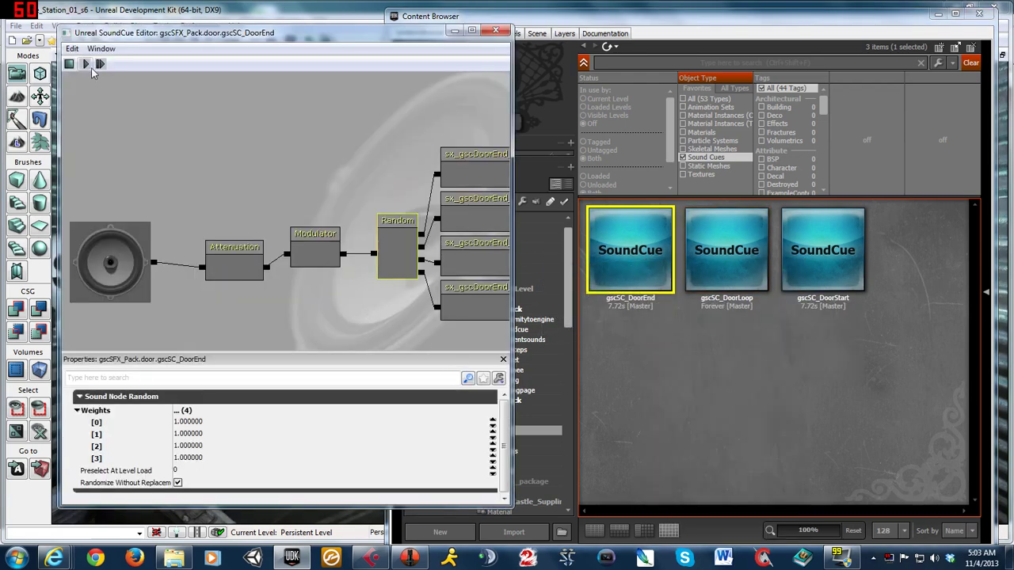
pyautogui.click(447, 184)
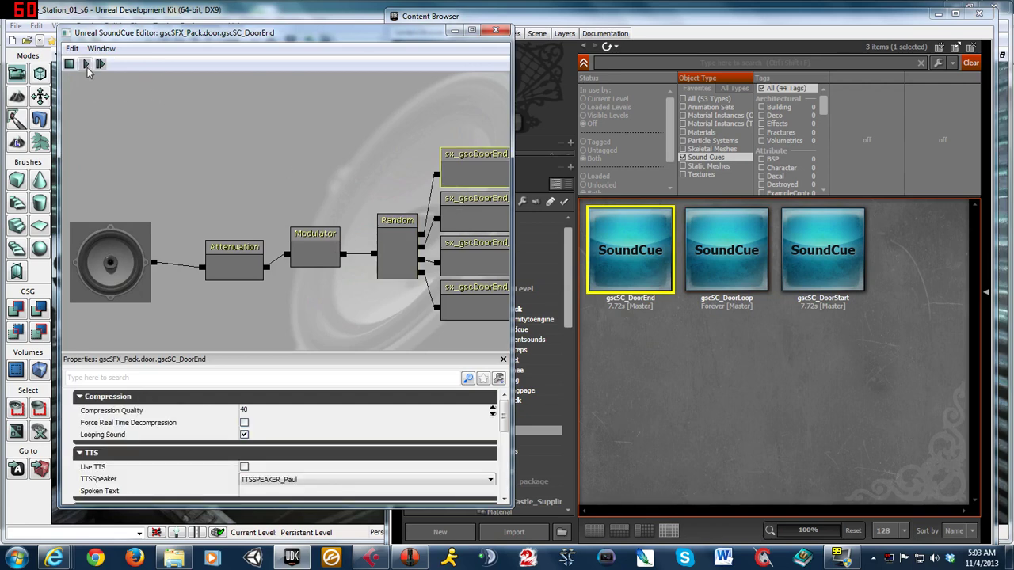
pyautogui.click(488, 224)
pyautogui.moveTo(511, 287); pyautogui.dragTo(634, 286)
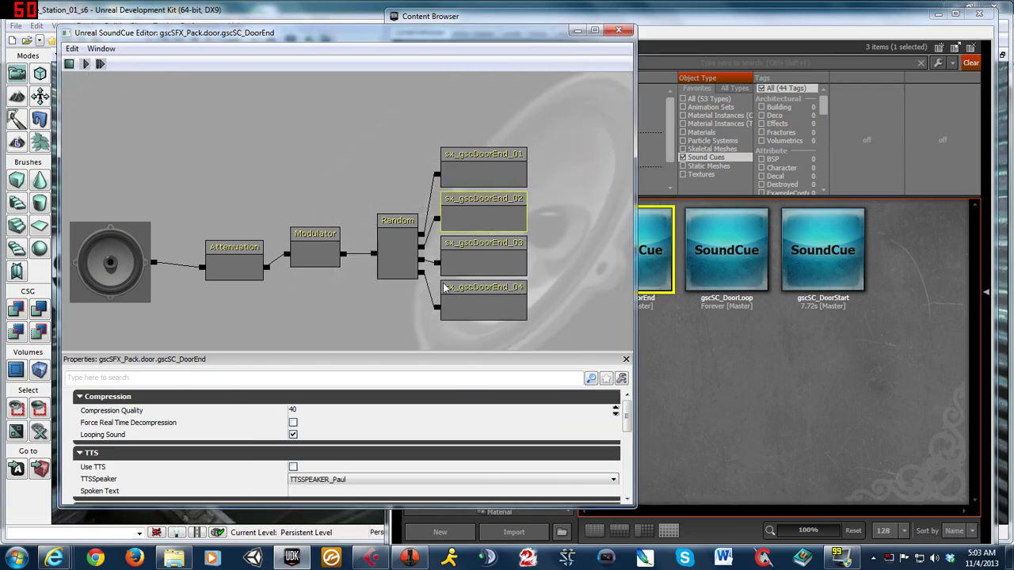
pyautogui.click(85, 64)
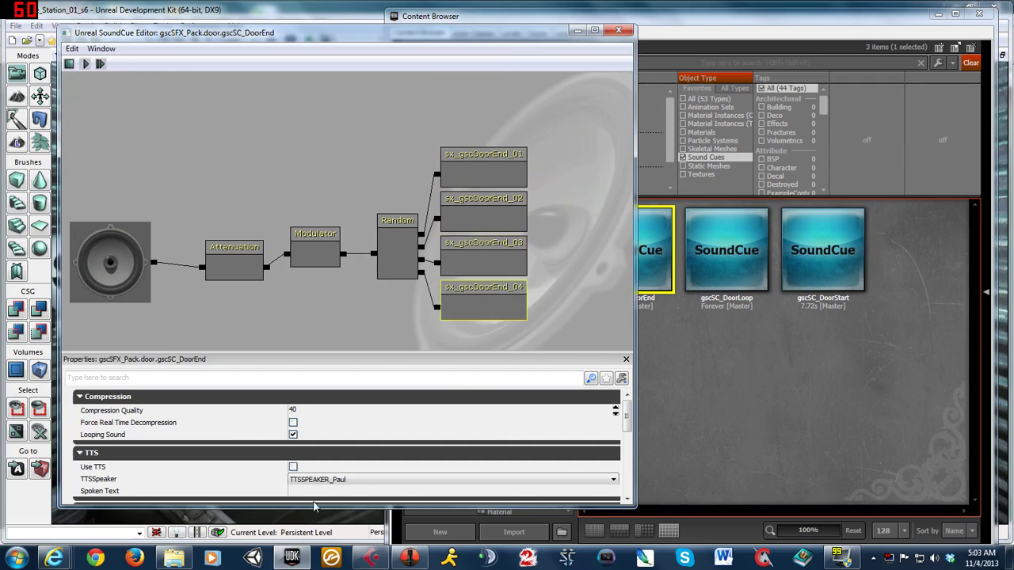
pyautogui.click(370, 559)
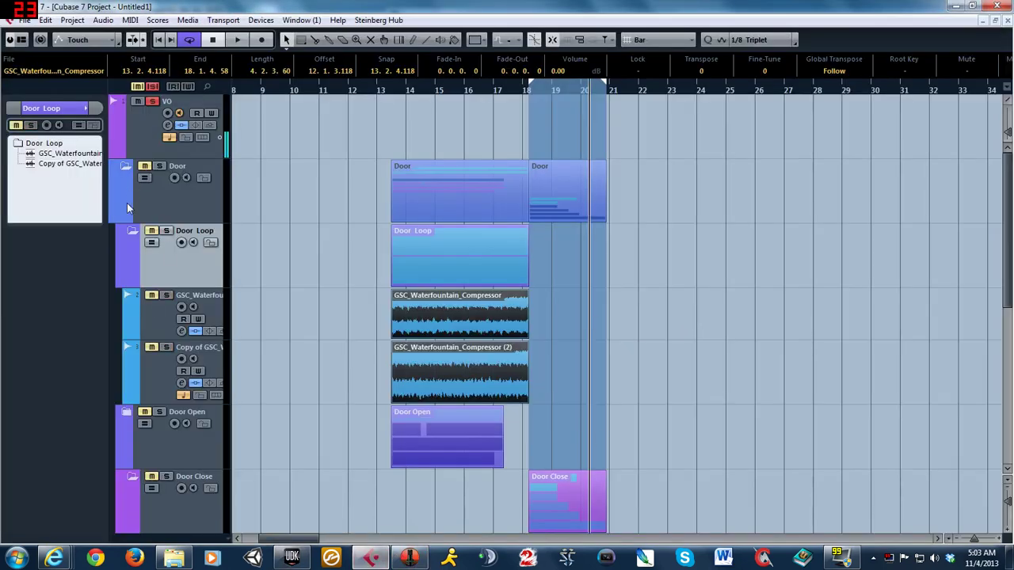
# - Export the first door-end variation as sx_gscDoorEnd_01.wav, overwriting the old file
pyautogui.click(321, 329)
pyautogui.scroll(-10, 321, 329)
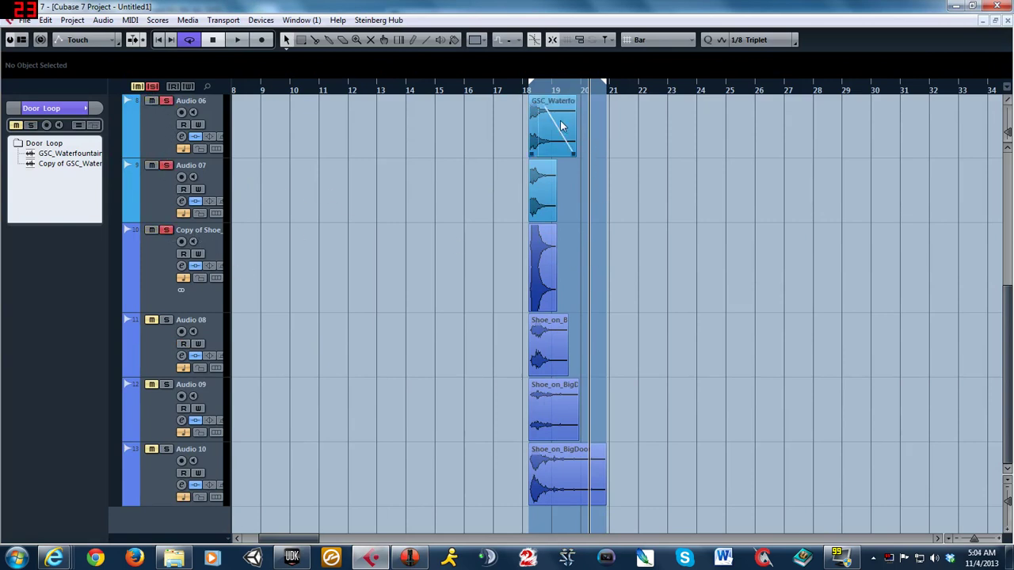
pyautogui.moveTo(632, 130)
pyautogui.mouseDown()
pyautogui.moveTo(531, 286)
pyautogui.moveTo(490, 296)
pyautogui.mouseUp()
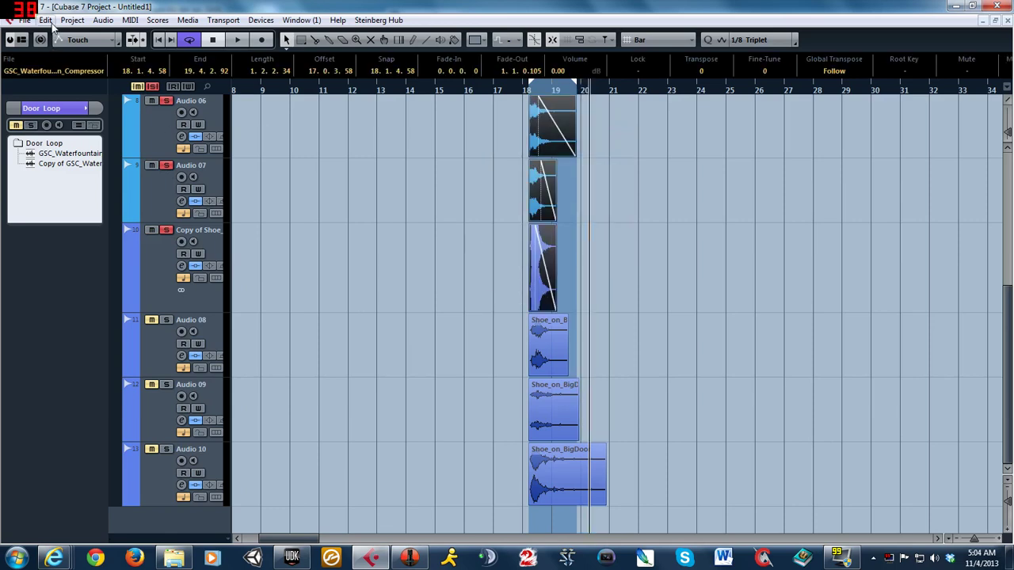
pyautogui.click(26, 18)
pyautogui.moveTo(47, 245)
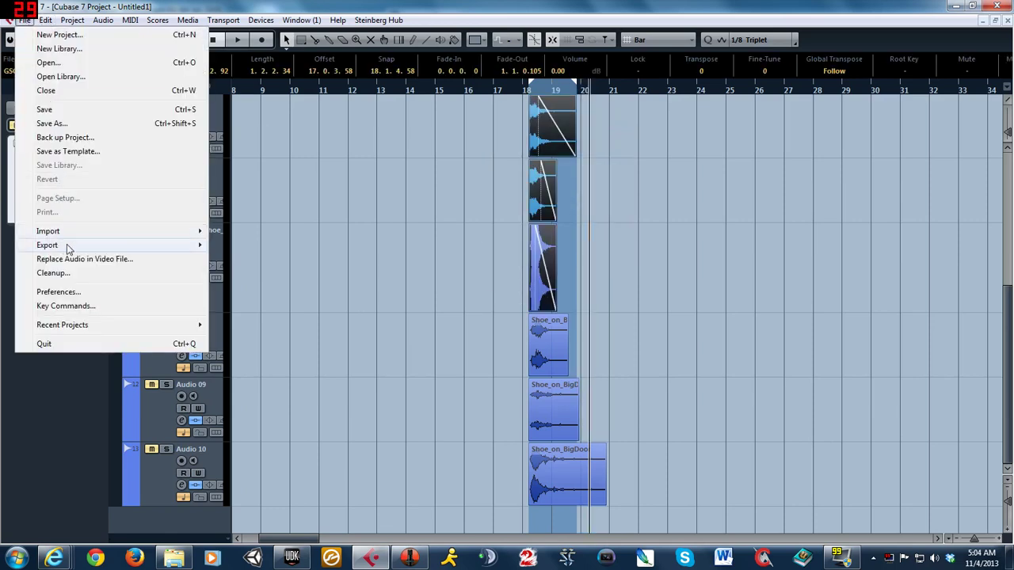
pyautogui.click(254, 273)
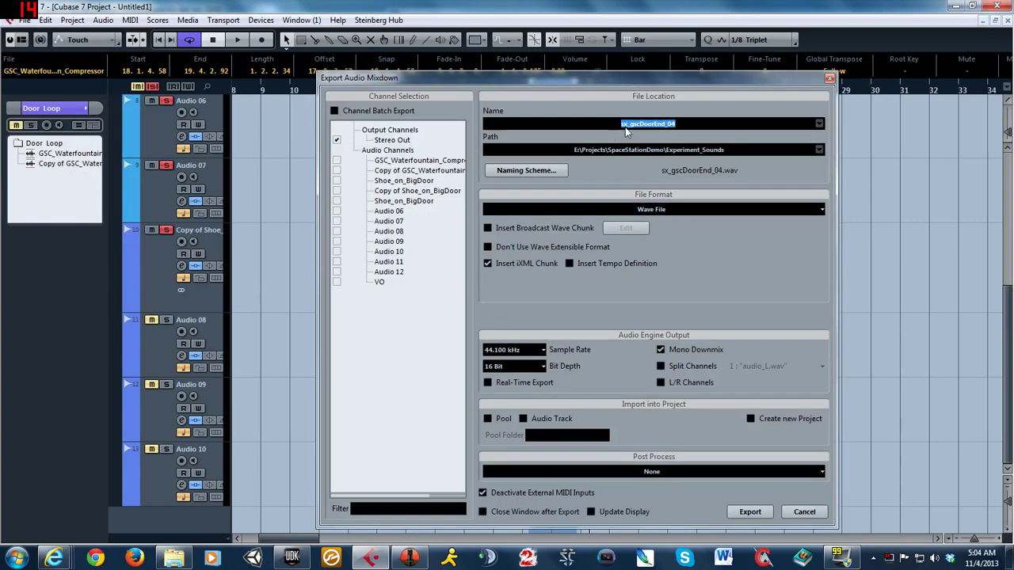
pyautogui.click(712, 128)
pyautogui.press('BackSpace')
pyautogui.write('1')
pyautogui.click(746, 513)
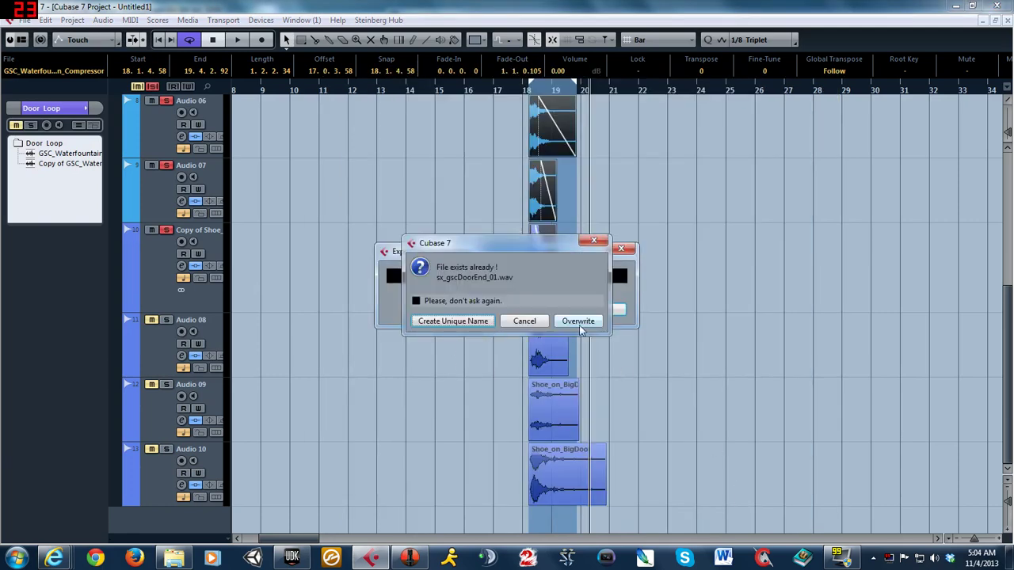
pyautogui.click(580, 324)
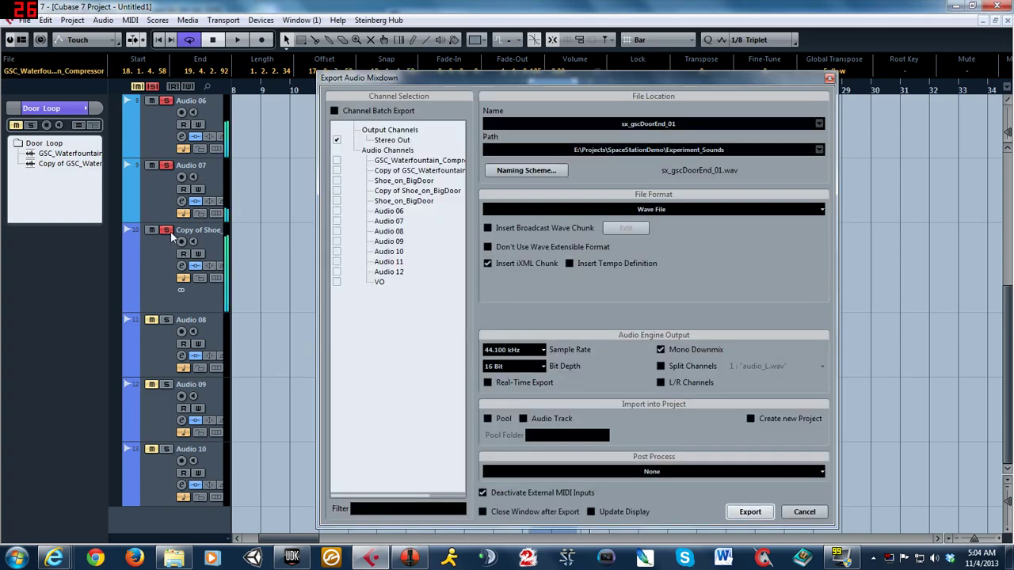
# - Solo Audio 08 and export it as sx_gscDoorEnd_02.wav, overwriting the old file
pyautogui.click(168, 231)
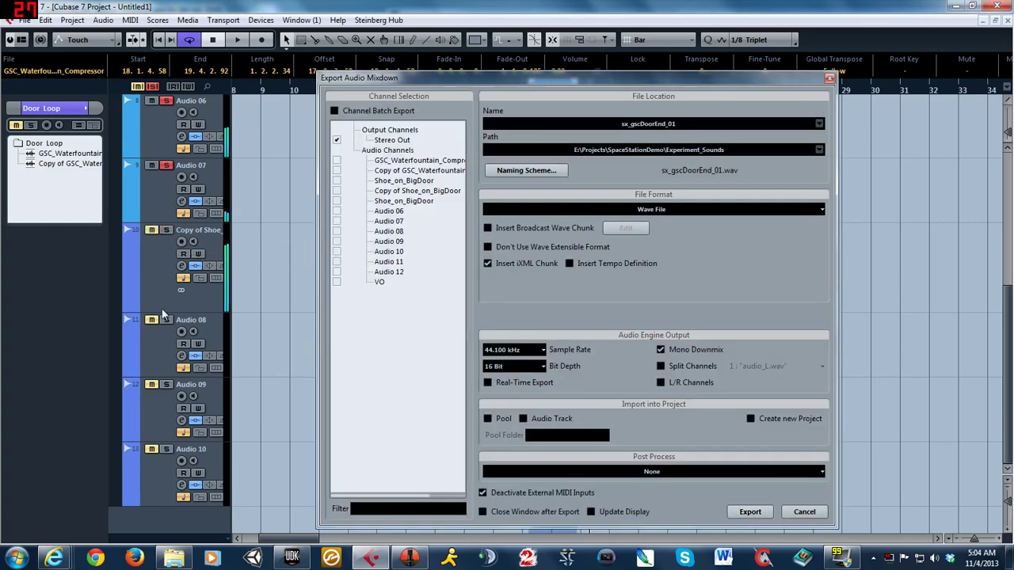
pyautogui.click(167, 320)
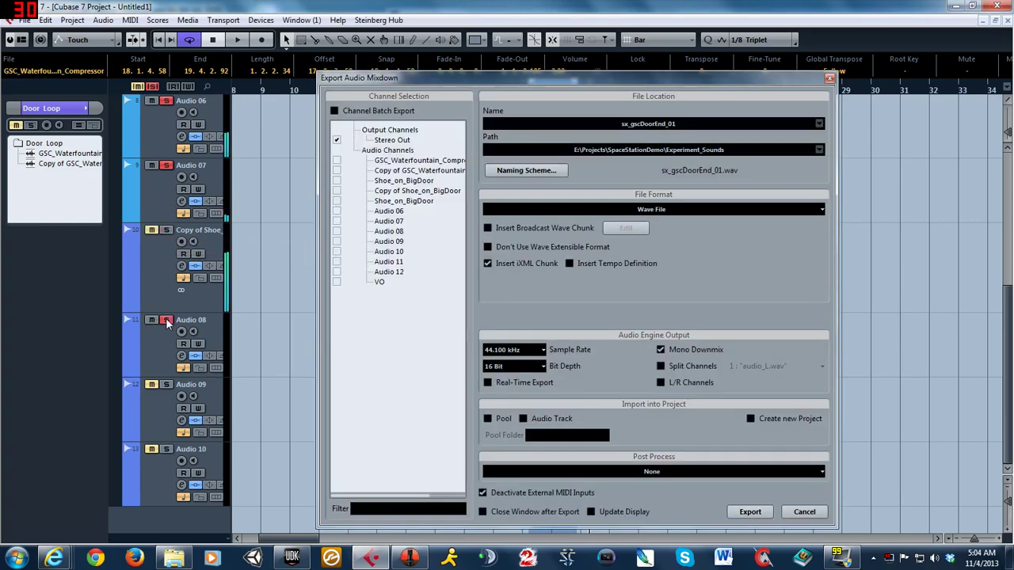
pyautogui.click(694, 124)
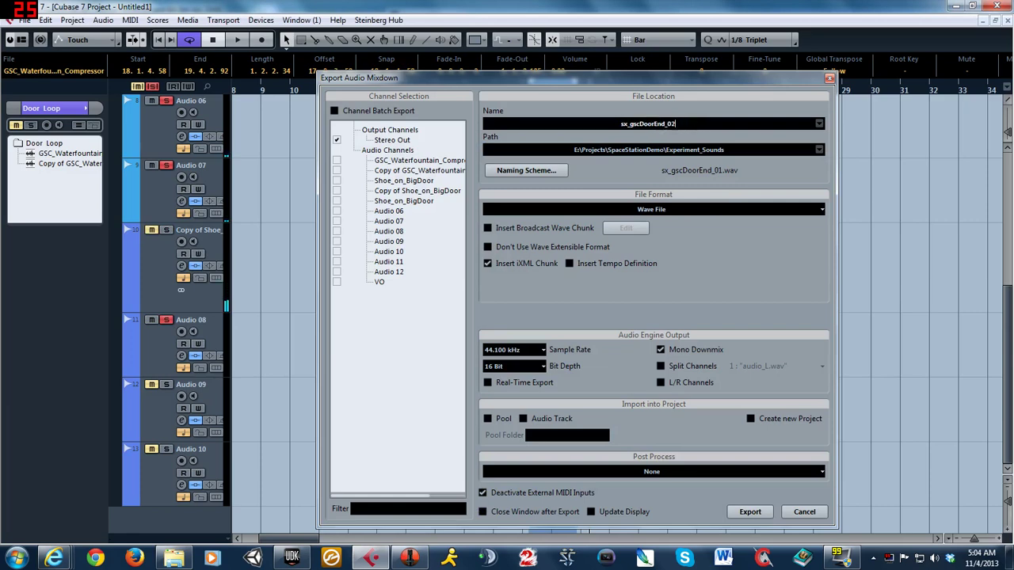
pyautogui.click(750, 511)
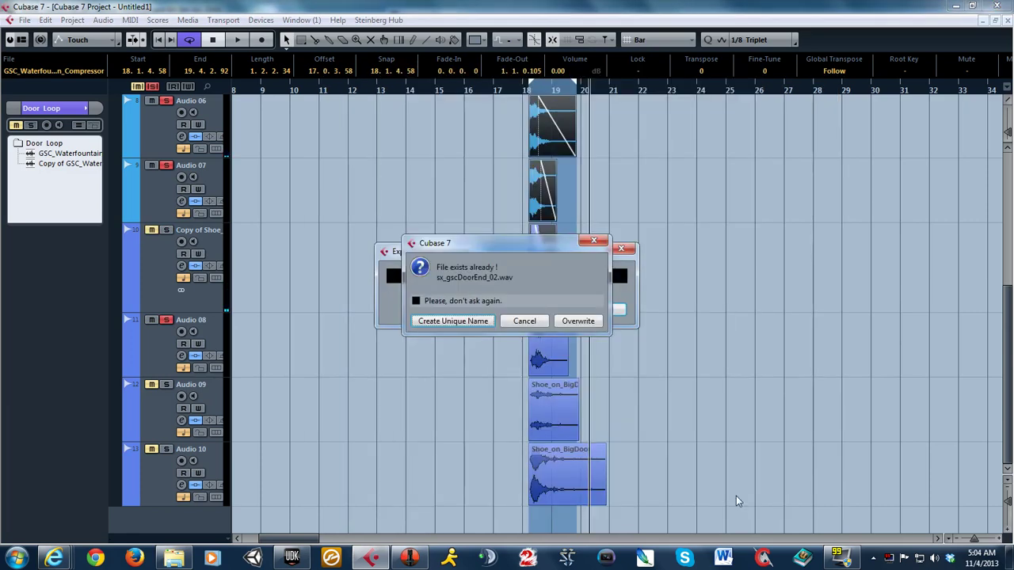
pyautogui.click(574, 320)
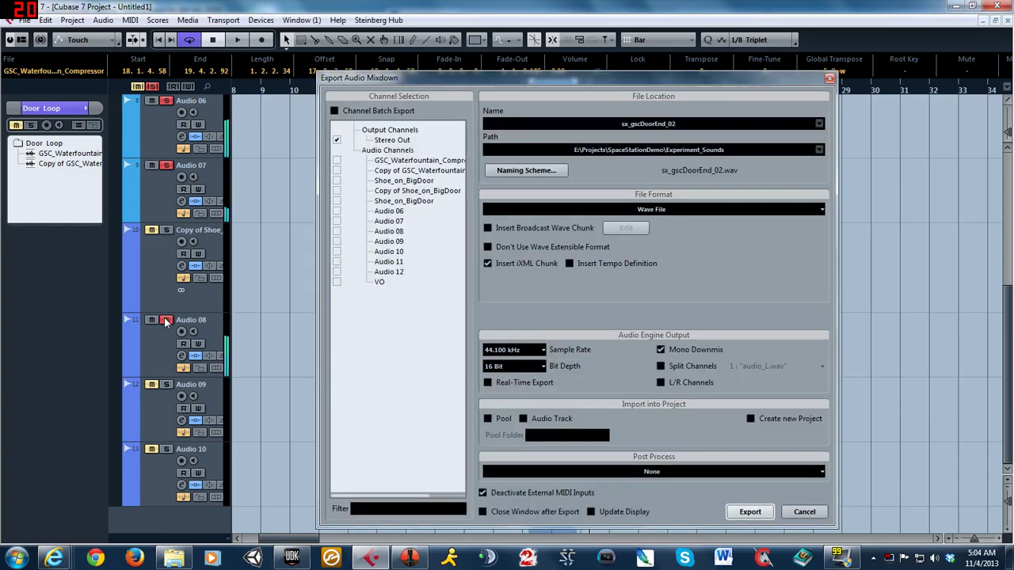
# - Solo Audio 09 and export it as sx_gscDoorEnd_03.wav, overwriting the old file
pyautogui.click(167, 320)
pyautogui.click(166, 384)
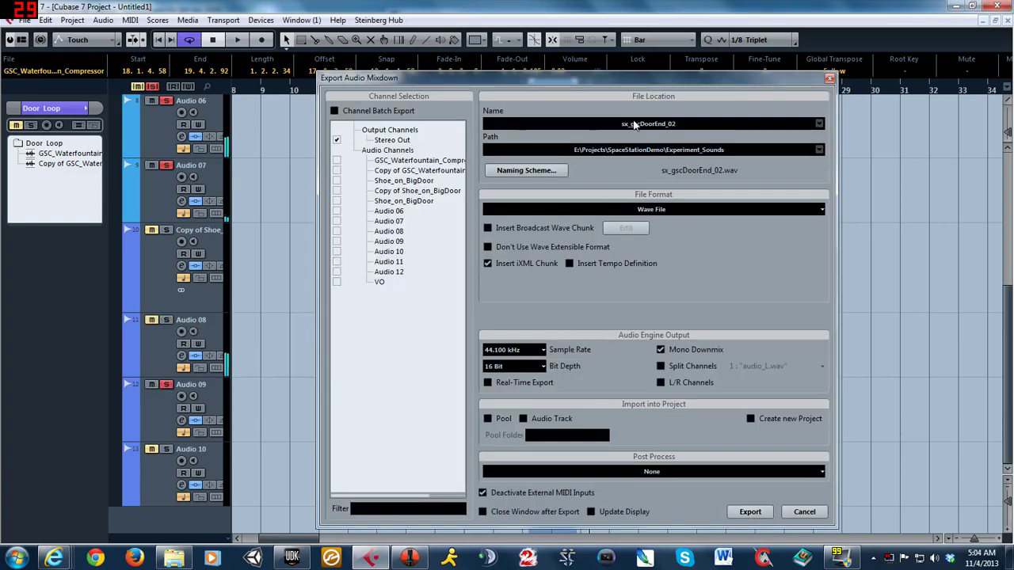
pyautogui.click(686, 128)
pyautogui.press('BackSpace')
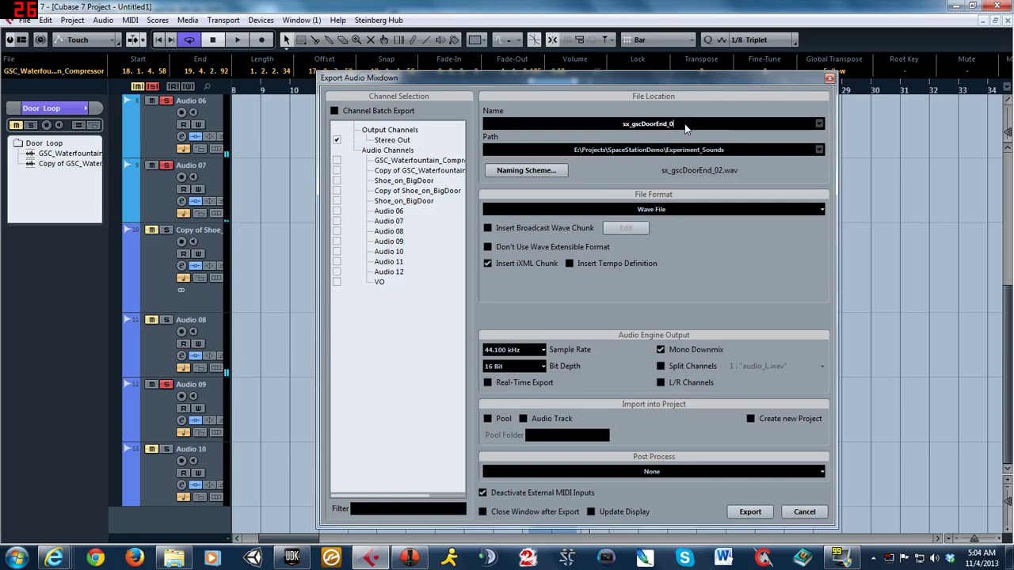
pyautogui.write('3')
pyautogui.click(749, 511)
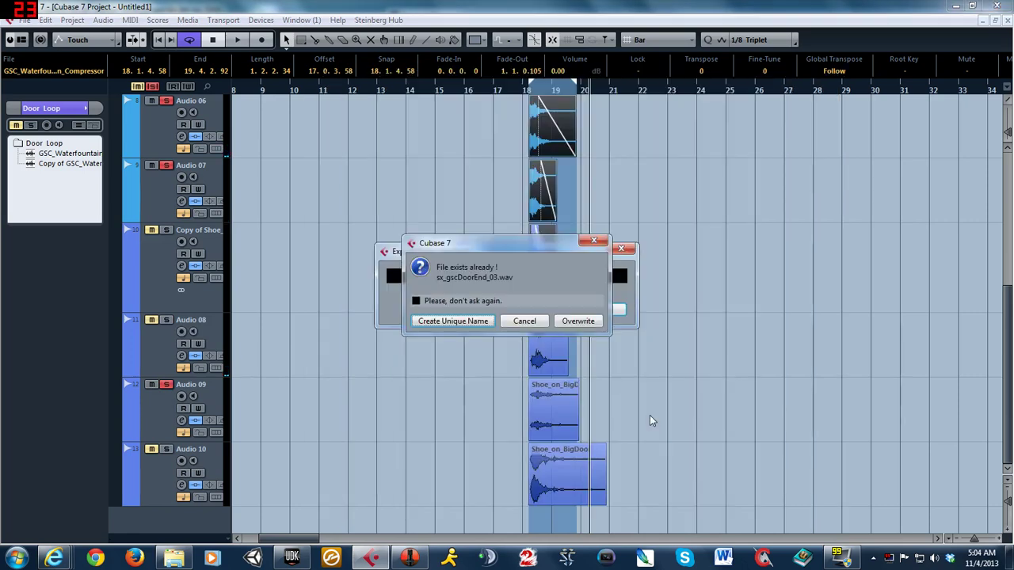
pyautogui.click(569, 320)
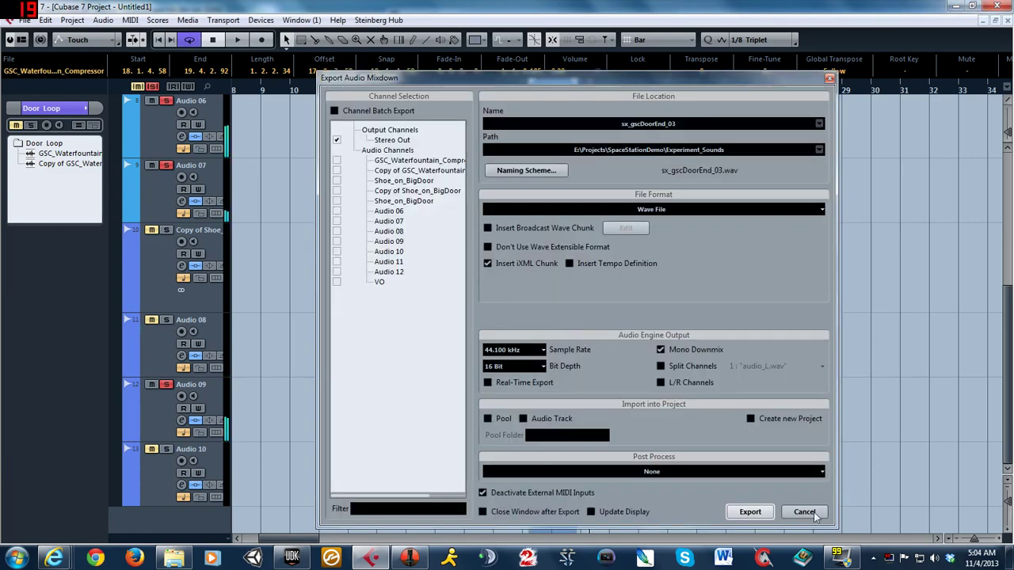
pyautogui.click(814, 514)
# - Back in UDK, show all asset types in the Content Browser, filtered by 'end'
pyautogui.click(292, 559)
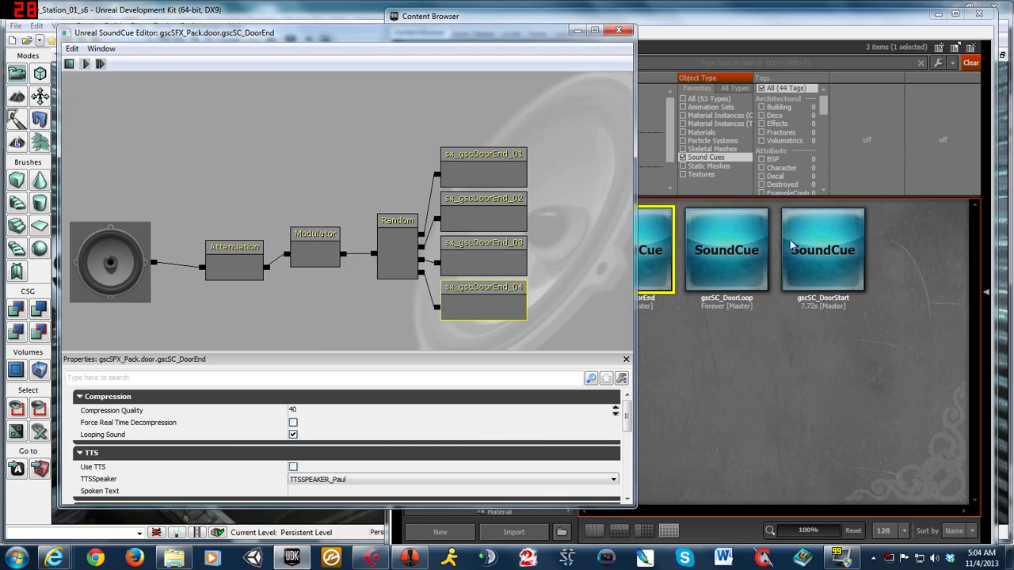
pyautogui.click(698, 127)
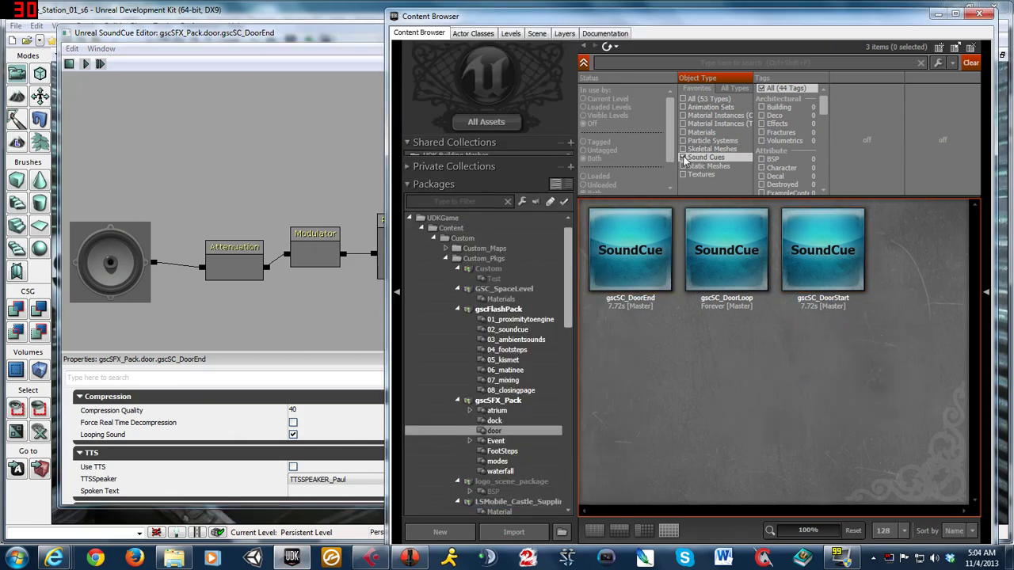
pyautogui.click(683, 158)
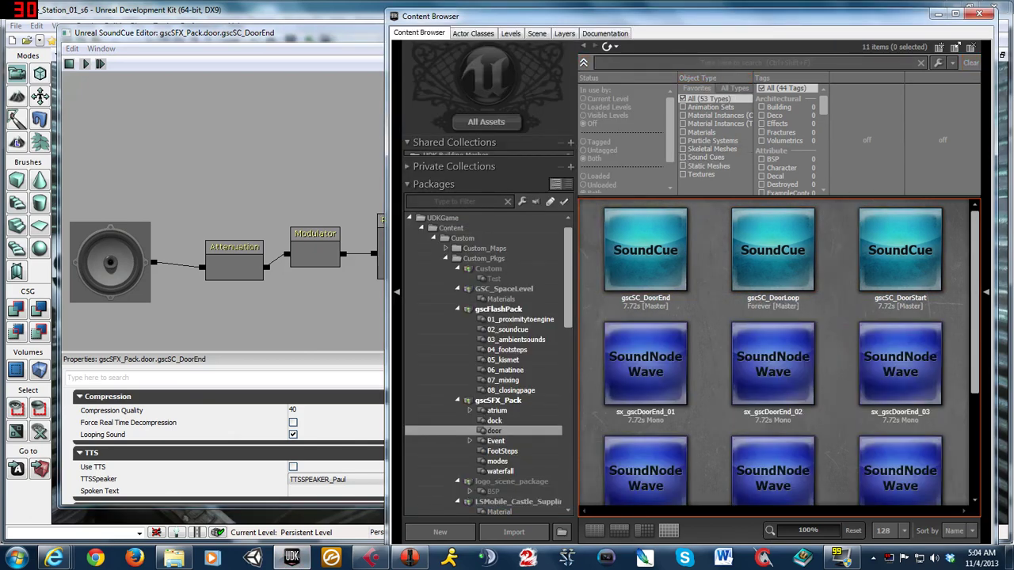
pyautogui.write('end')
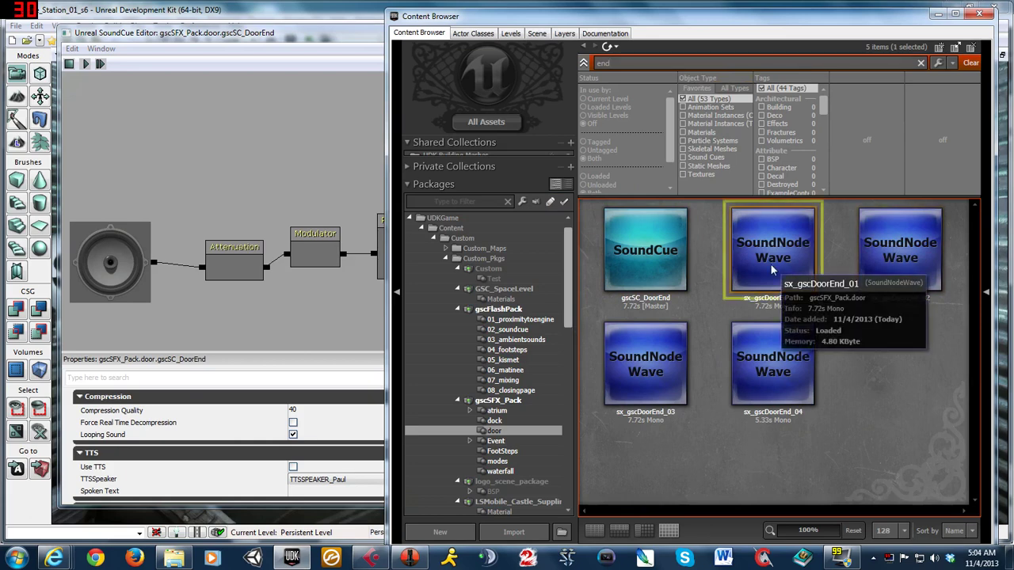
# - Reimport sx_gscDoorEnd_01, _02 and _03, declining the reimport of _04
pyautogui.rightClick(773, 270)
pyautogui.click(804, 309)
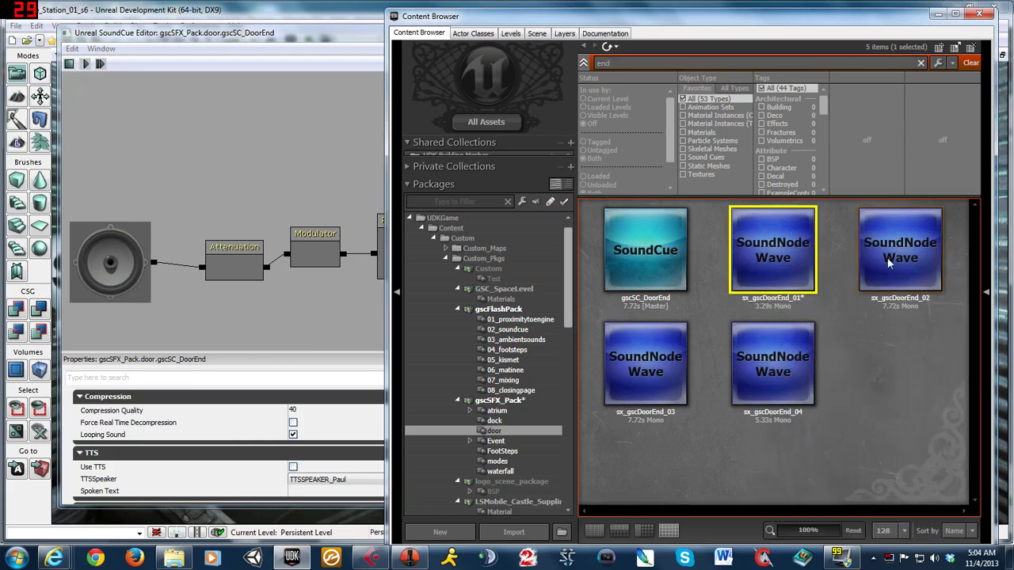
pyautogui.click(889, 265)
pyautogui.rightClick(891, 261)
pyautogui.click(756, 295)
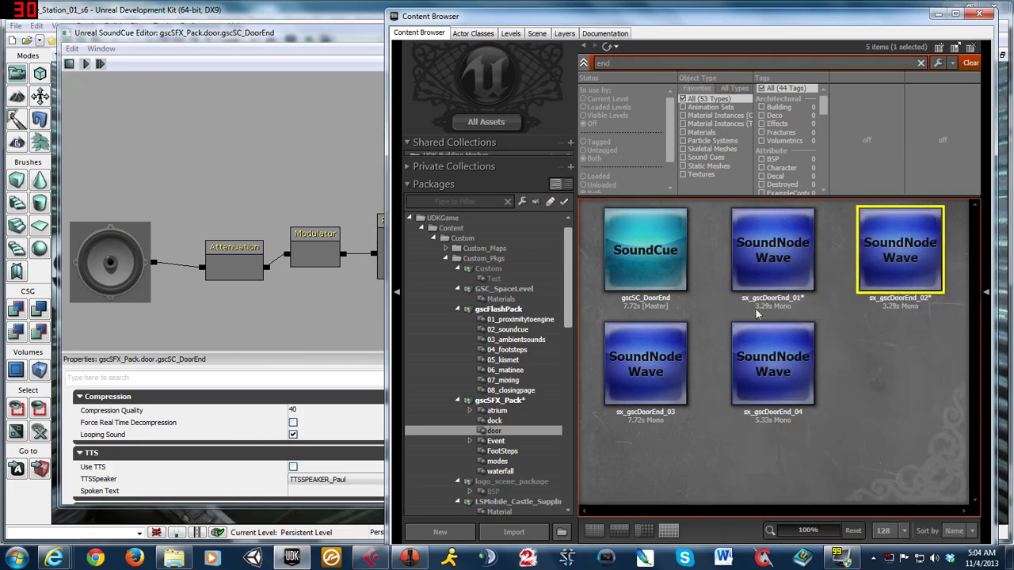
pyautogui.click(648, 350)
pyautogui.rightClick(650, 353)
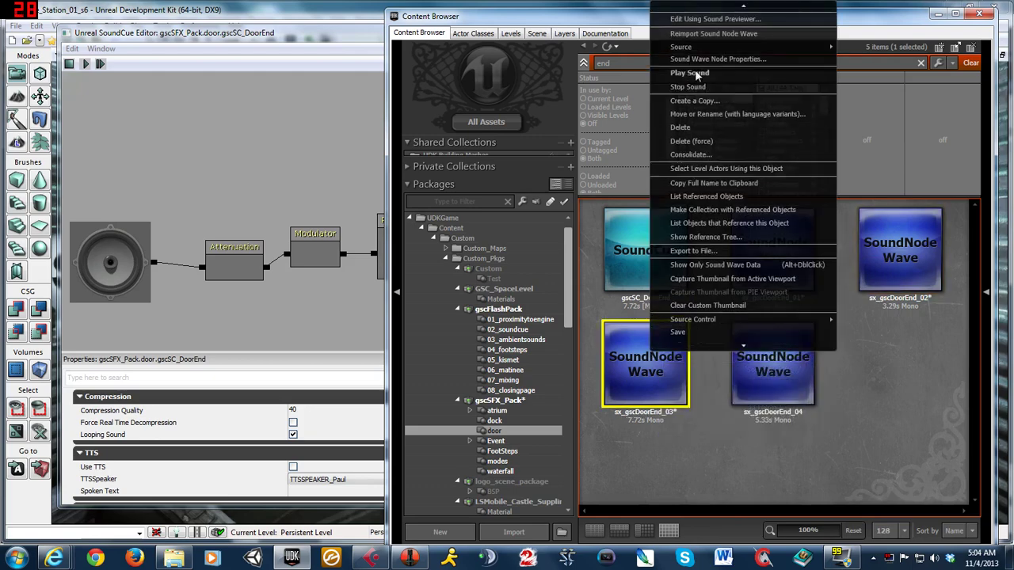
pyautogui.click(713, 33)
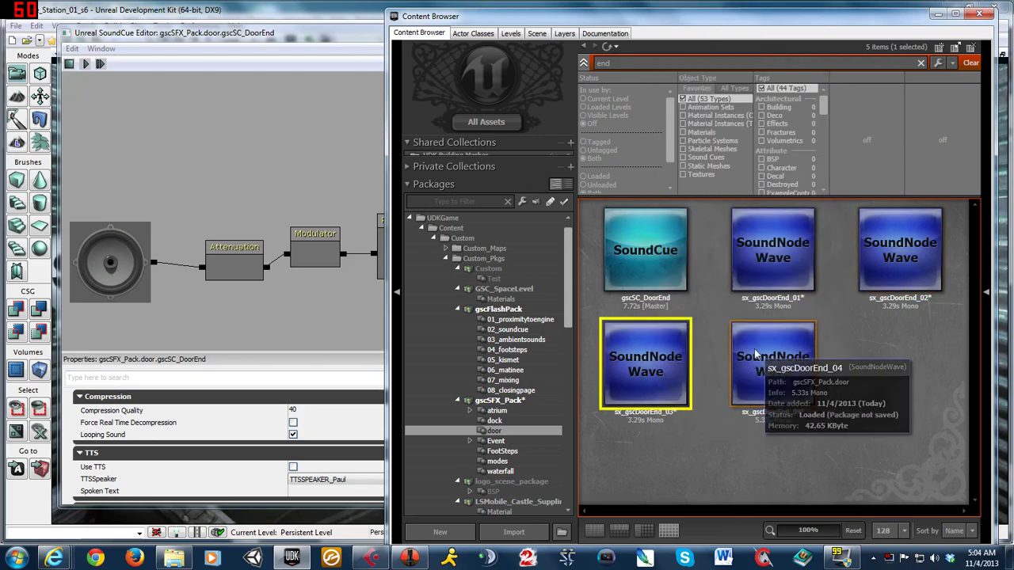
pyautogui.rightClick(756, 355)
pyautogui.click(772, 25)
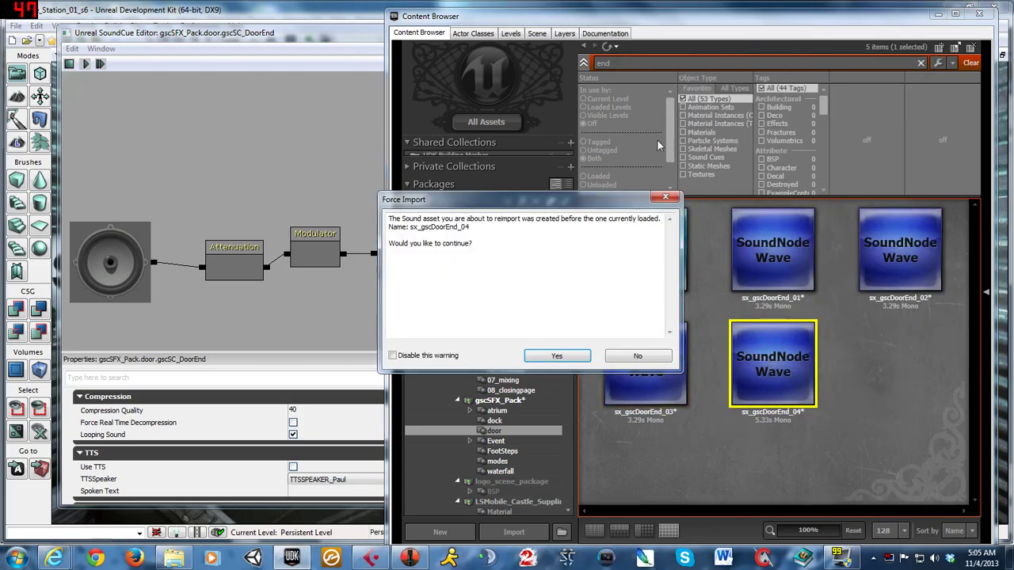
pyautogui.click(636, 357)
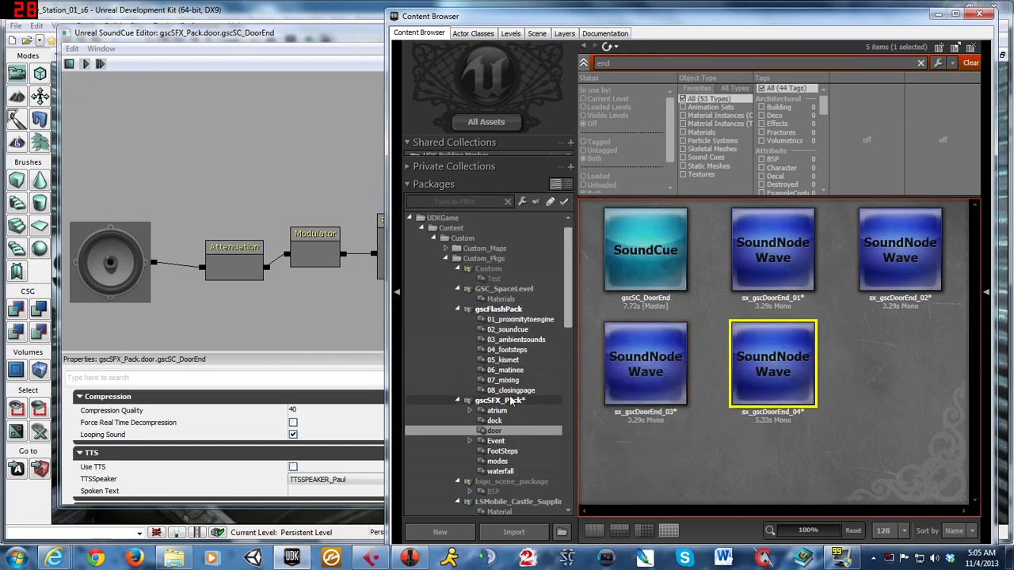
# - Save gscSFX_Pack and close the gscSC_DoorEnd SoundCue editor
pyautogui.click(514, 401)
pyautogui.rightClick(514, 401)
pyautogui.click(553, 252)
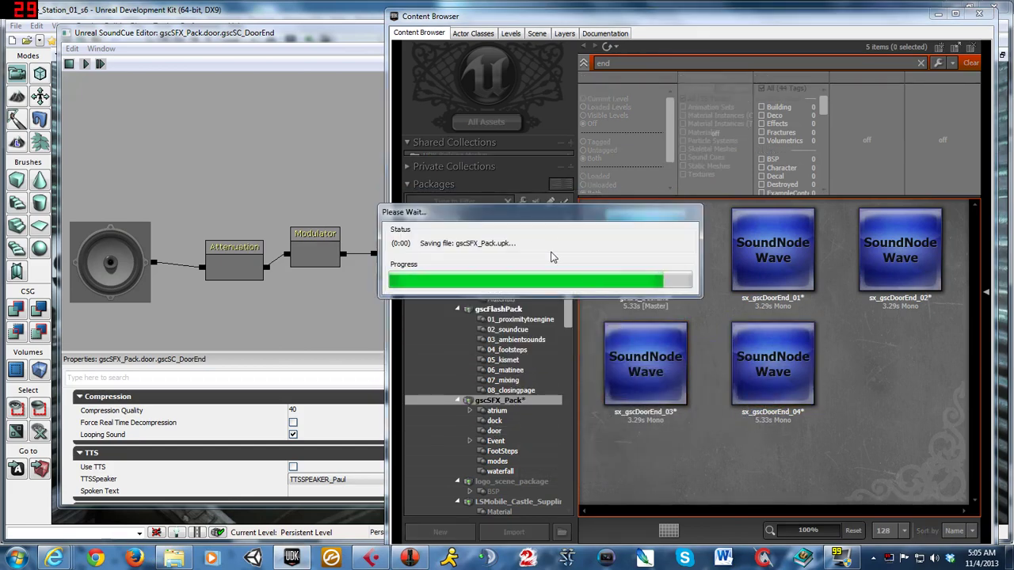
pyautogui.click(645, 250)
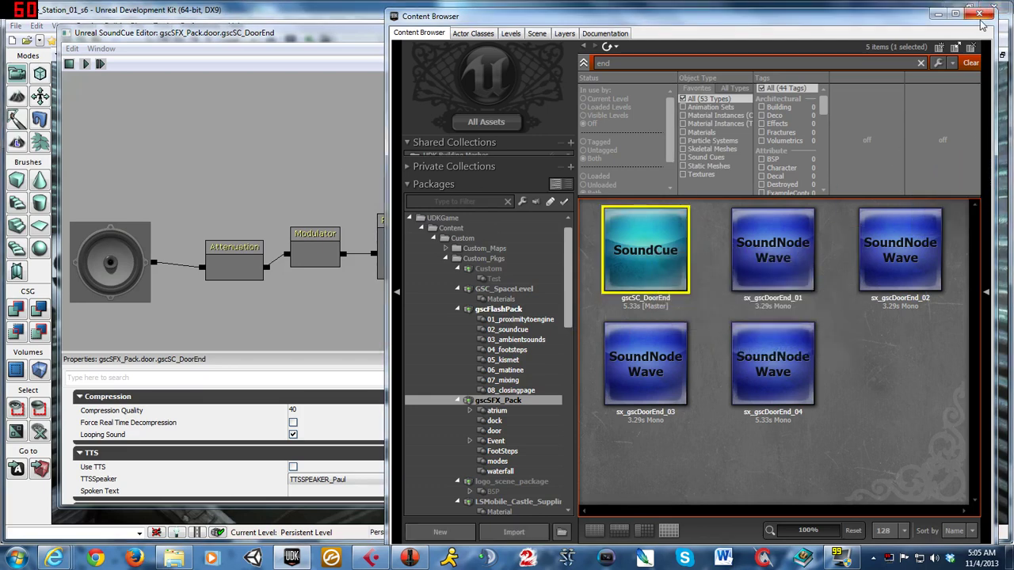
pyautogui.click(367, 40)
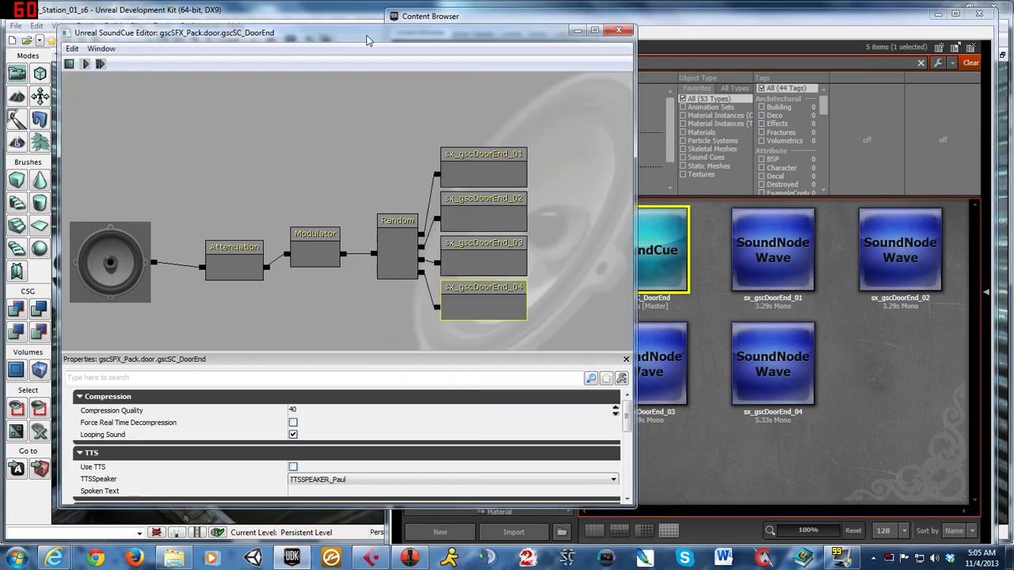
pyautogui.click(617, 30)
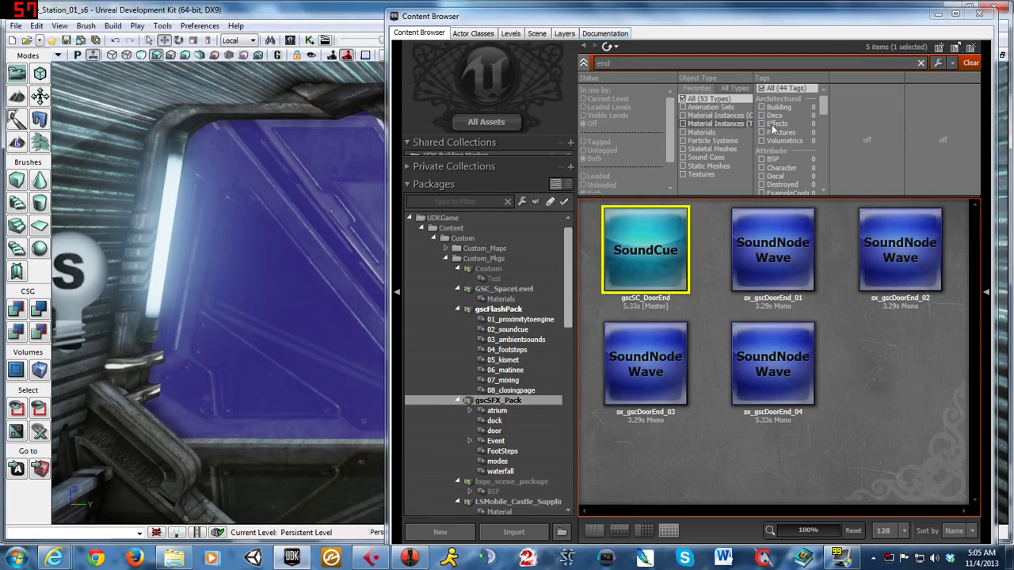
# - Filter the Content Browser to Sound Cues in the door folder
pyautogui.click(685, 157)
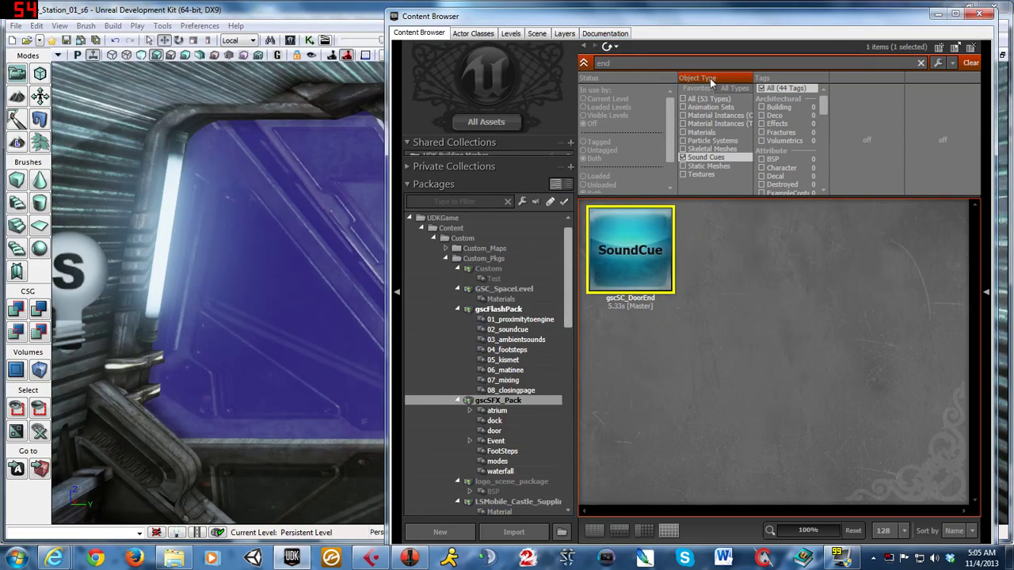
pyautogui.click(920, 62)
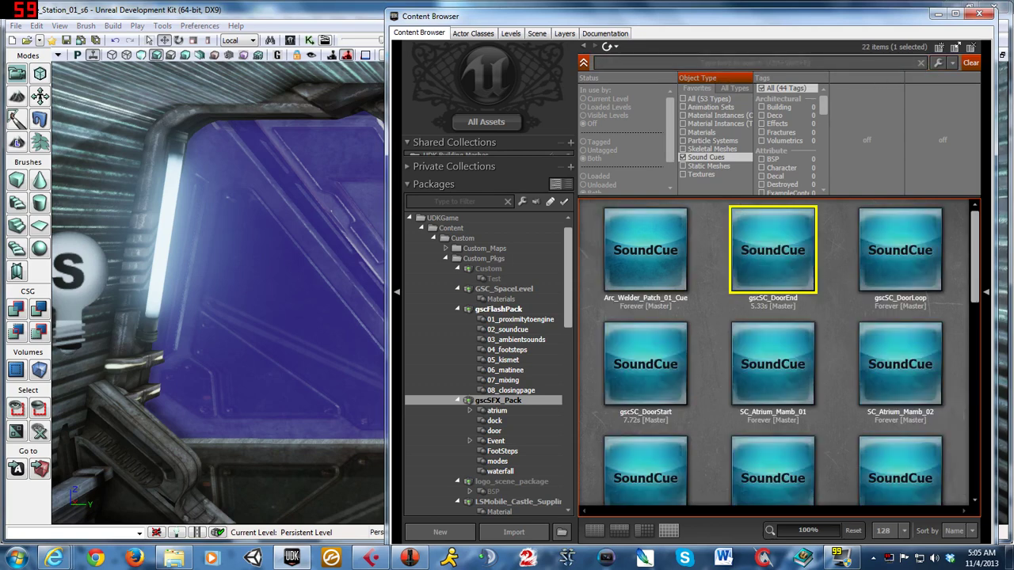
pyautogui.click(494, 430)
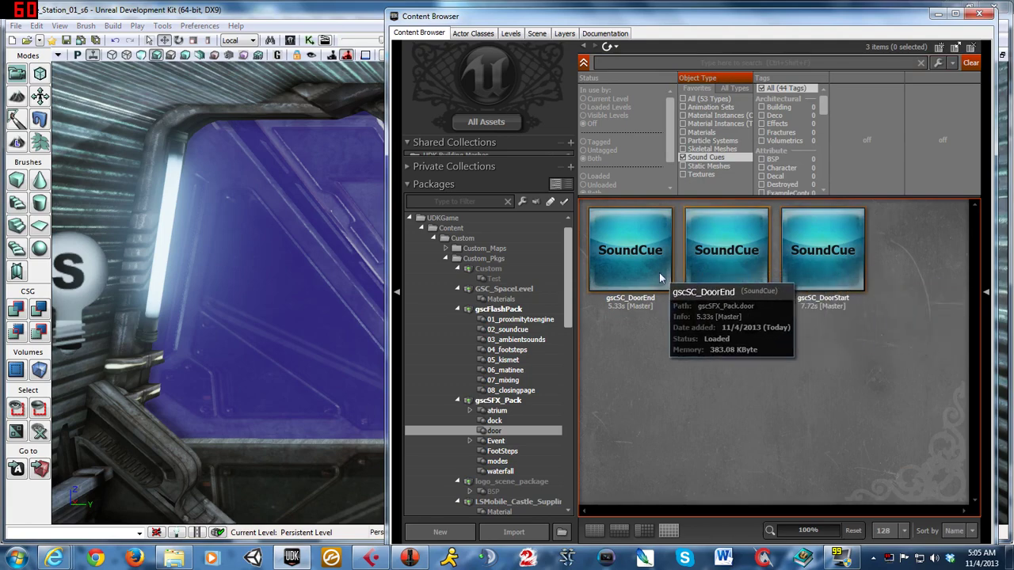
pyautogui.moveTo(749, 26); pyautogui.dragTo(787, 25)
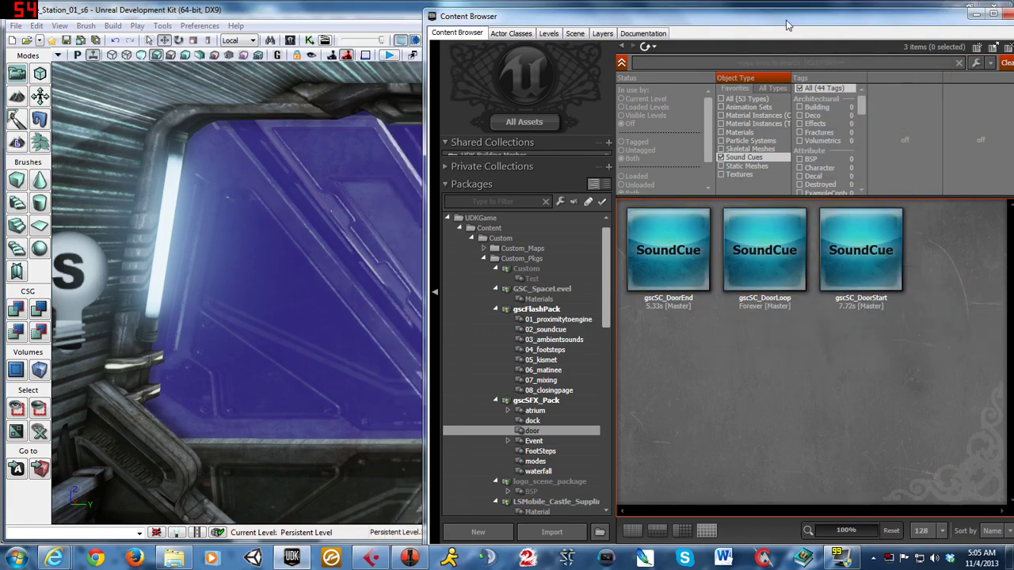
# - Open the door InterpActor's properties window
pyautogui.click(290, 243)
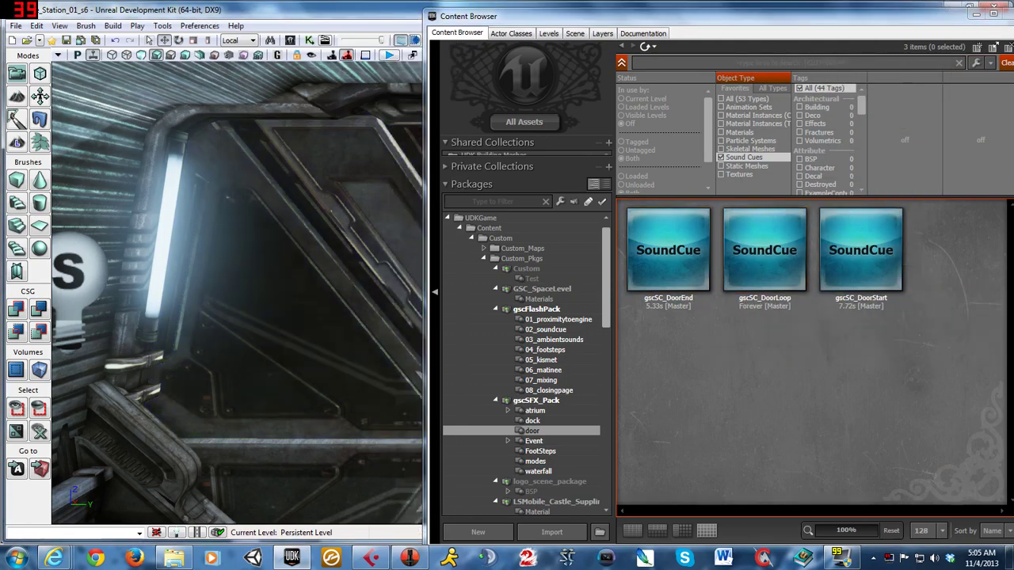
pyautogui.doubleClick(298, 236)
pyautogui.moveTo(456, 65); pyautogui.dragTo(345, 46)
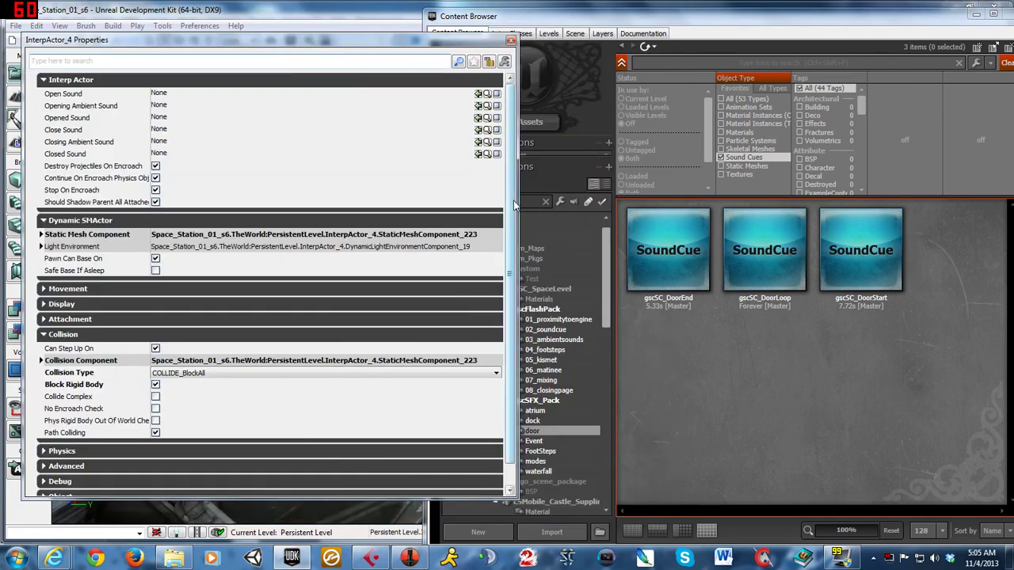
pyautogui.moveTo(514, 207); pyautogui.dragTo(412, 208)
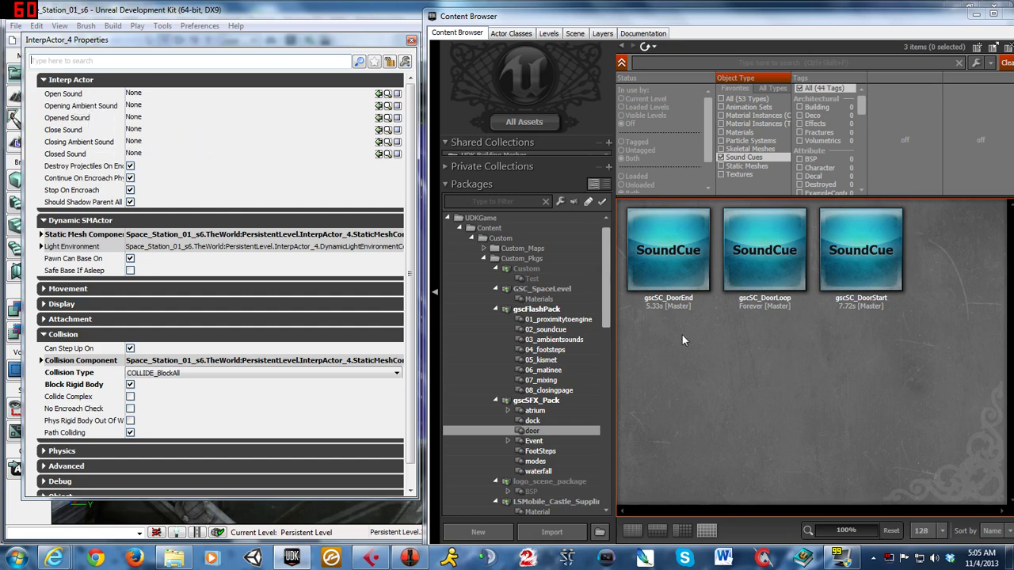
# - Assign DoorStart as Open Sound, DoorLoop as Opening Ambient, DoorEnd as Opened Sound
pyautogui.click(855, 241)
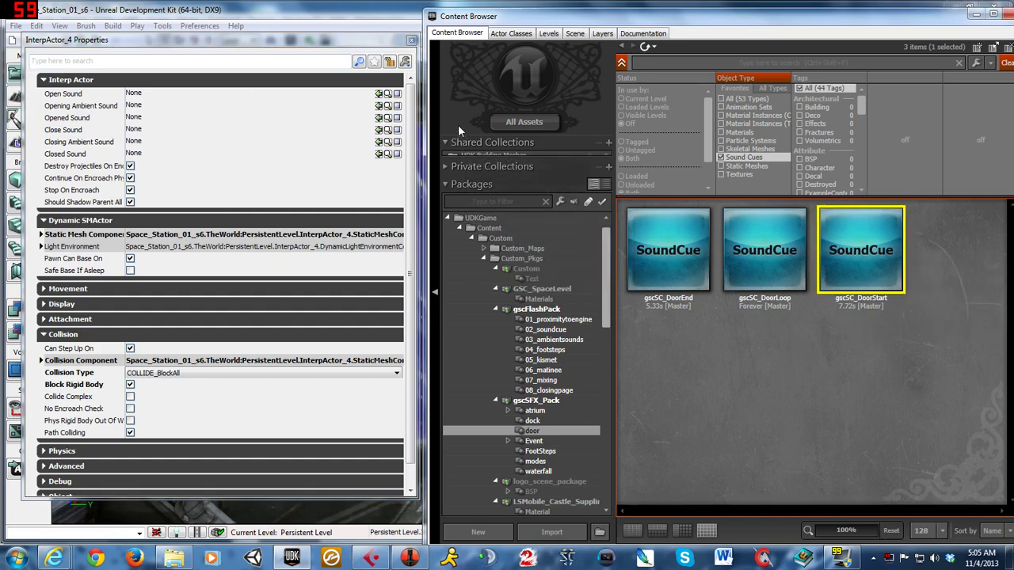
pyautogui.click(379, 93)
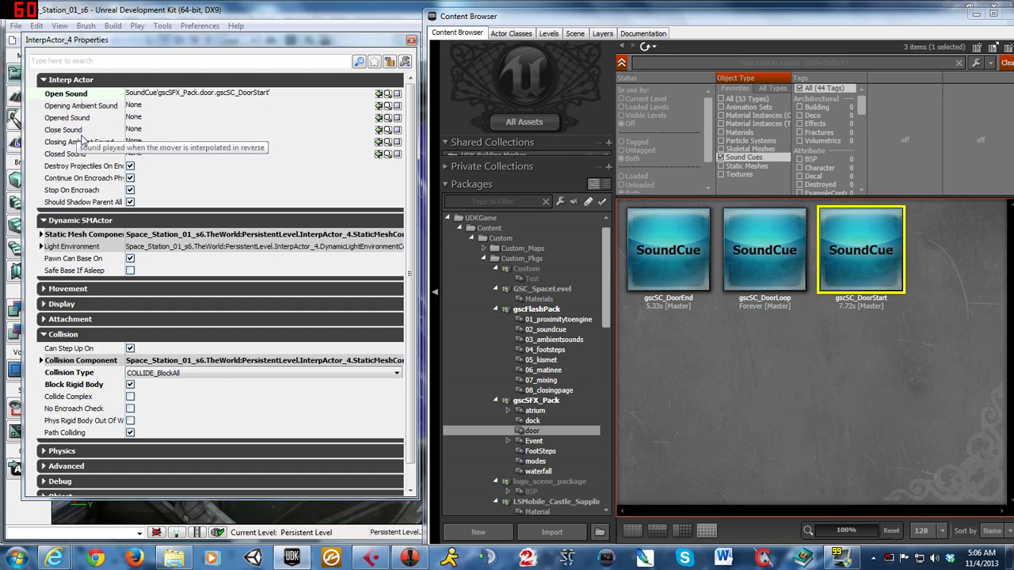
pyautogui.moveTo(668, 250)
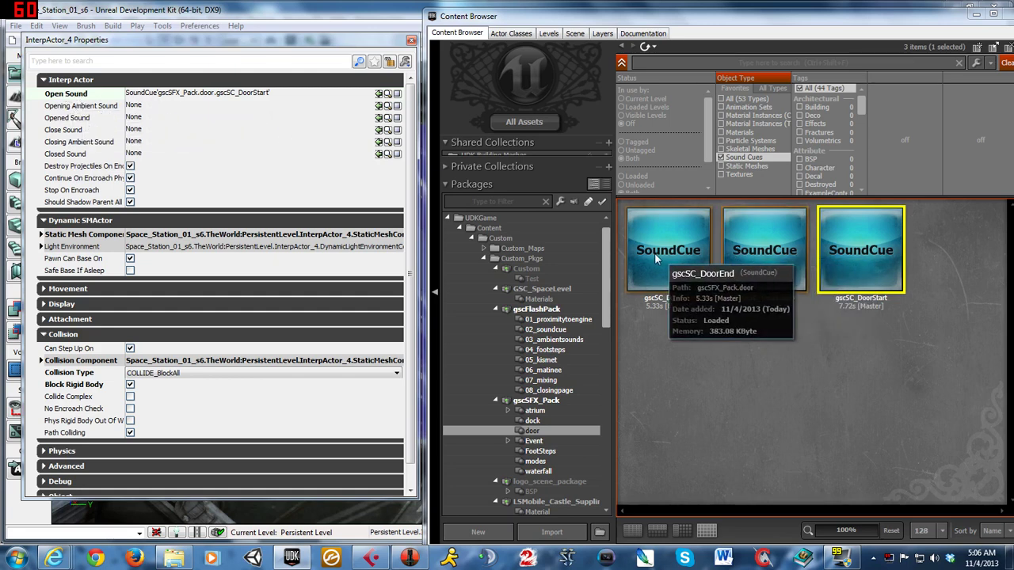
pyautogui.click(765, 267)
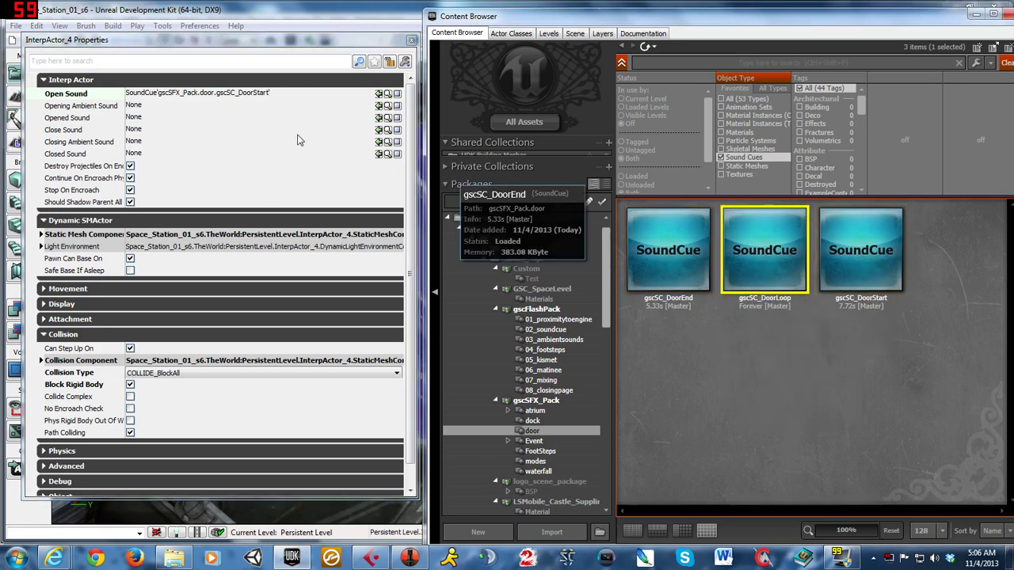
pyautogui.click(379, 106)
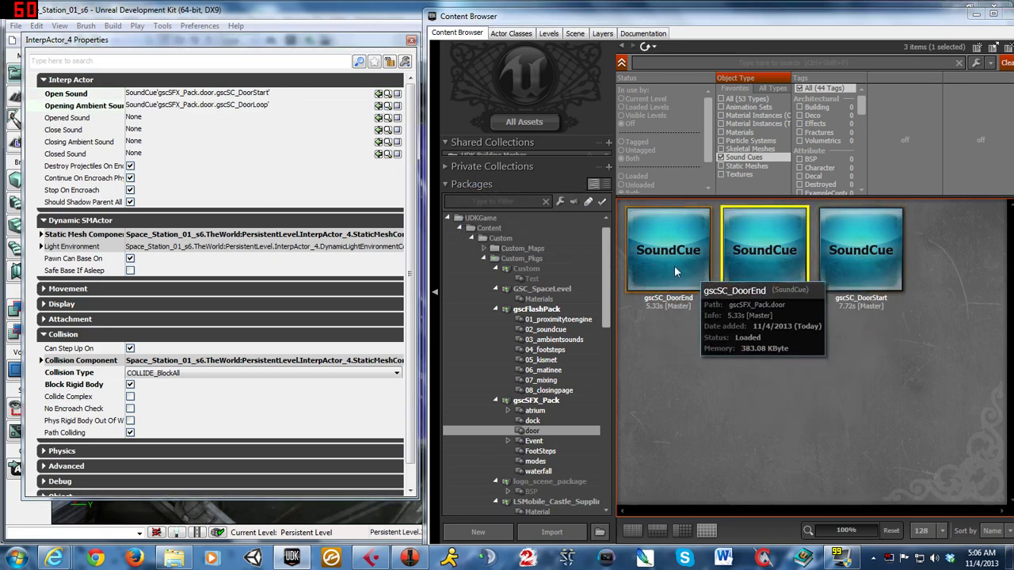
pyautogui.click(668, 250)
pyautogui.click(379, 117)
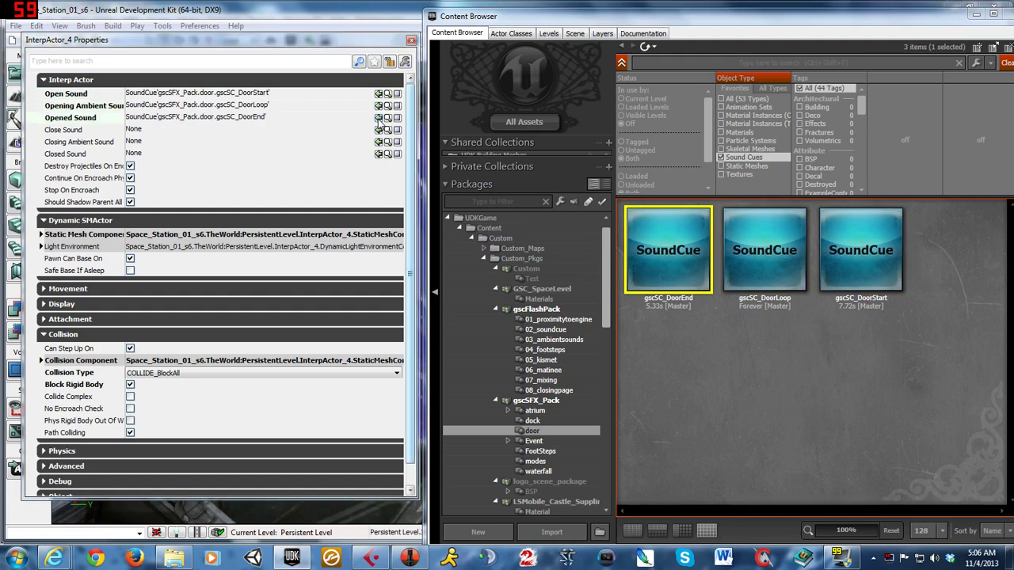
# - Assign DoorStart as Close Sound, DoorLoop as Closing Ambient, DoorEnd as Closed Sound
pyautogui.click(848, 268)
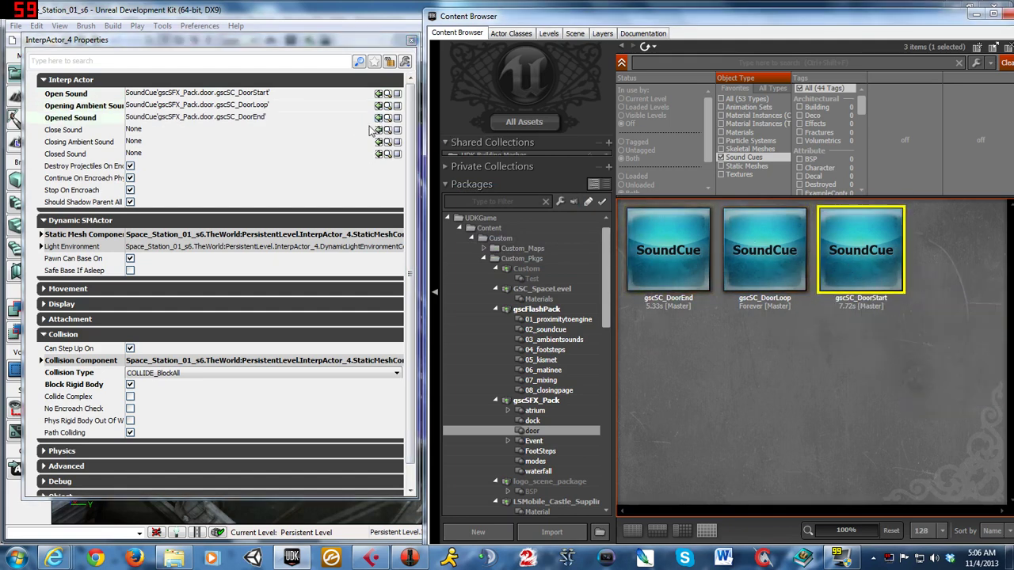
pyautogui.click(379, 129)
pyautogui.click(761, 252)
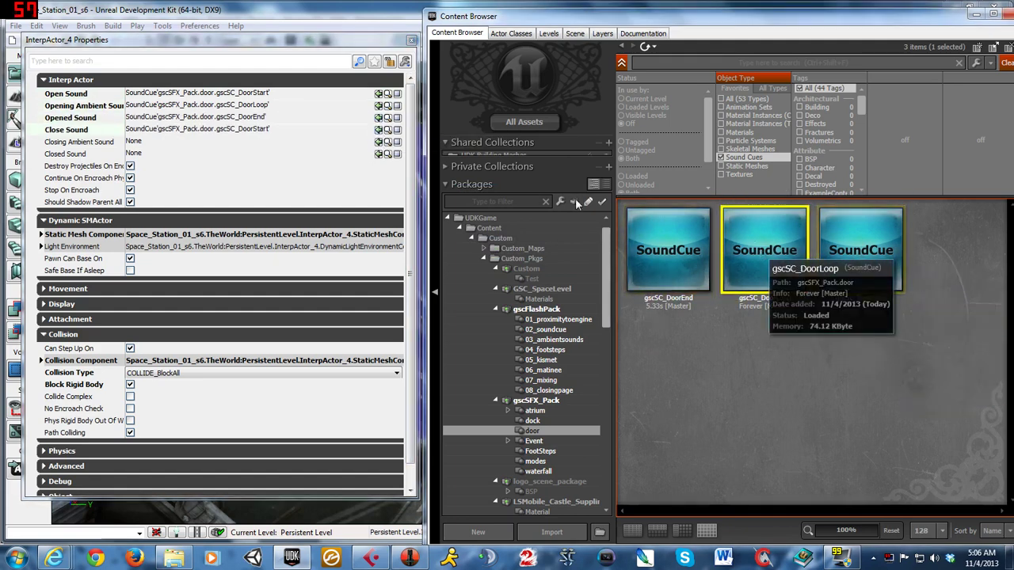
pyautogui.click(379, 141)
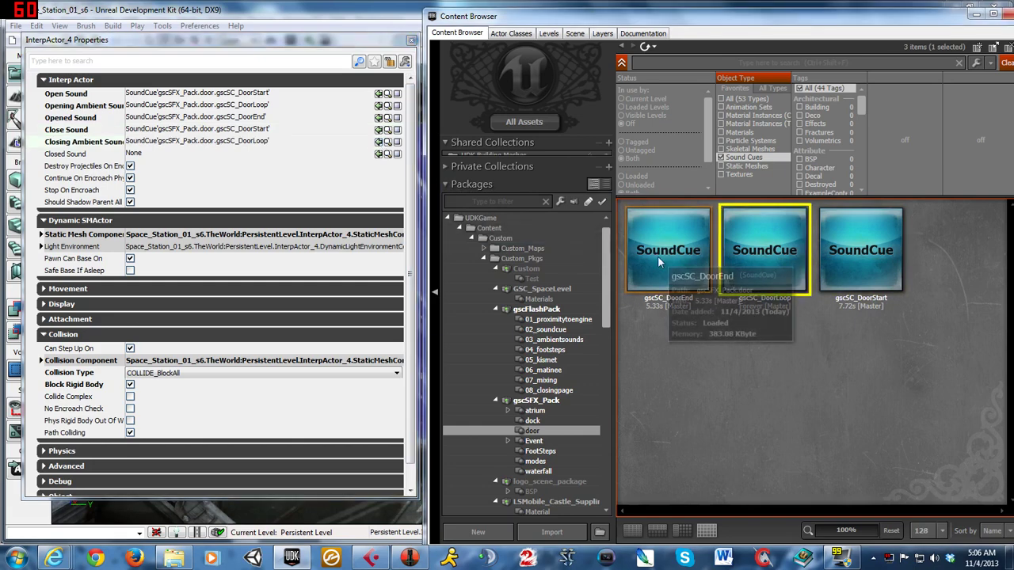
pyautogui.click(669, 246)
pyautogui.click(379, 154)
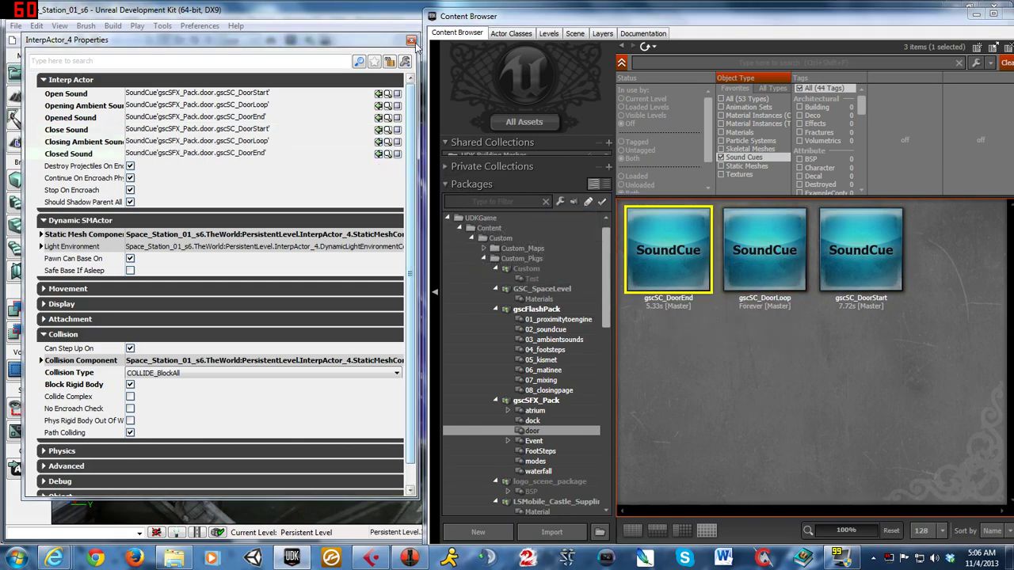
# - Close the door properties, save the level and close the Content Browser
pyautogui.click(410, 39)
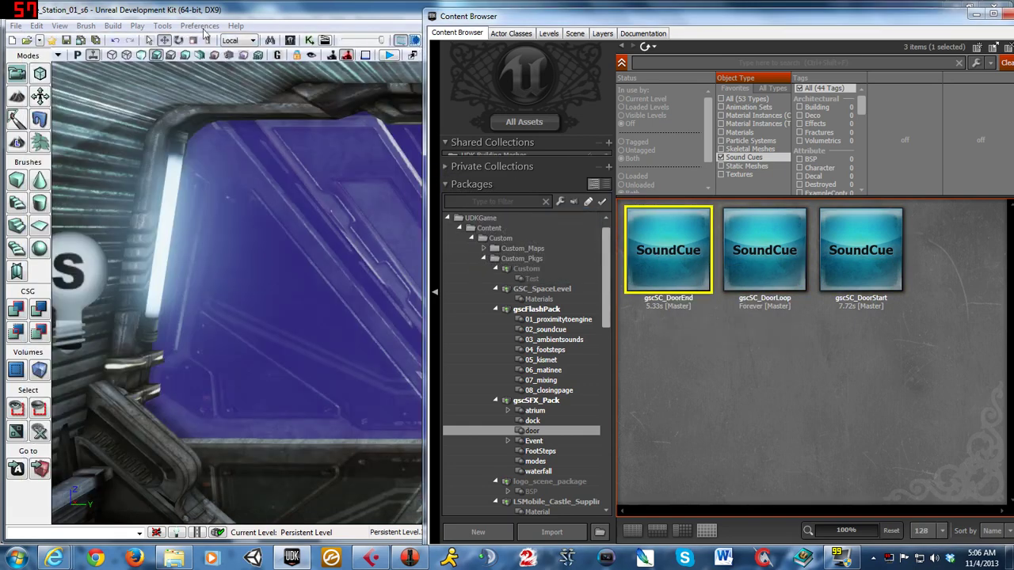
pyautogui.click(93, 39)
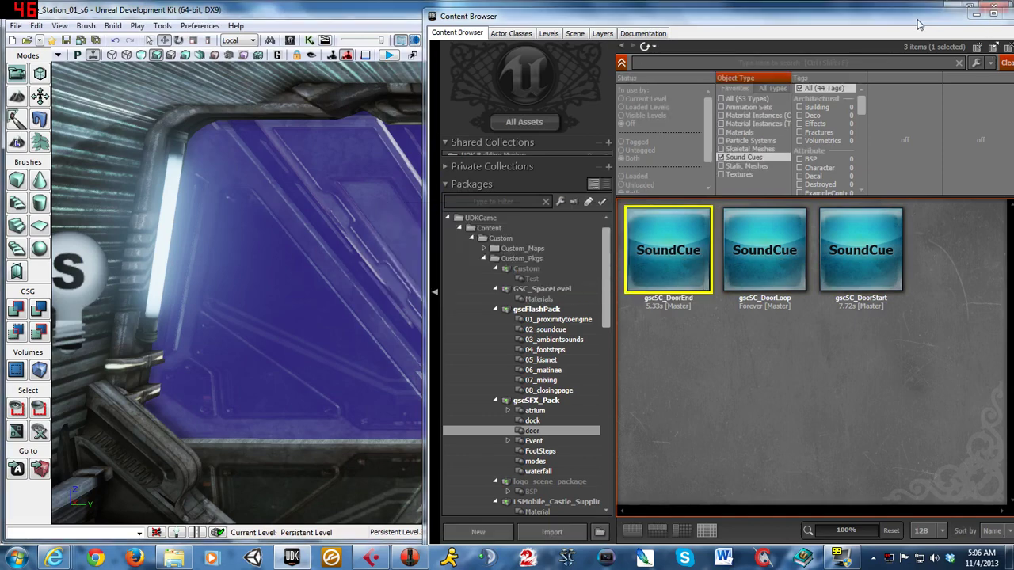
pyautogui.moveTo(915, 22); pyautogui.dragTo(705, 30)
pyautogui.click(799, 20)
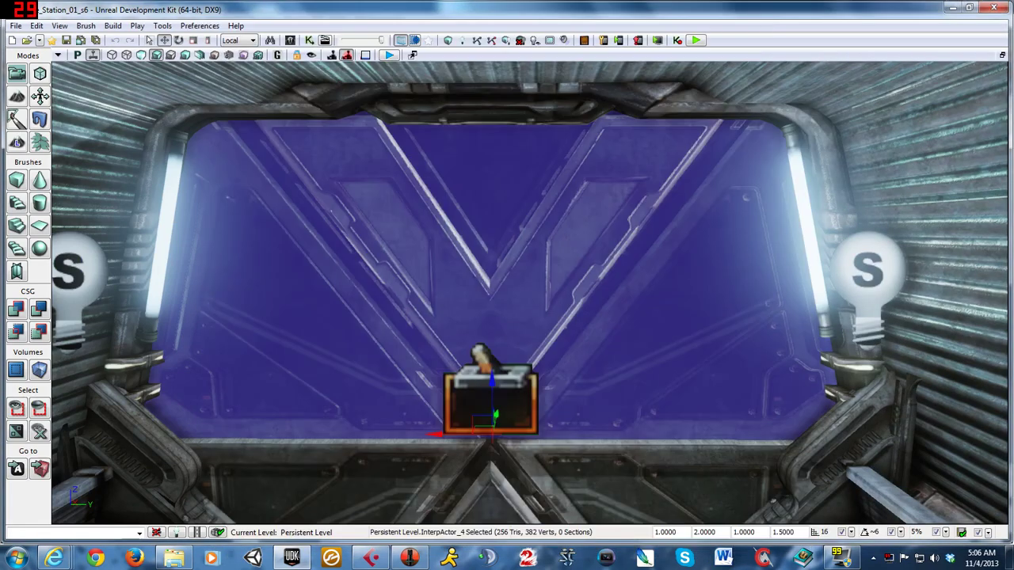
# - Play the level in the editor, walk to the door to hear it, then exit
pyautogui.moveTo(507, 285)
pyautogui.mouseDown(button='right')
pyautogui.moveTo(555, 301)
pyautogui.moveTo(523, 270)
pyautogui.mouseUp(button='right')
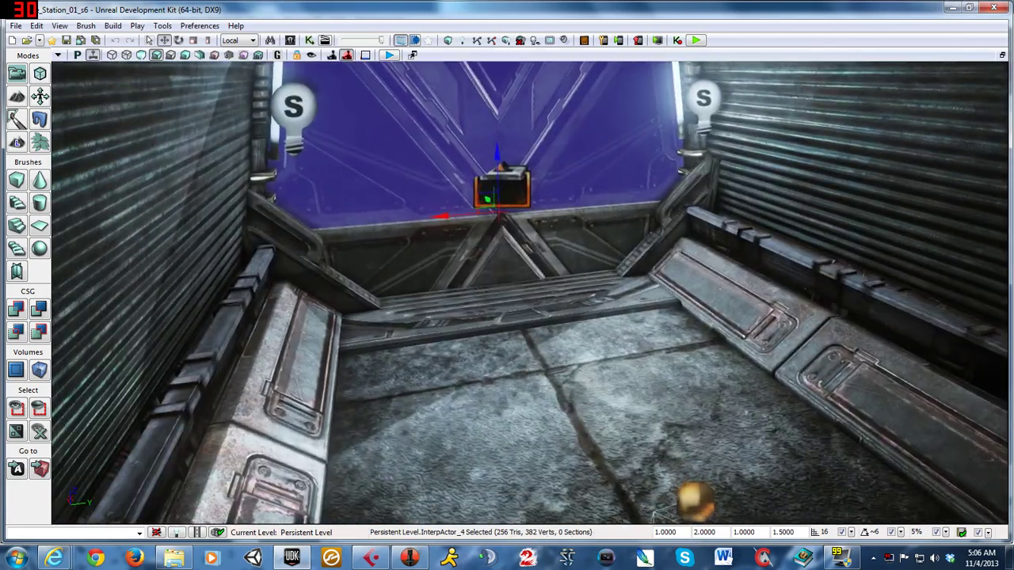
pyautogui.click(697, 41)
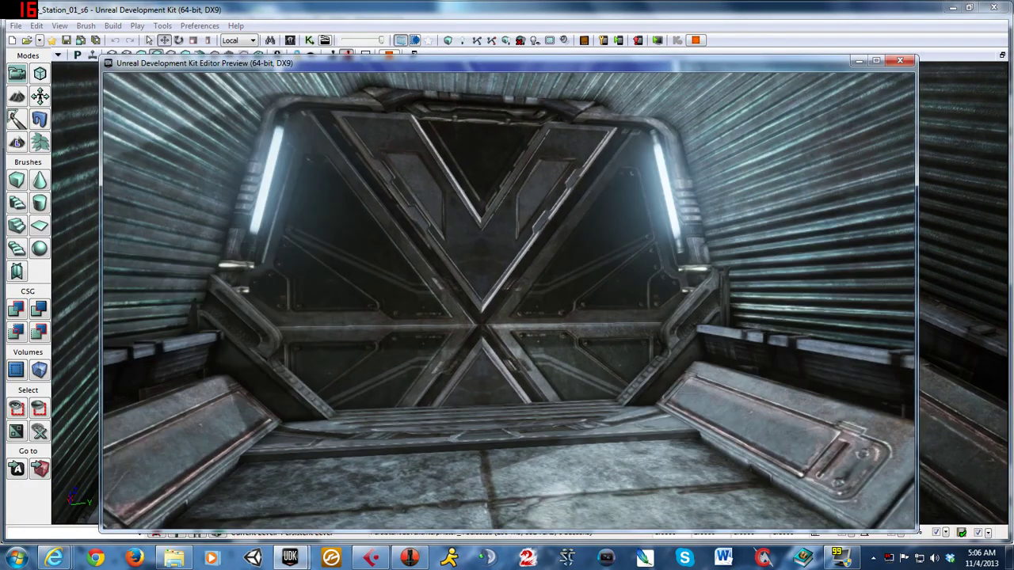
pyautogui.press('w')
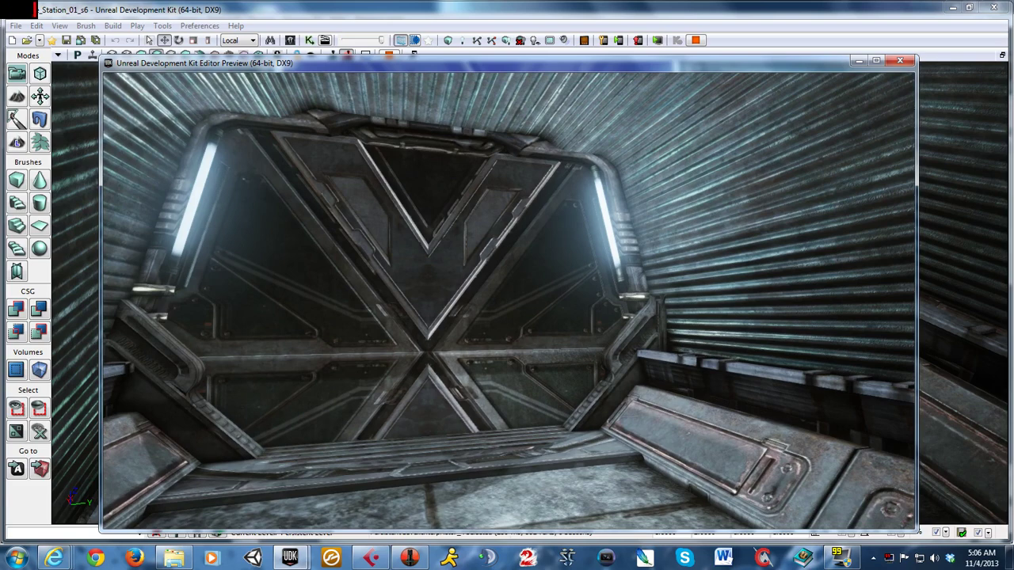
pyautogui.press('Escape')
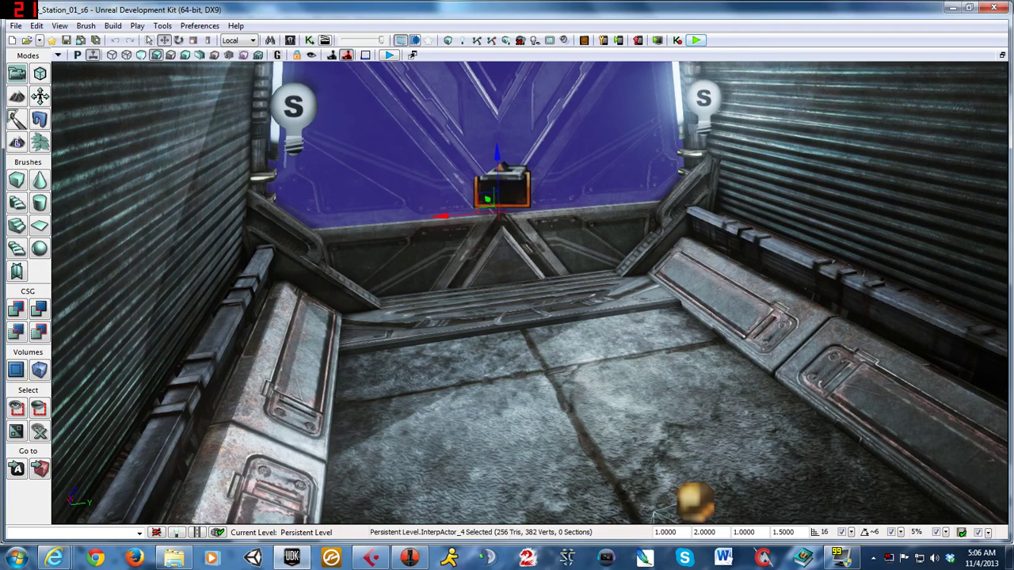
pyautogui.click(695, 40)
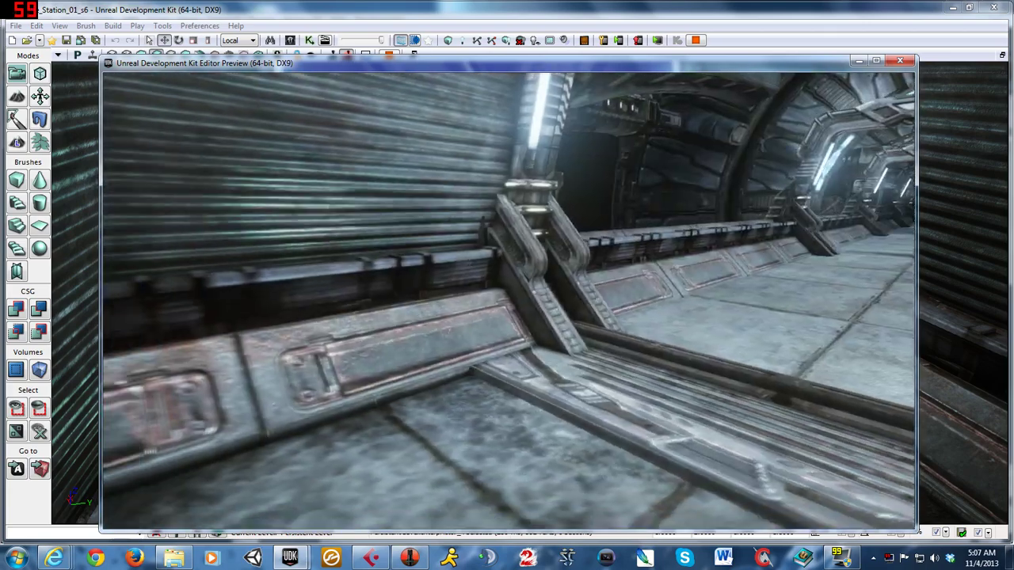
pyautogui.press('Escape')
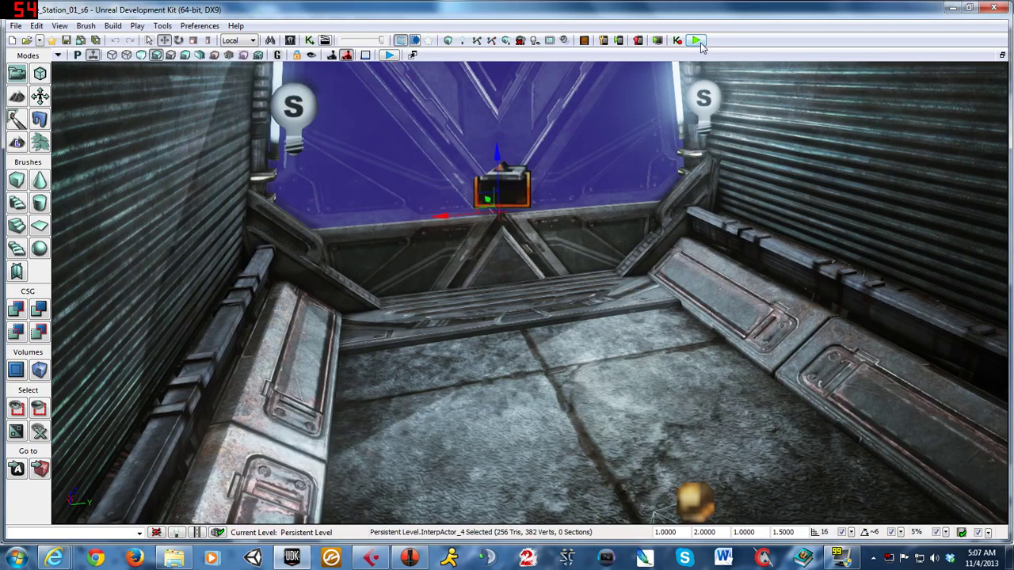
pyautogui.click(696, 40)
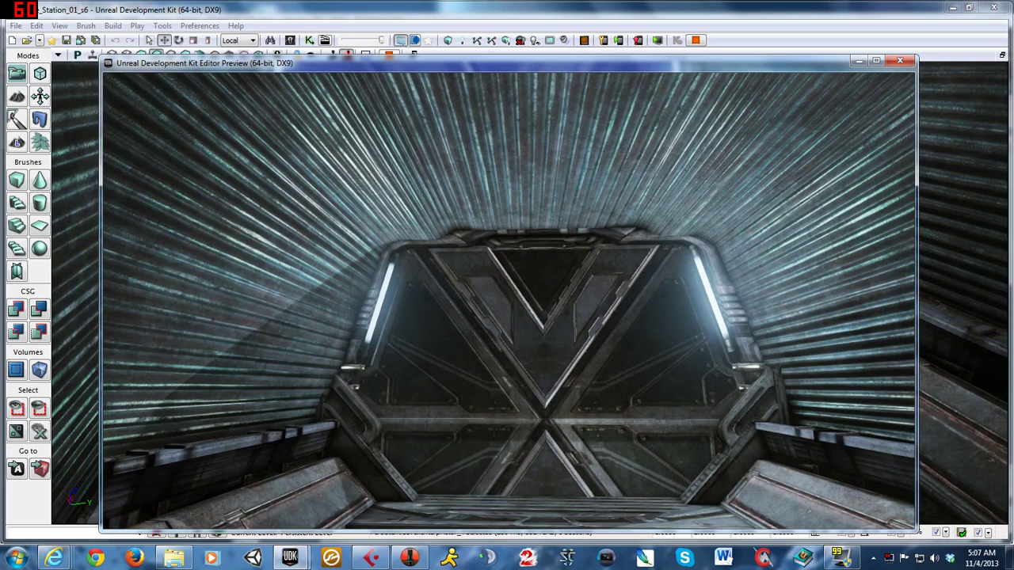
pyautogui.press('Escape')
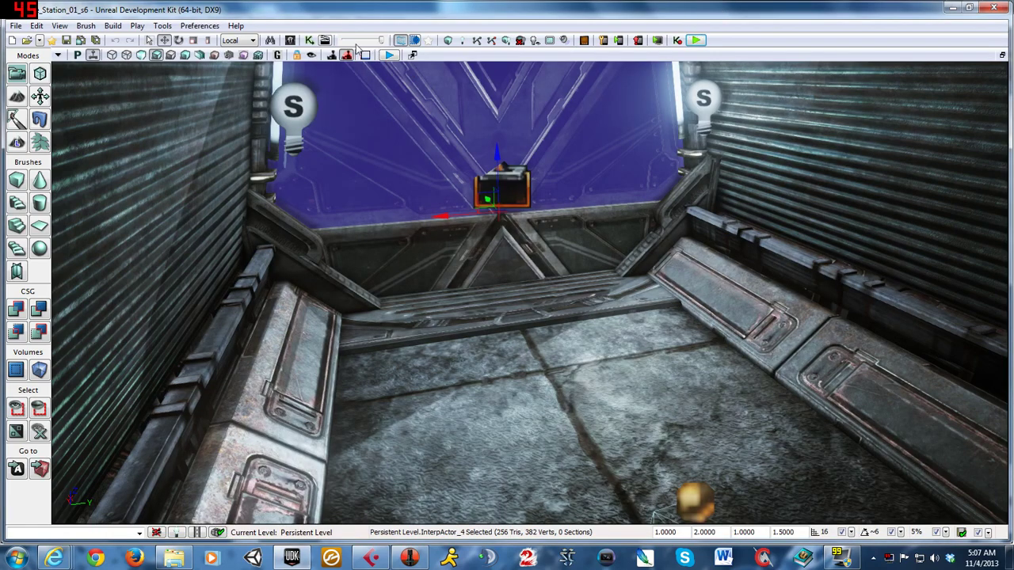